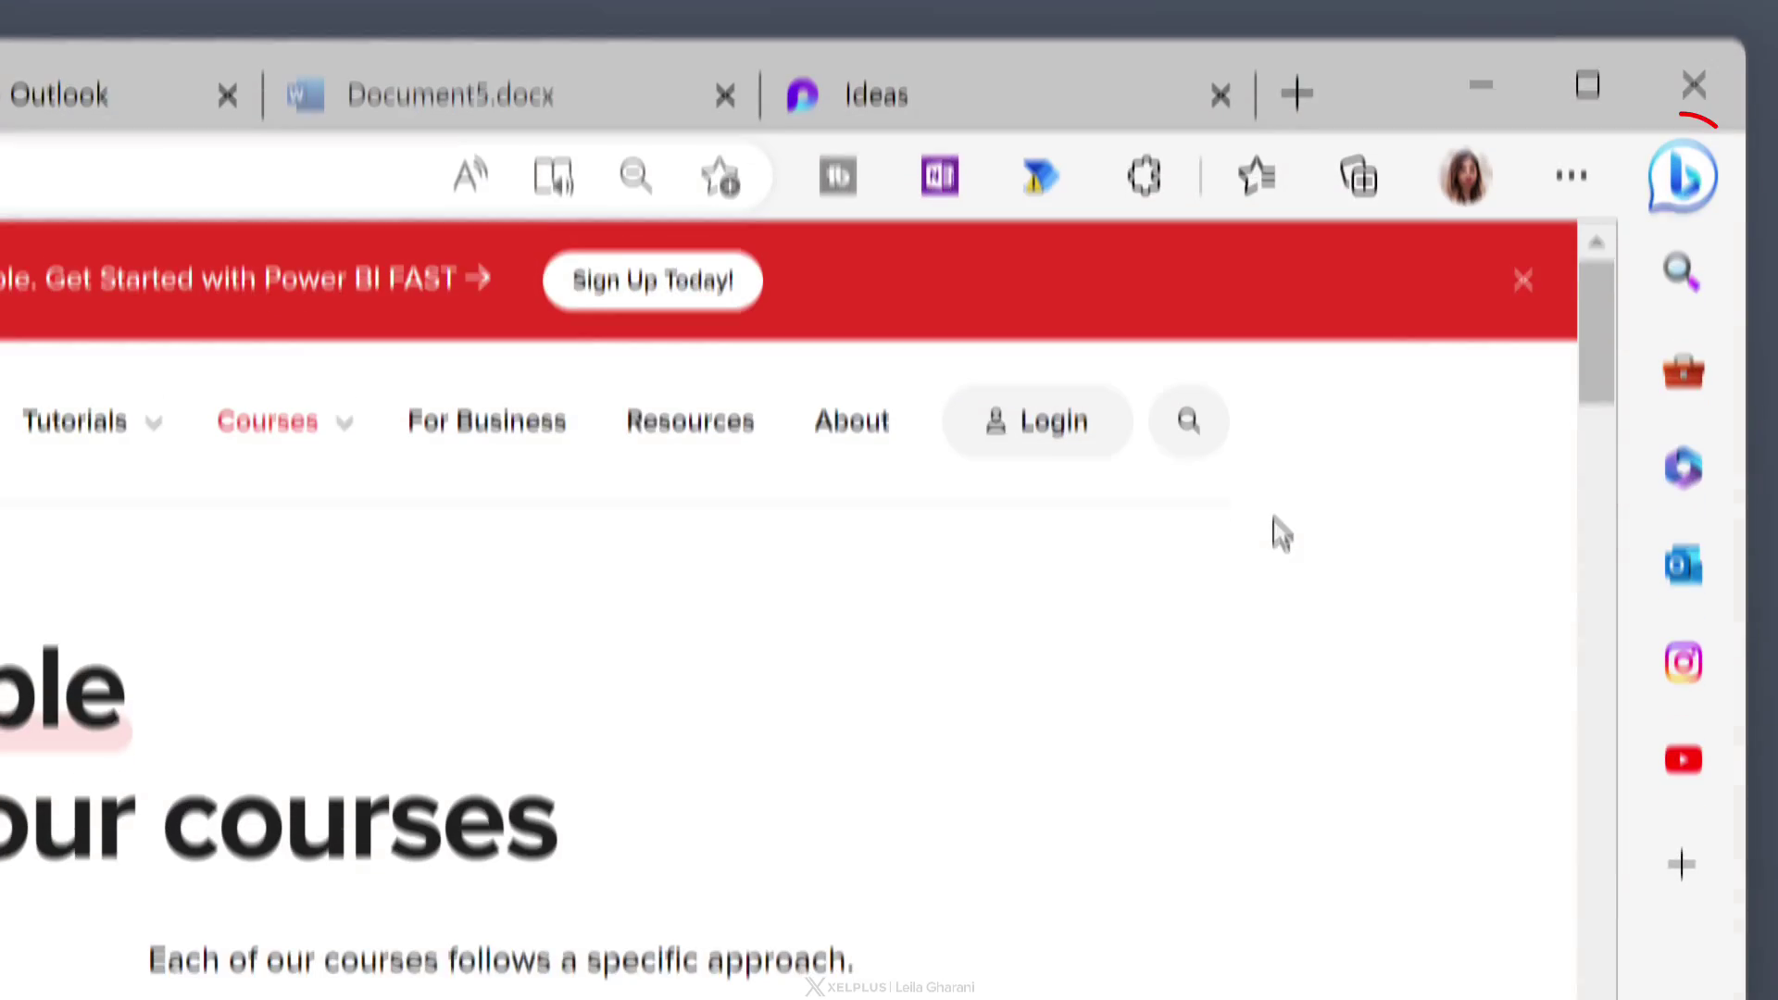
Open the Bing sidebar and generate a professional Compose rewrite of the short phrase.
left_click(1658, 196)
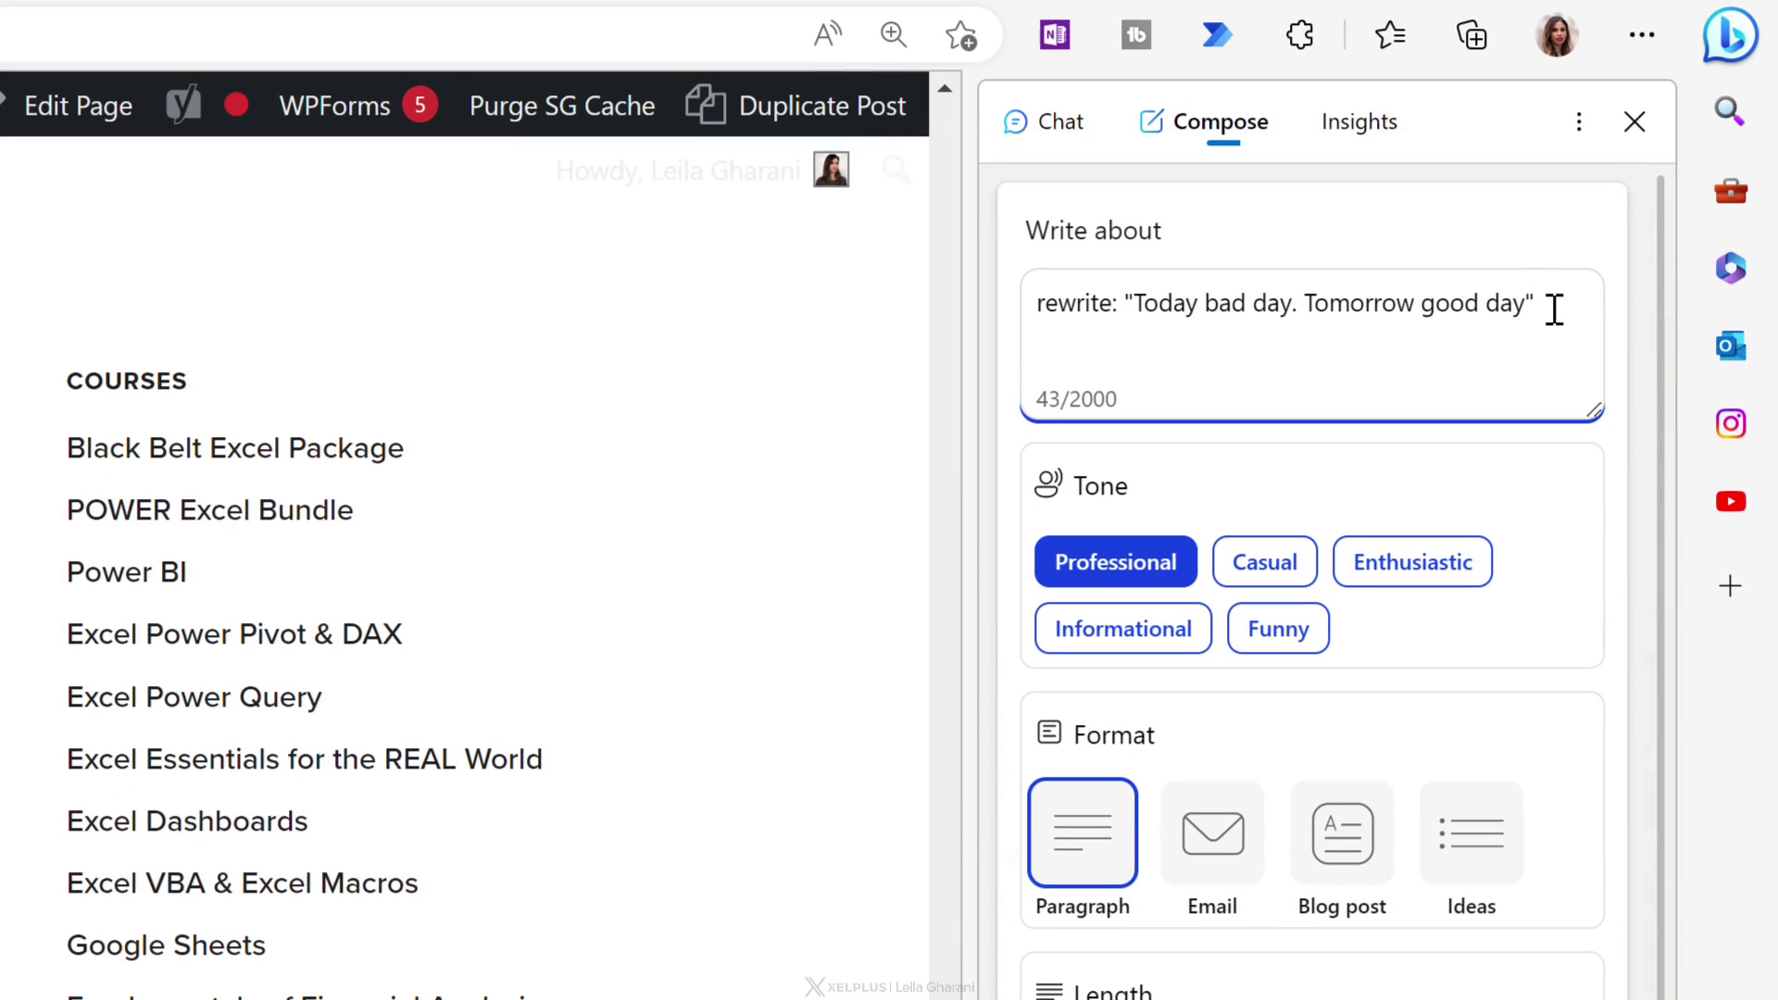
left_click(1293, 987)
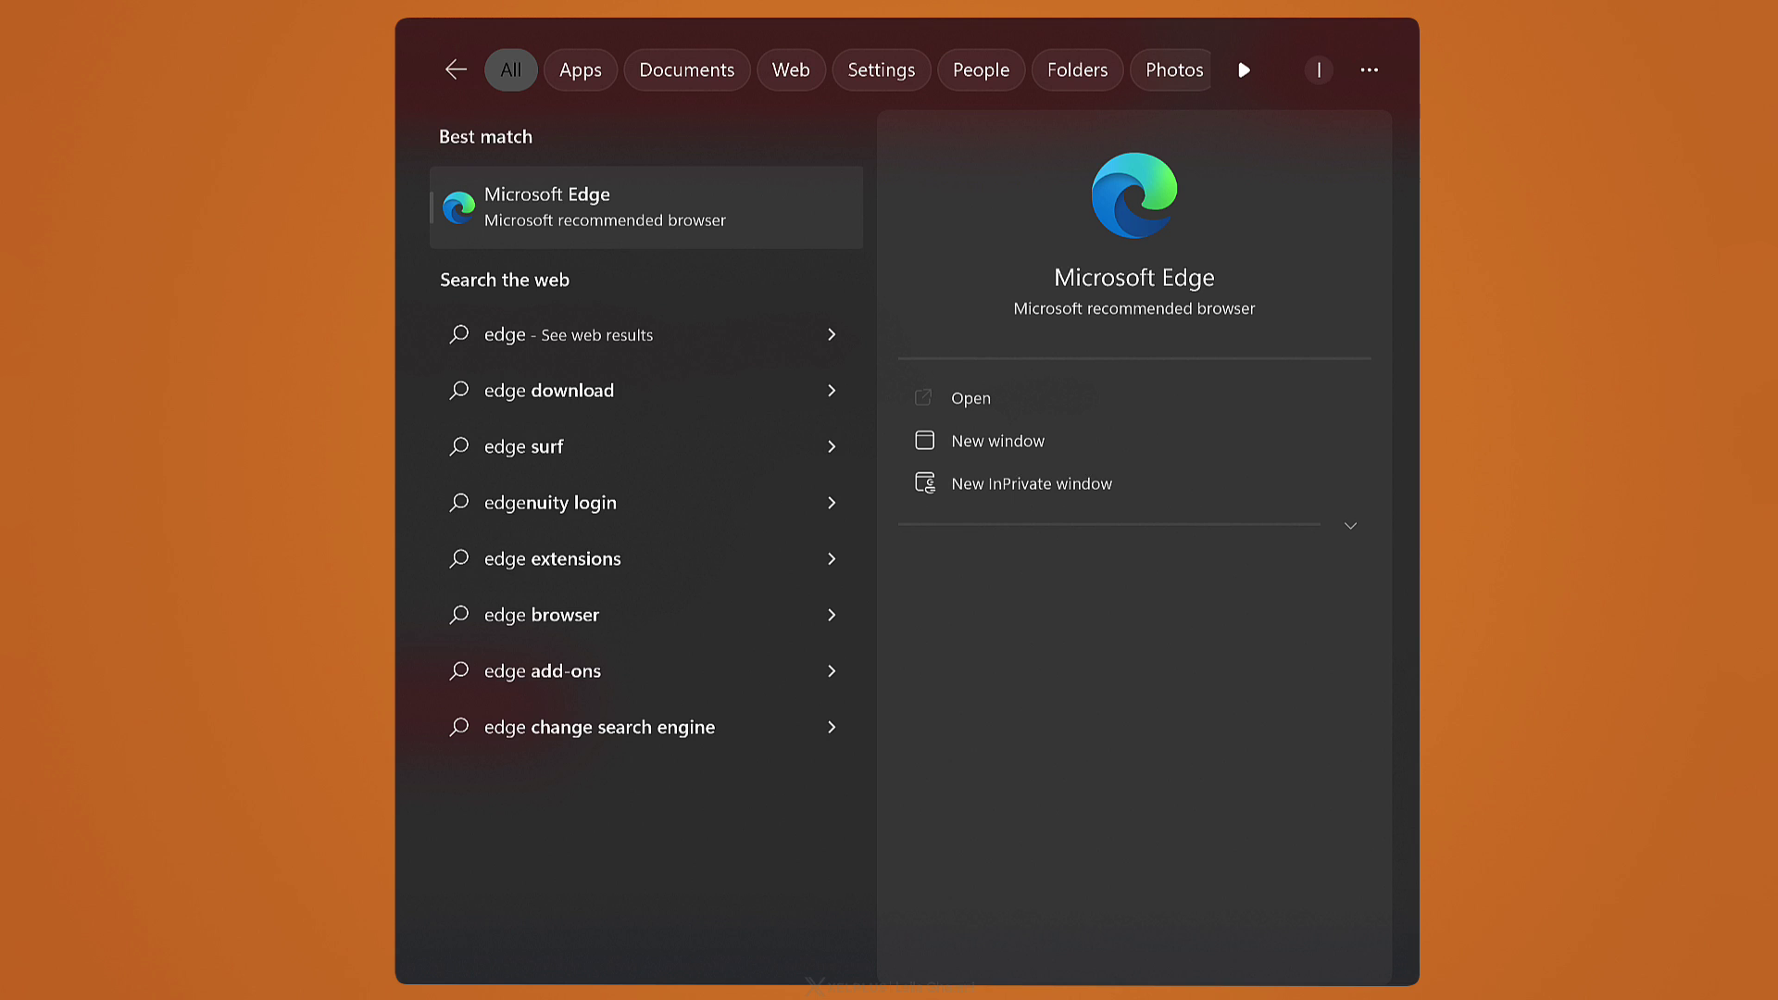
Launch Microsoft Edge and open the Bing chat sidebar beside the Xelplus courses page.
left_click(575, 231)
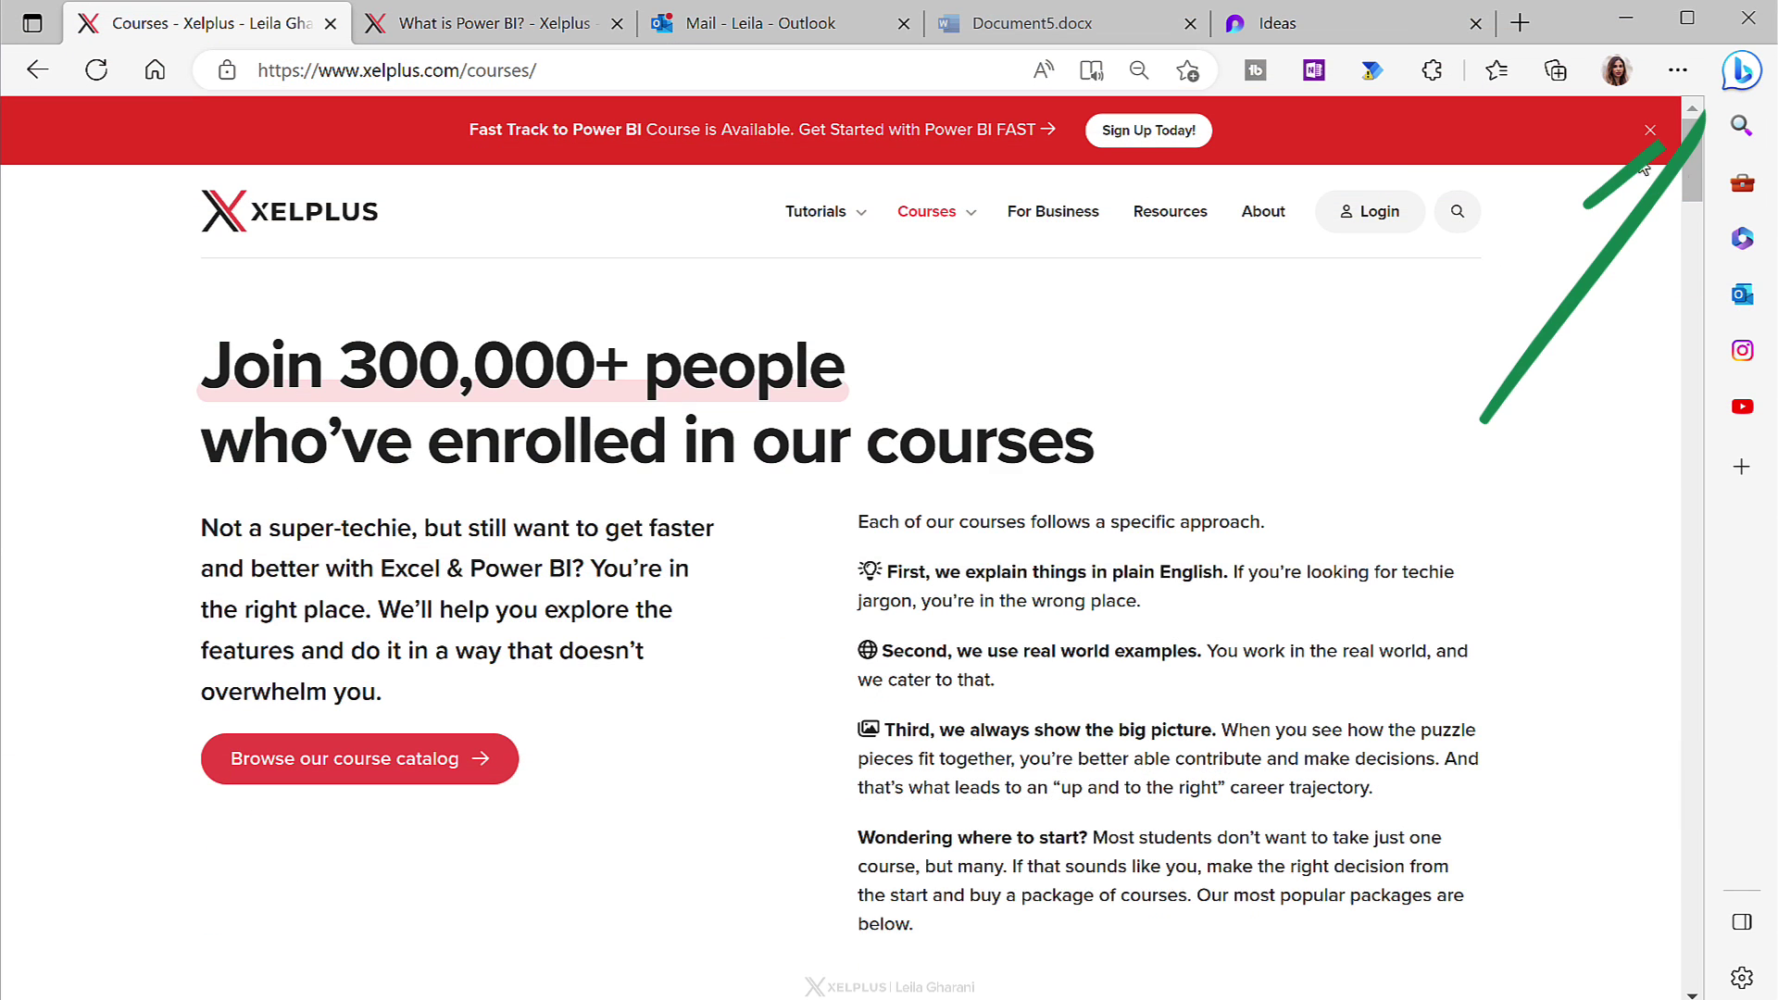
left_click(1728, 82)
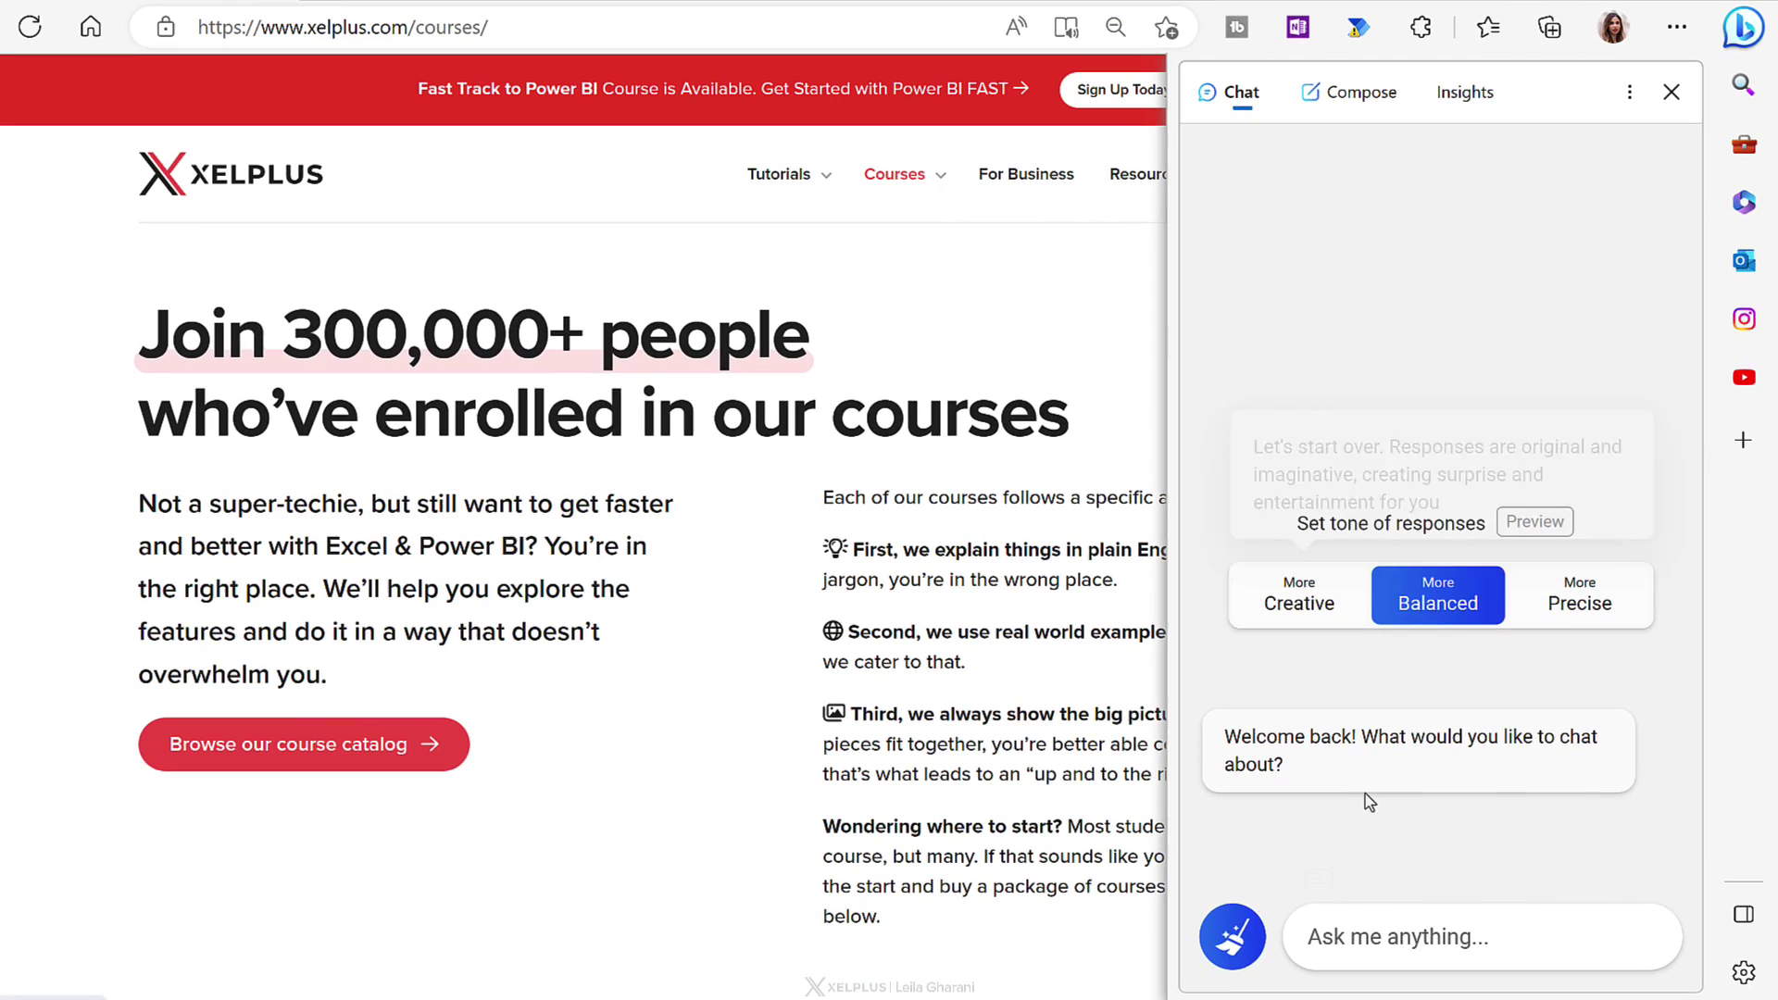
Paste the debits and credits question into Bing Chat, send it, and read the answer.
left_click(1364, 929)
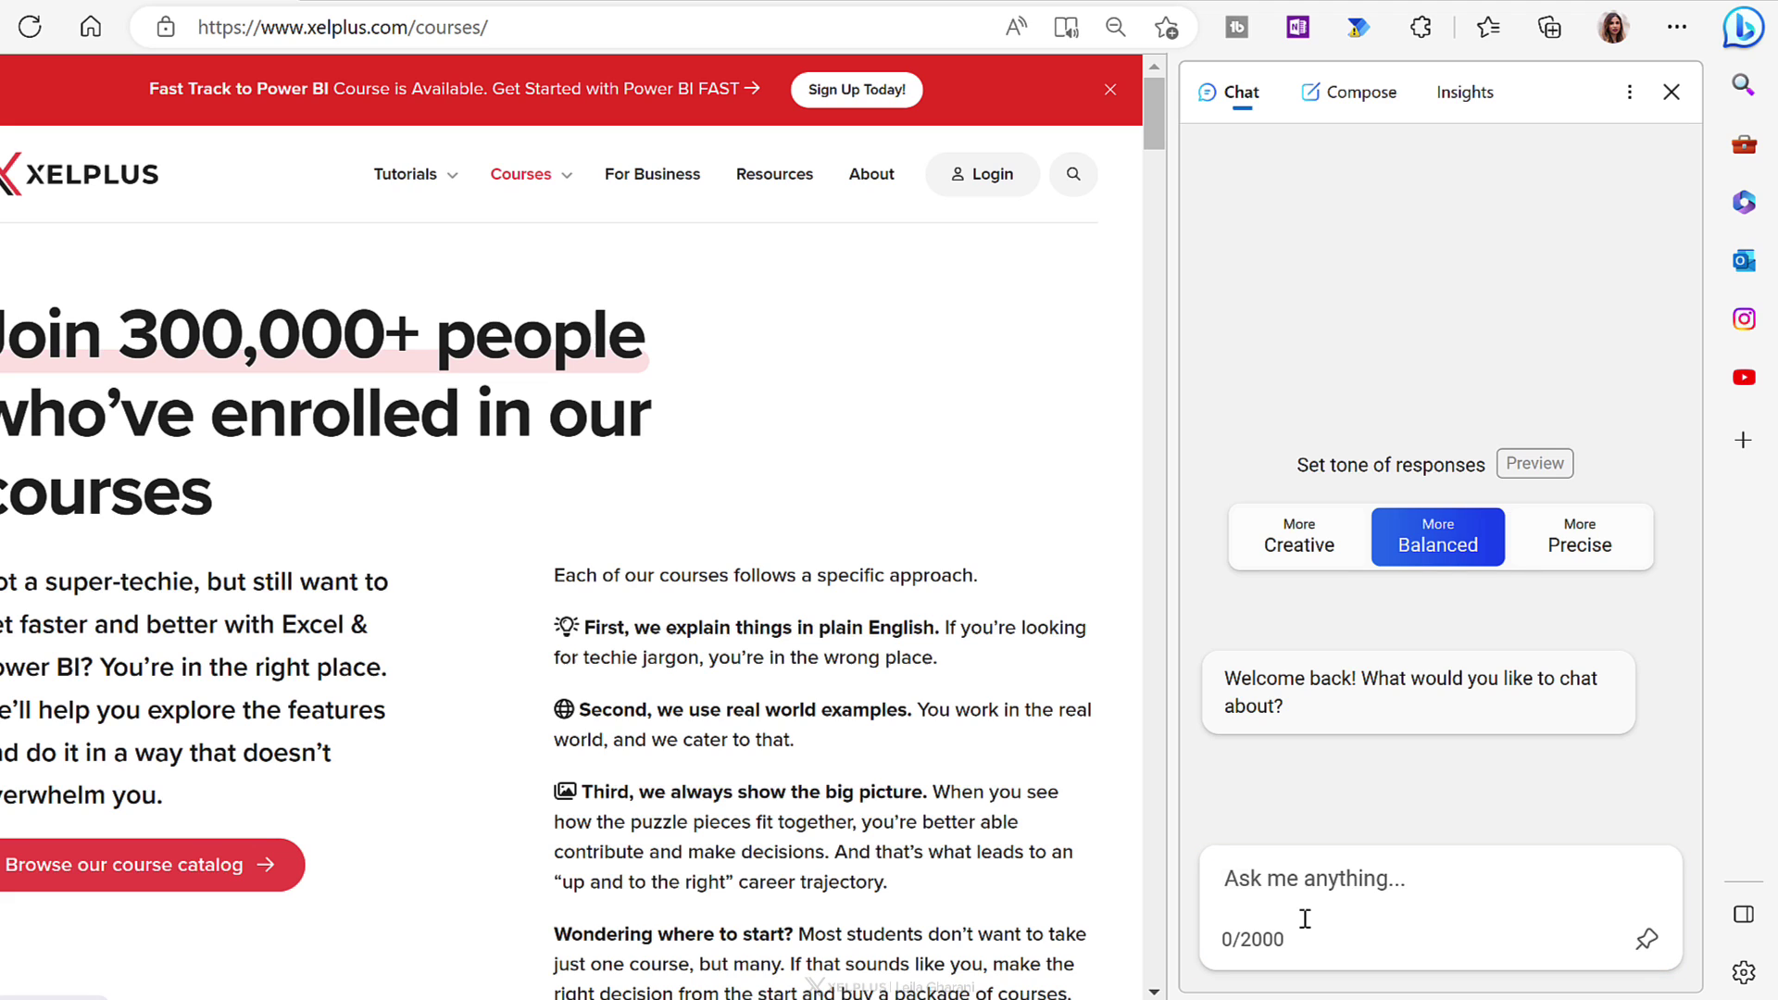
type("What are debits and credits. Explain it in simple terms.")
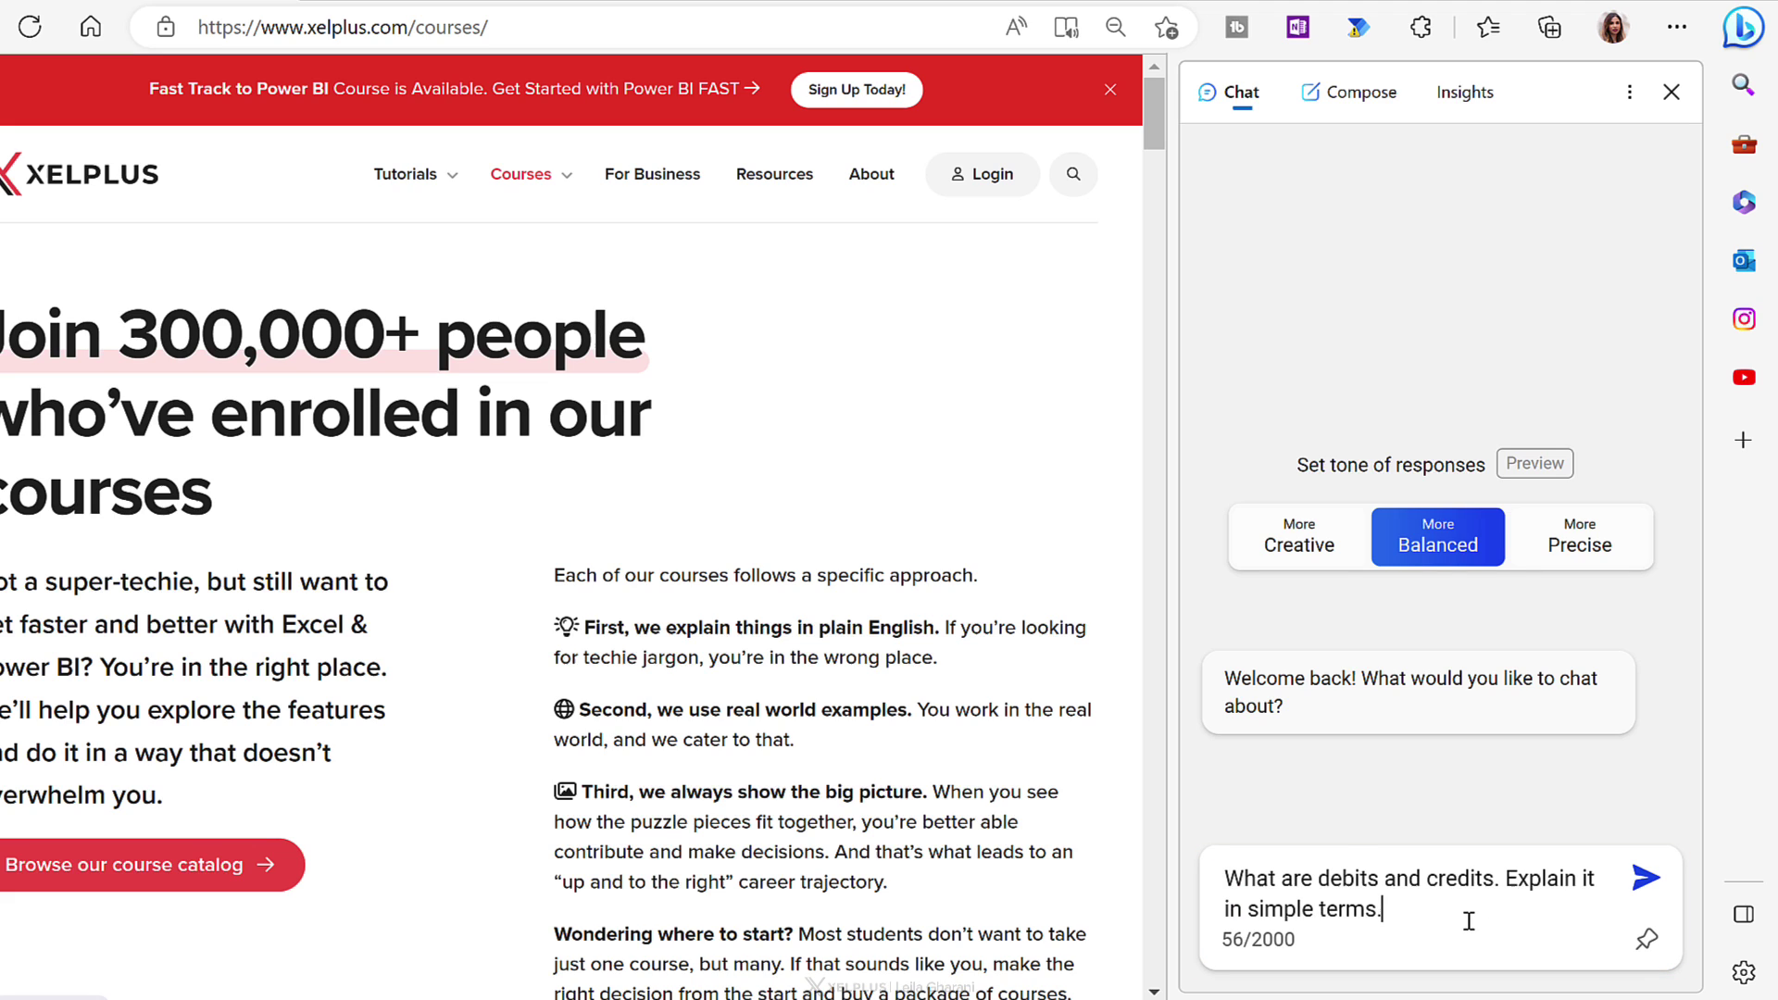
left_click(1642, 891)
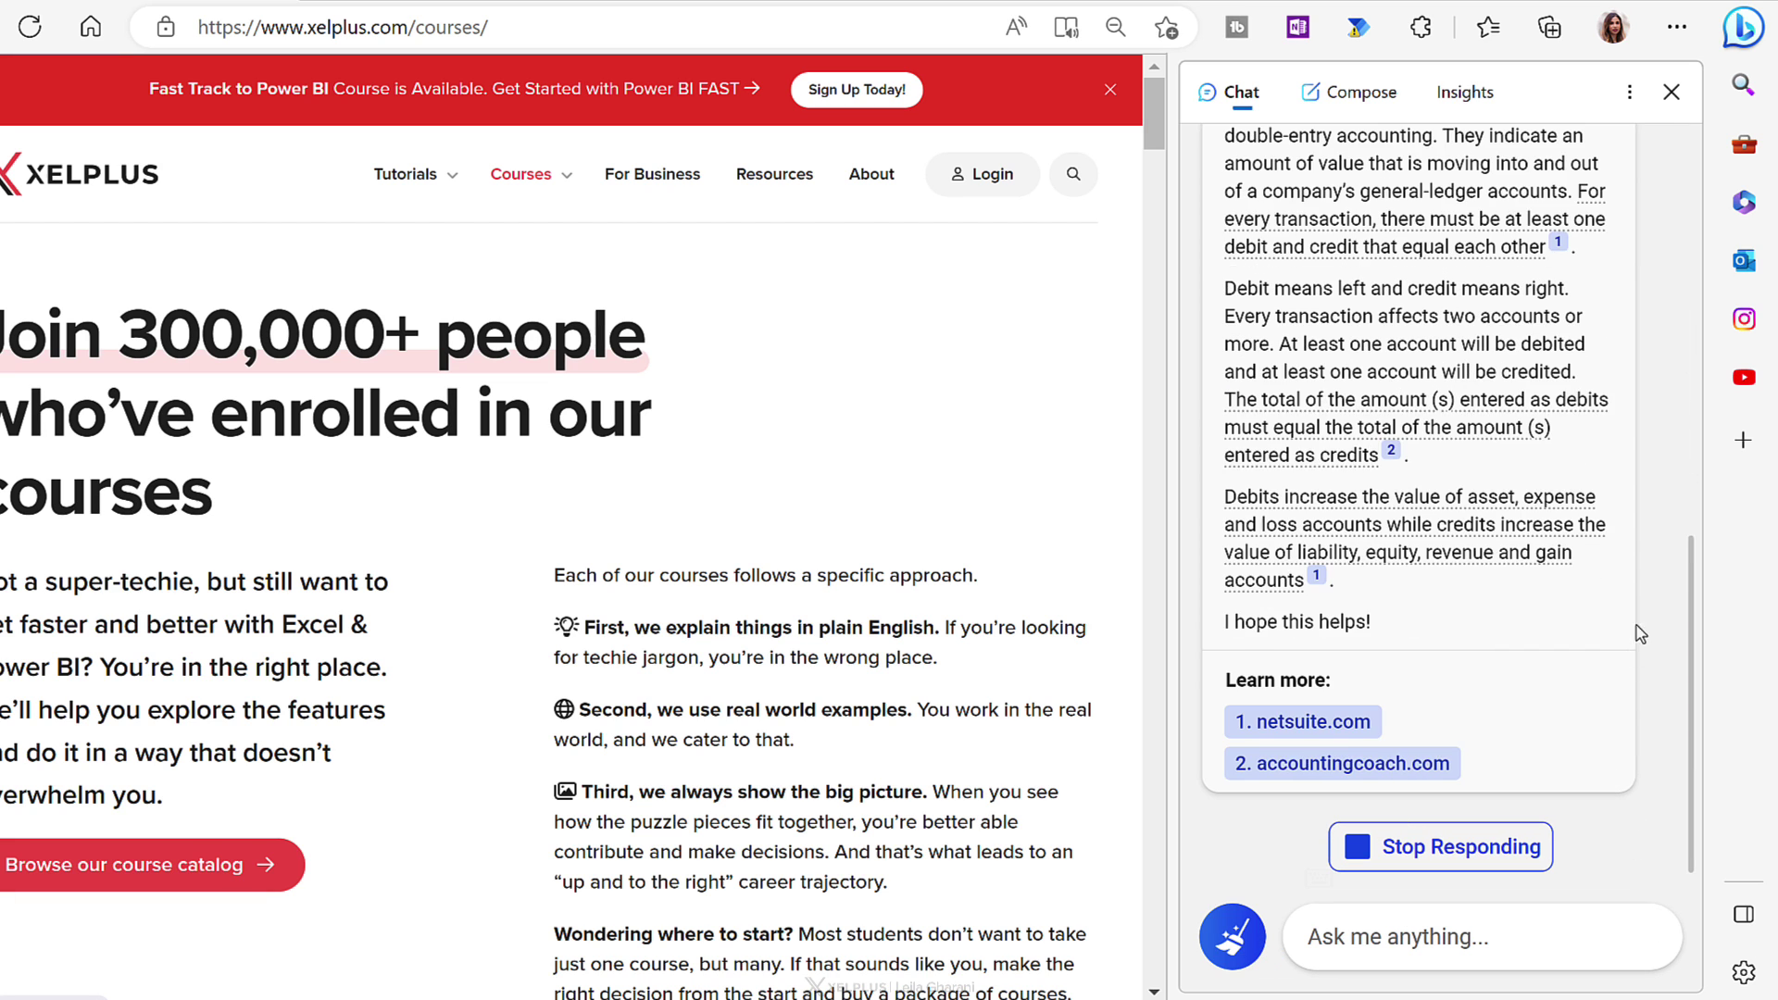
scroll(1637, 625, "up", 2)
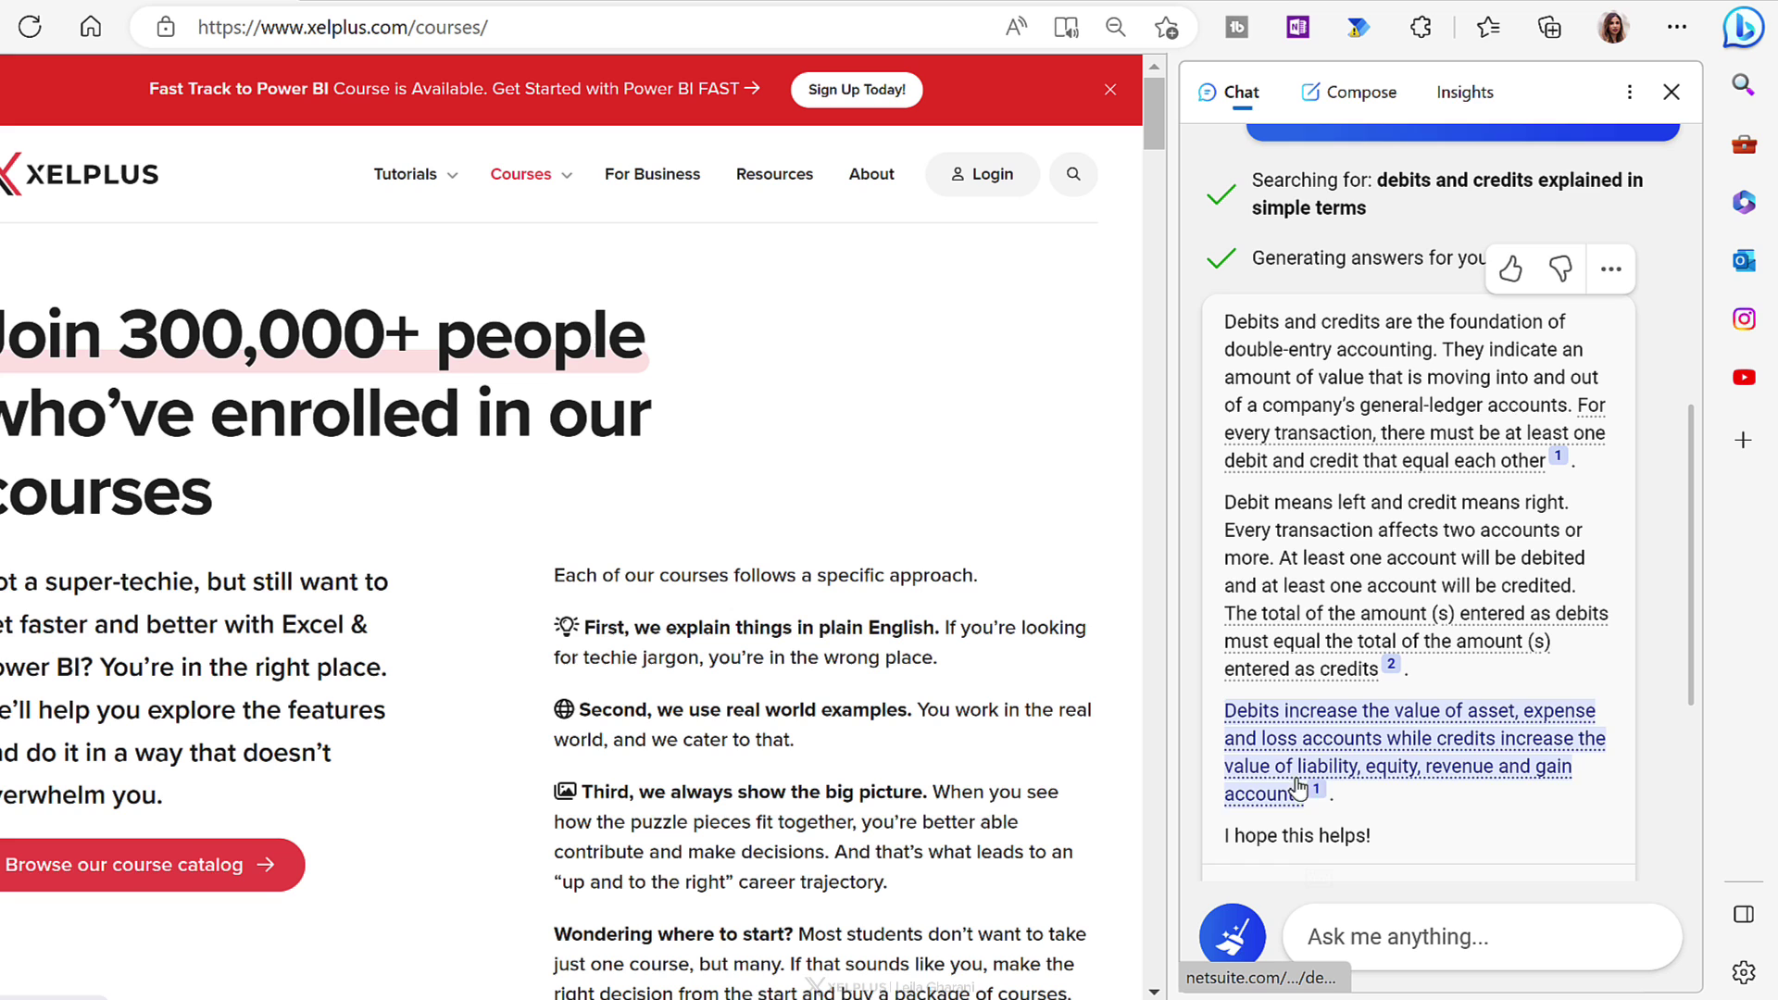
scroll(1487, 751, "down", 1)
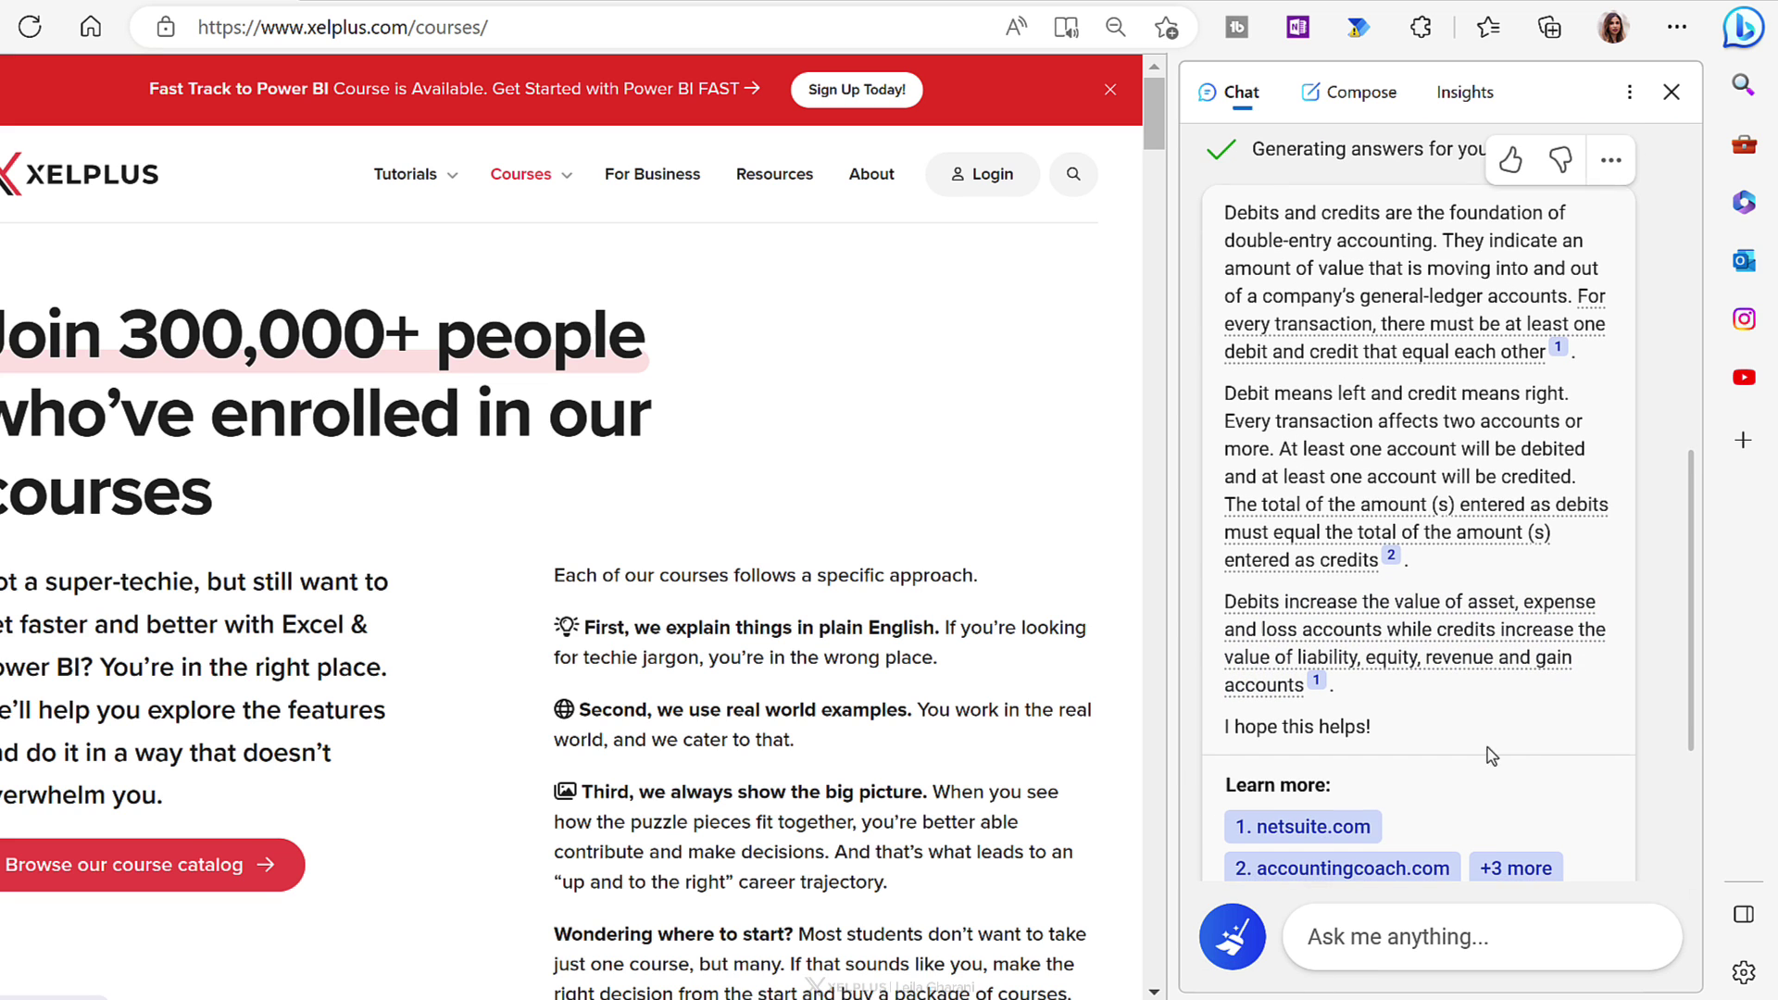
scroll(1487, 723, "down", 1)
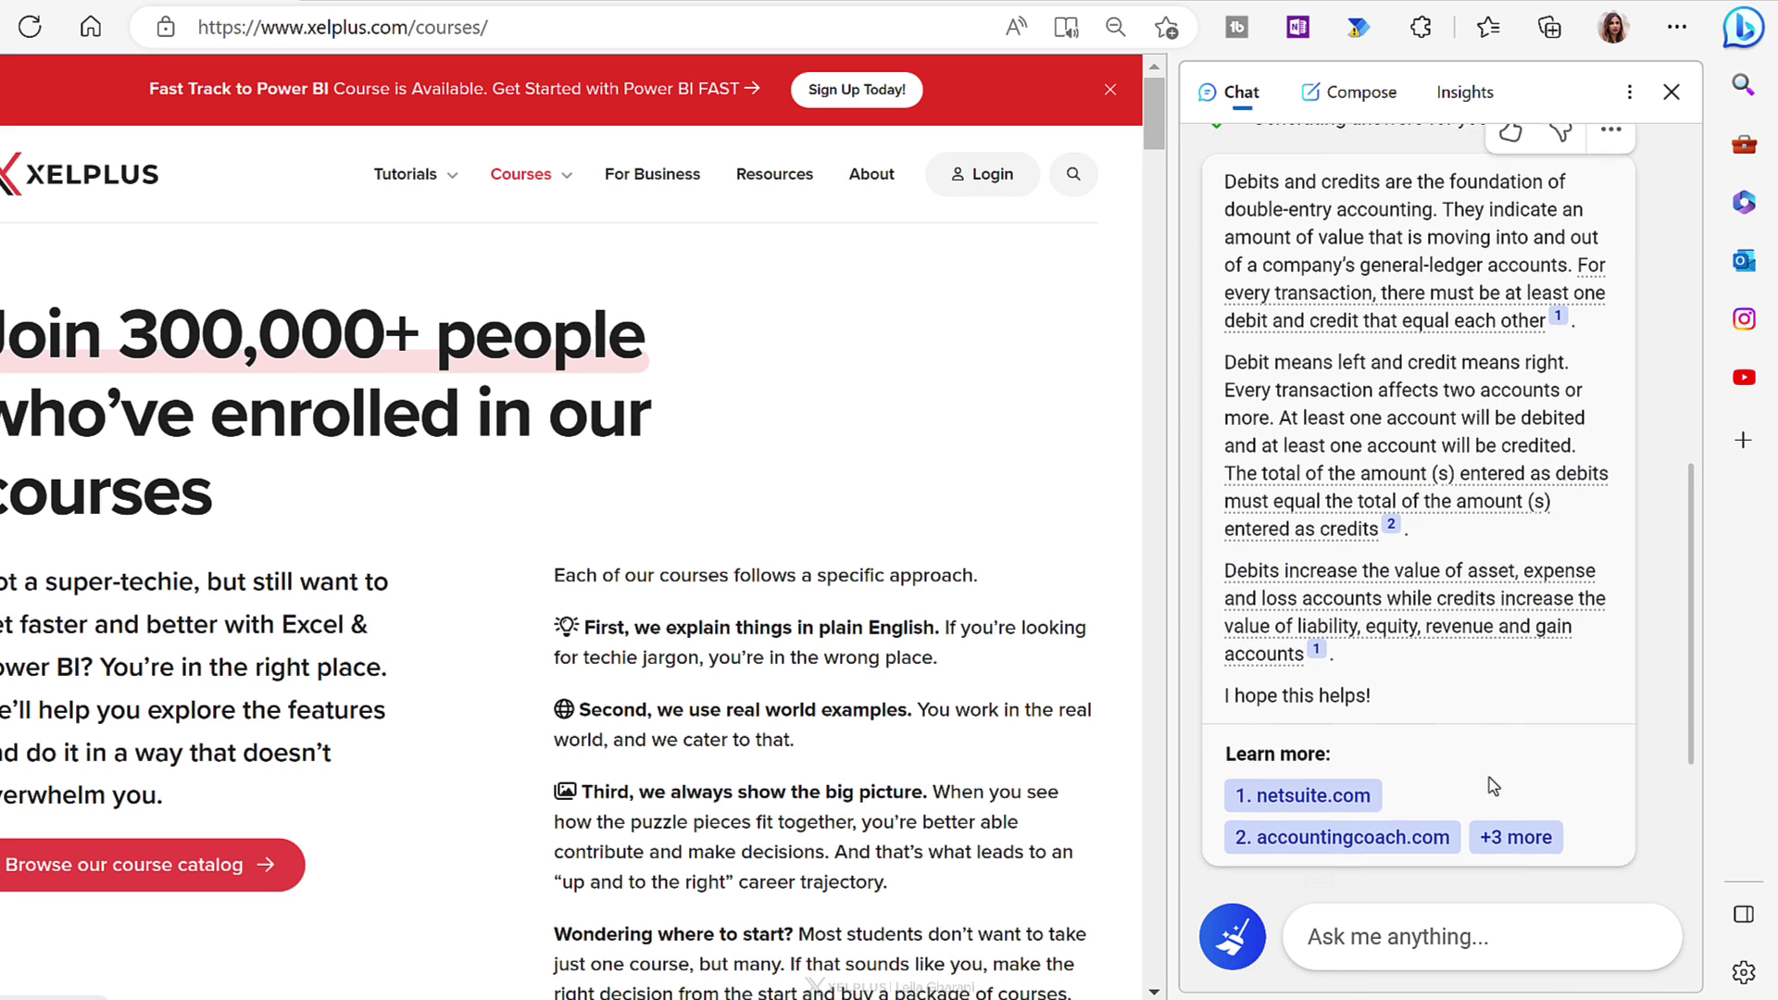
Ask Bing Chat to 'give me some examples of transactions'.
left_click(1352, 934)
type("give me some examples of transactions")
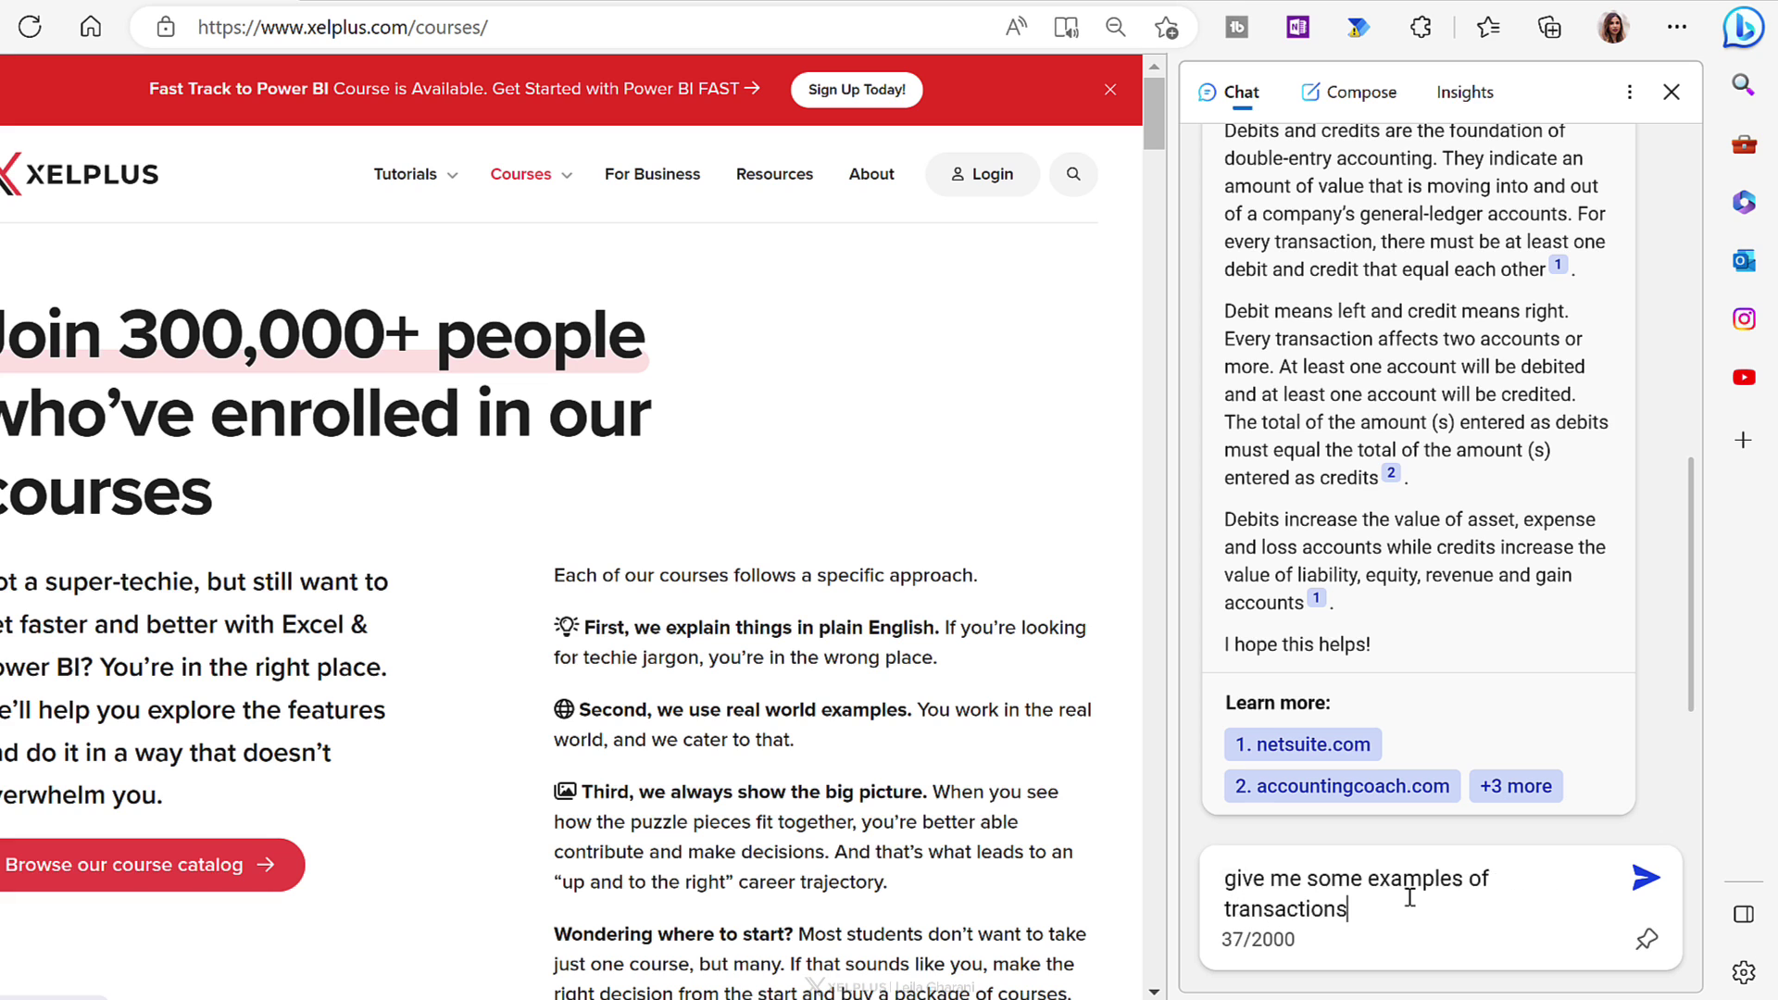
key("Return")
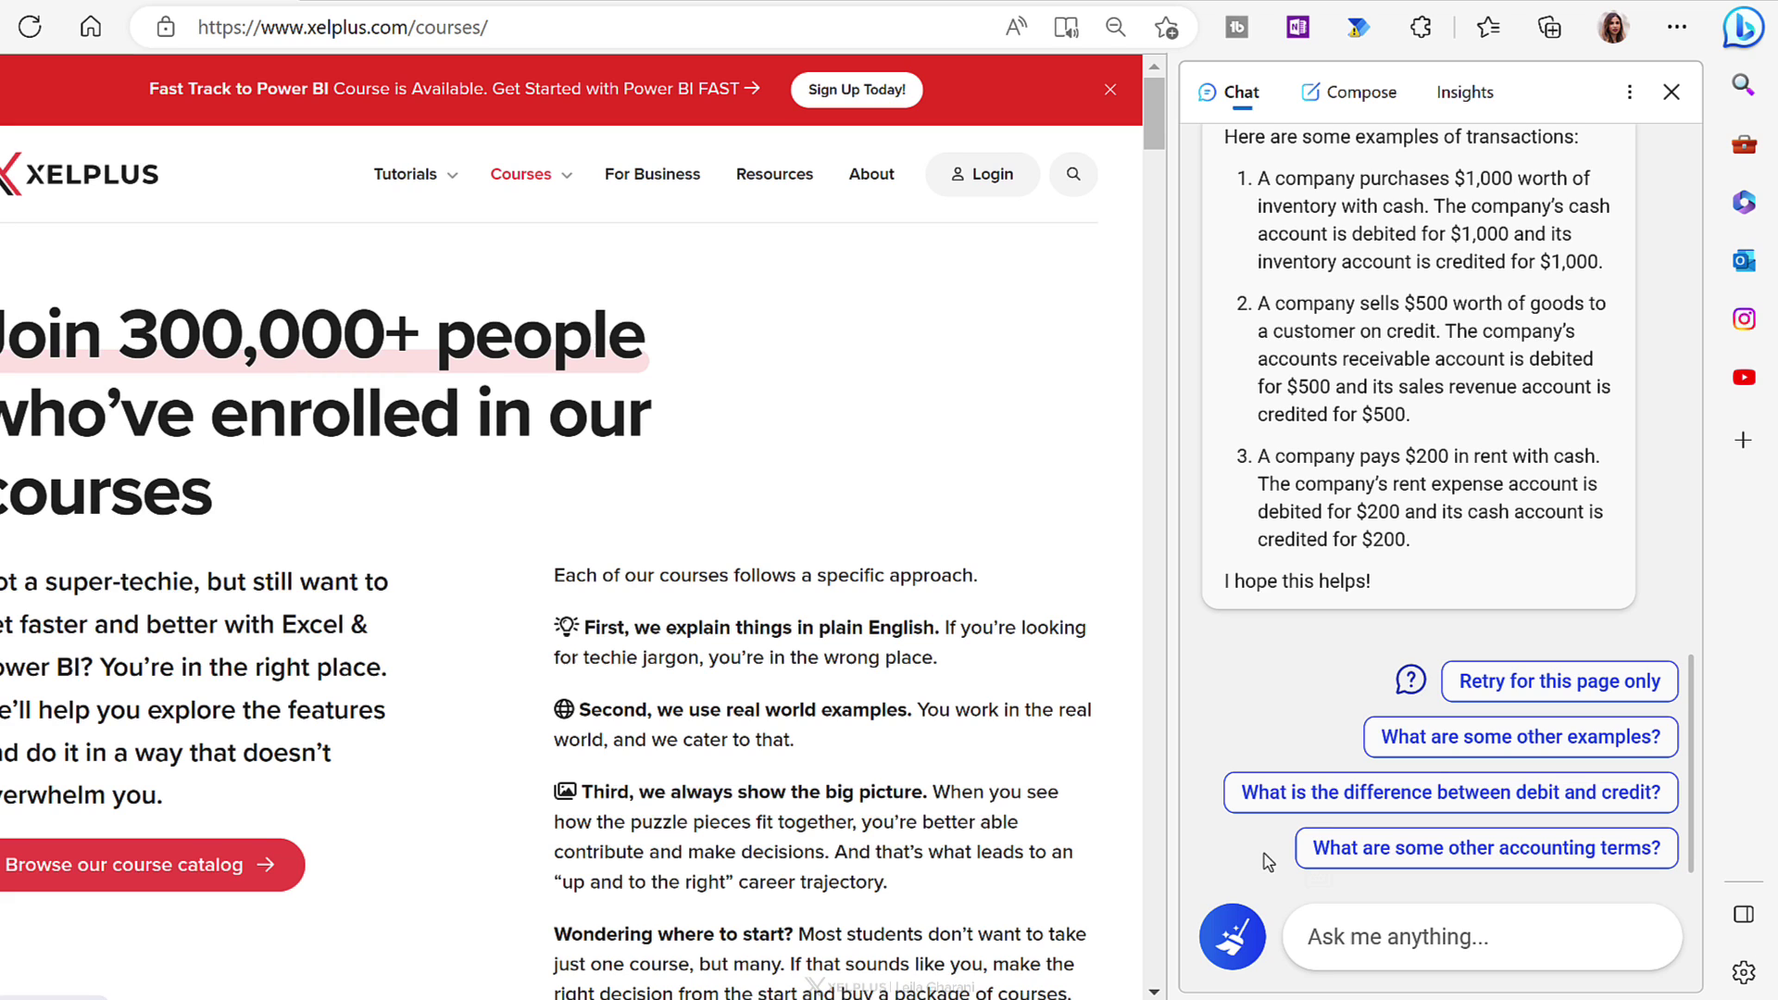
Start a new topic and ask Bing Chat for a funny IT joke to open a meeting.
left_click(1247, 940)
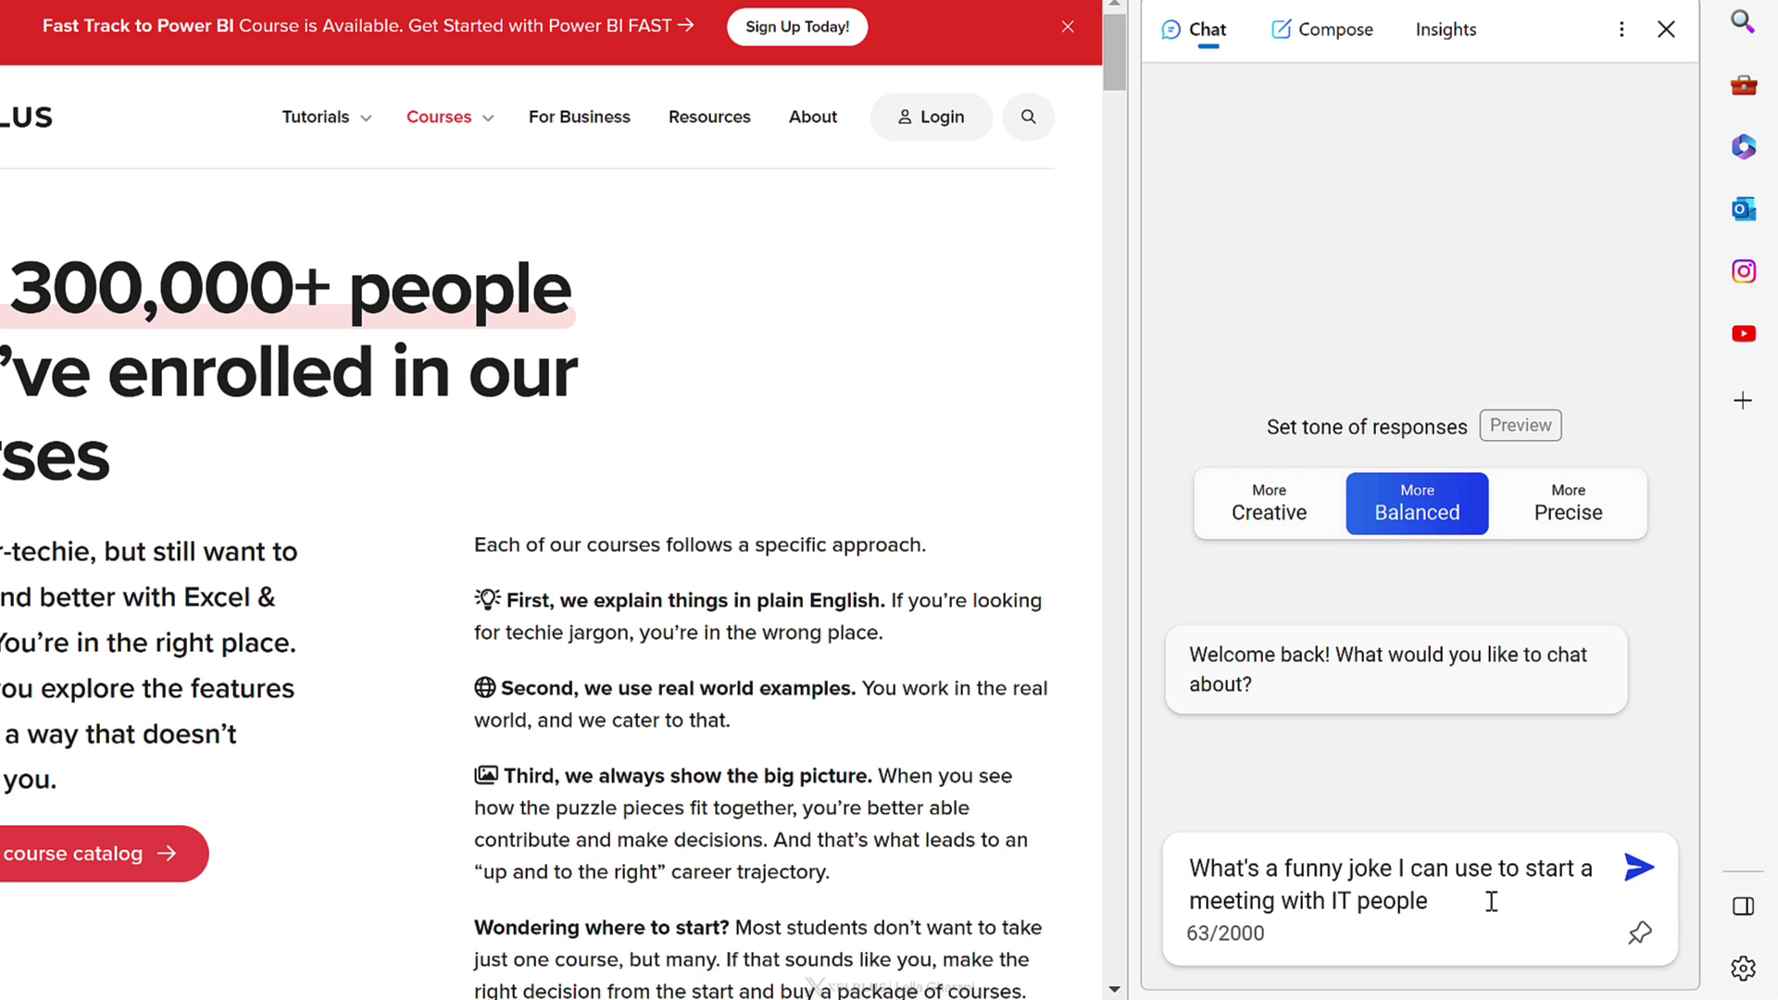
left_click(1637, 868)
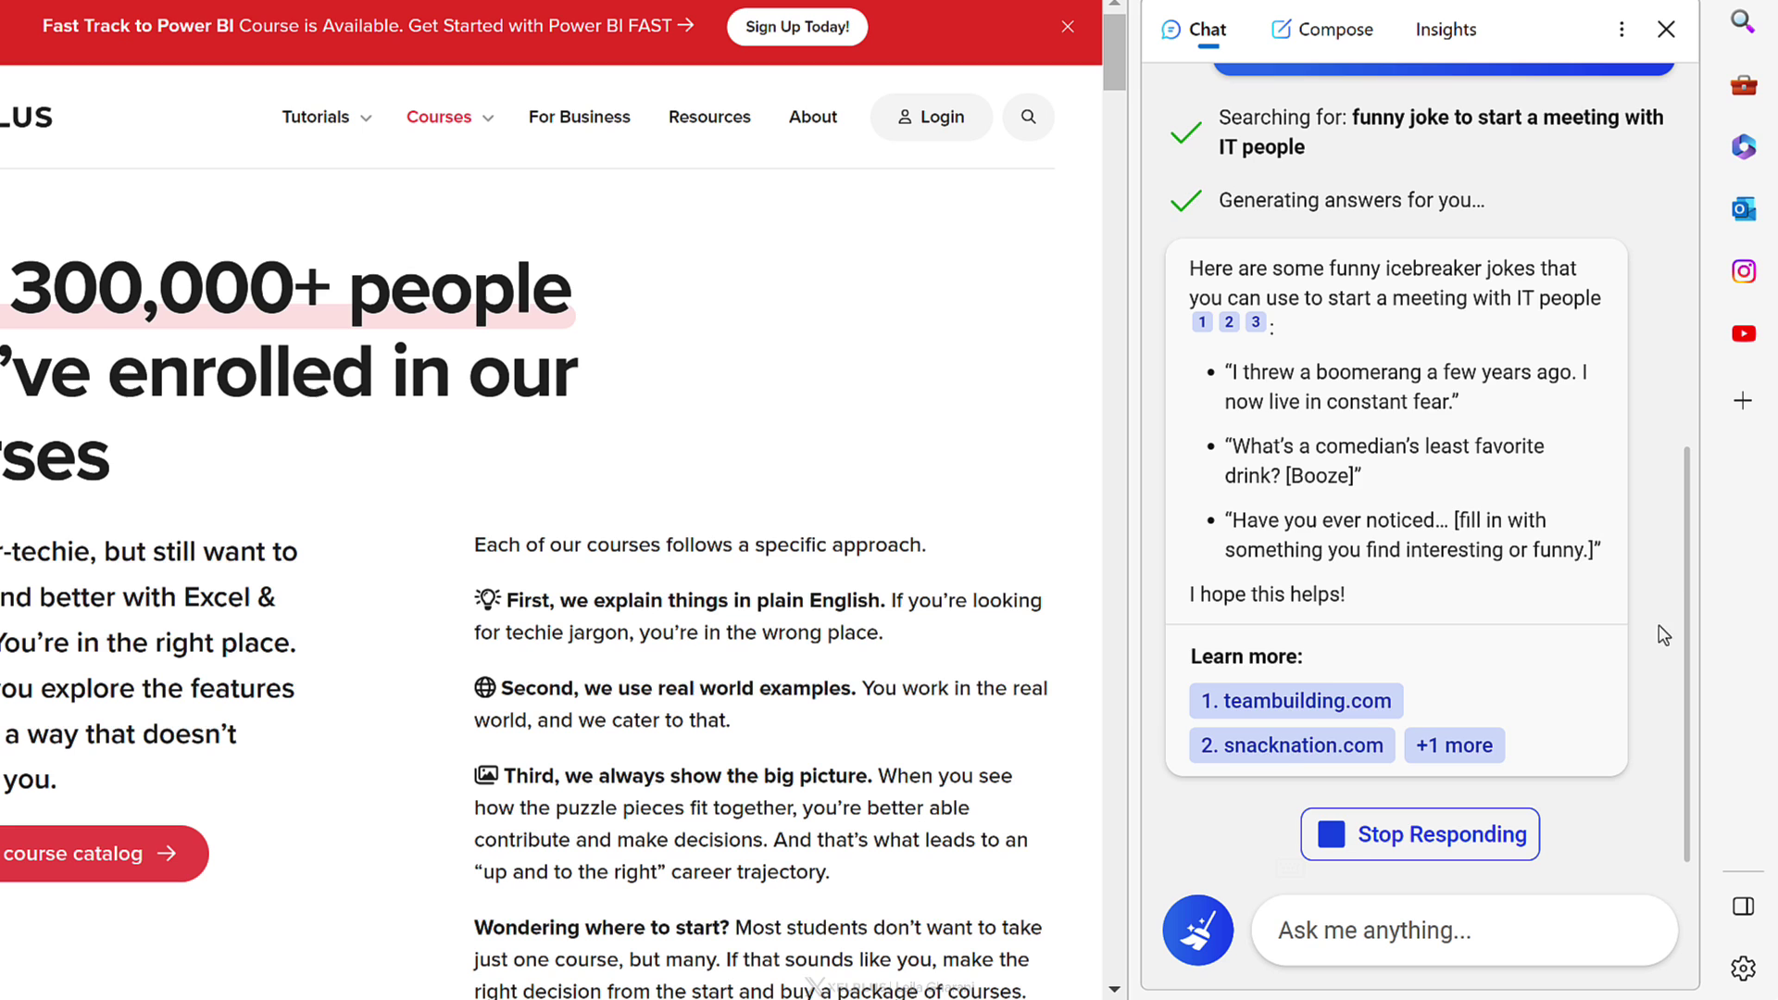
mouse_move(1621, 487)
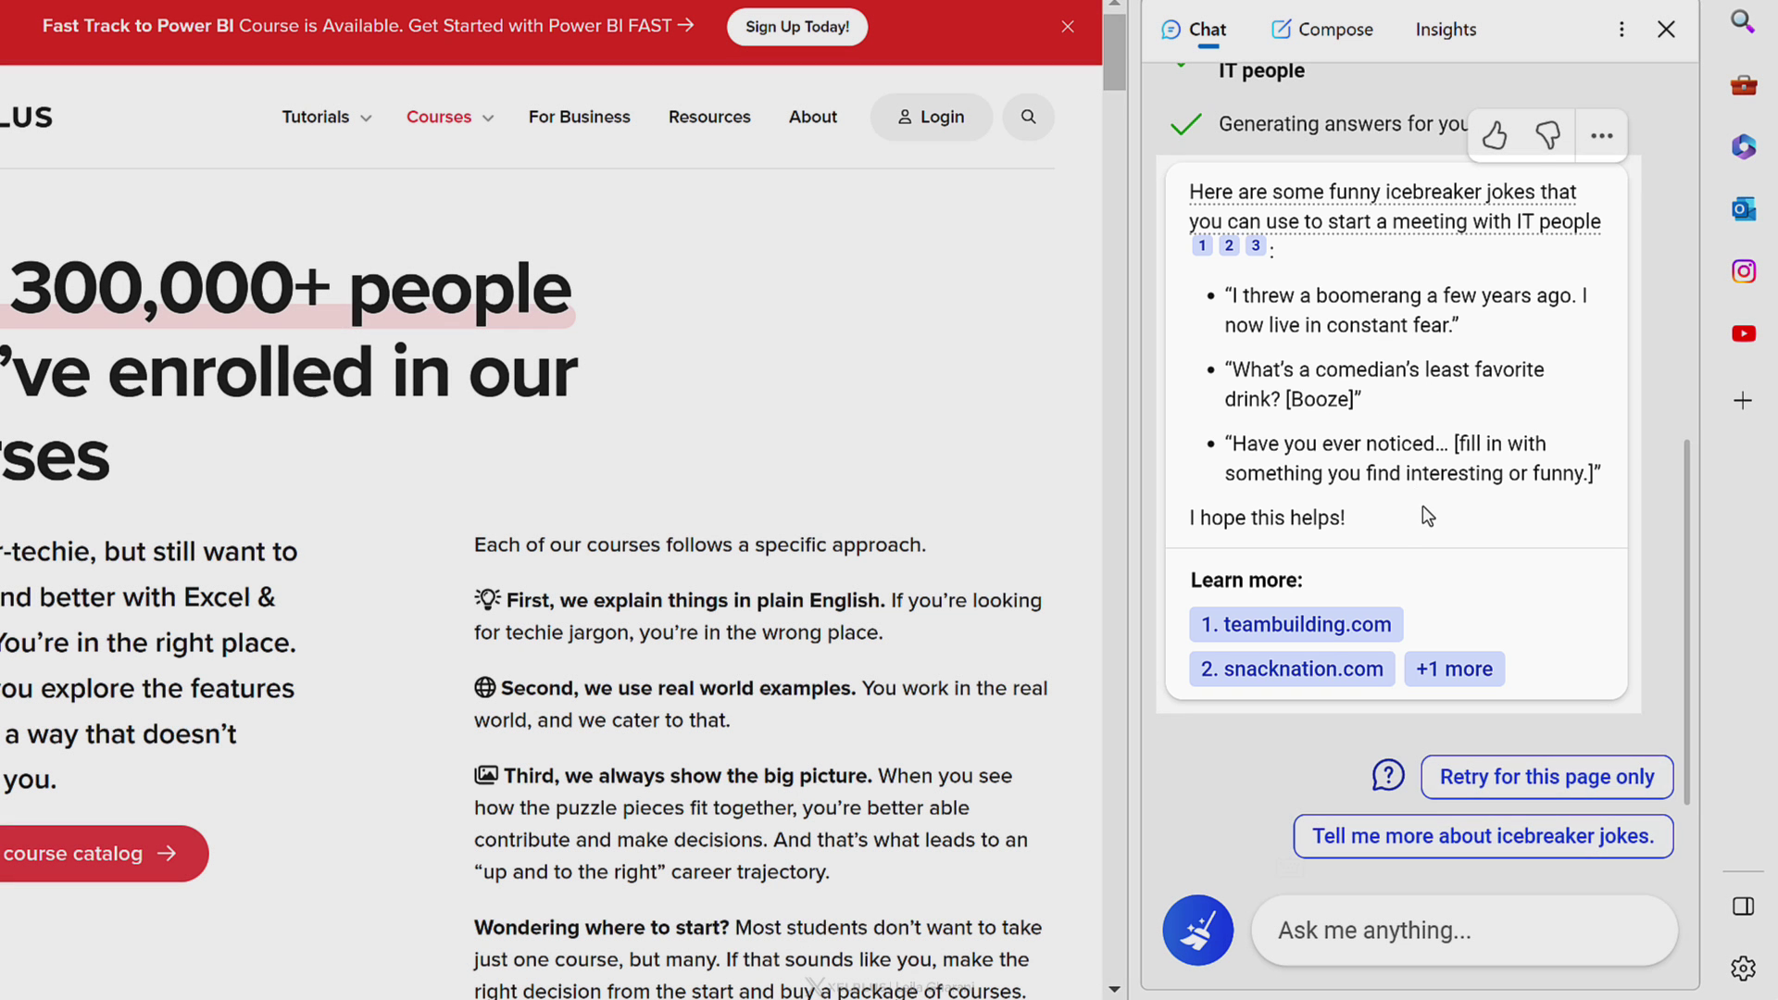
scroll(1424, 507, "up", 1)
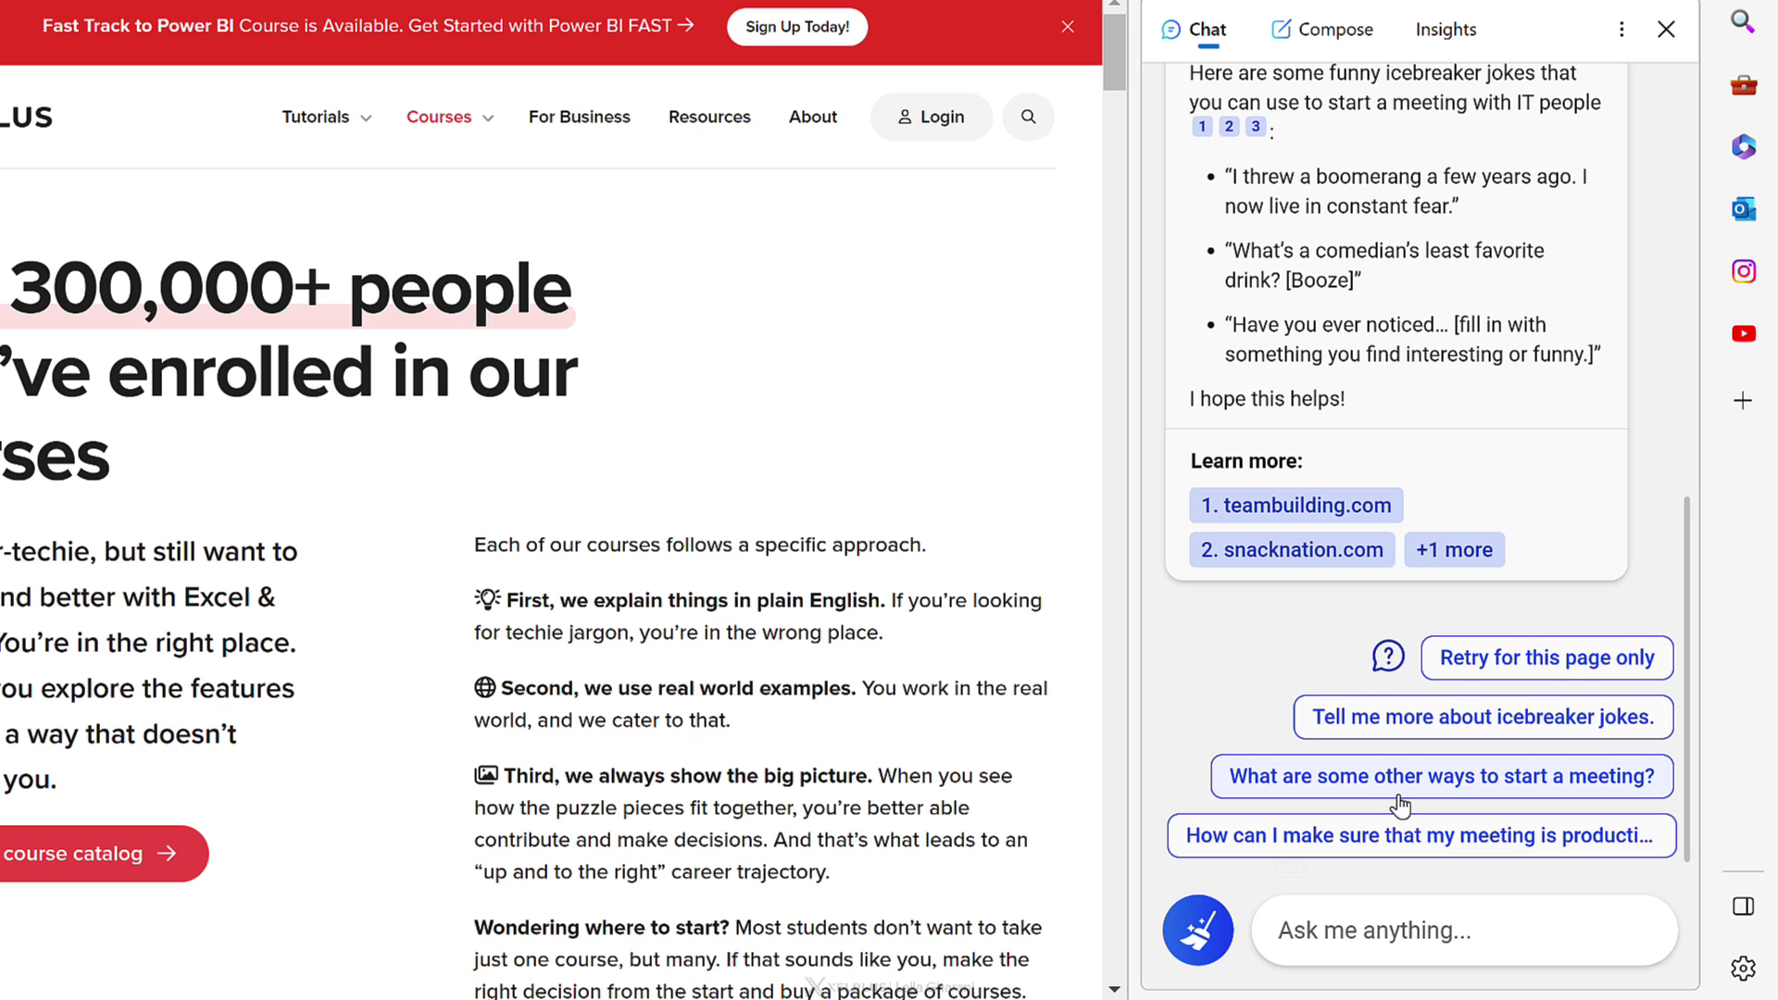
Ask for 'give me more IT jokes' and select the first joke about dark mode.
left_click(1398, 917)
type("give me more IT")
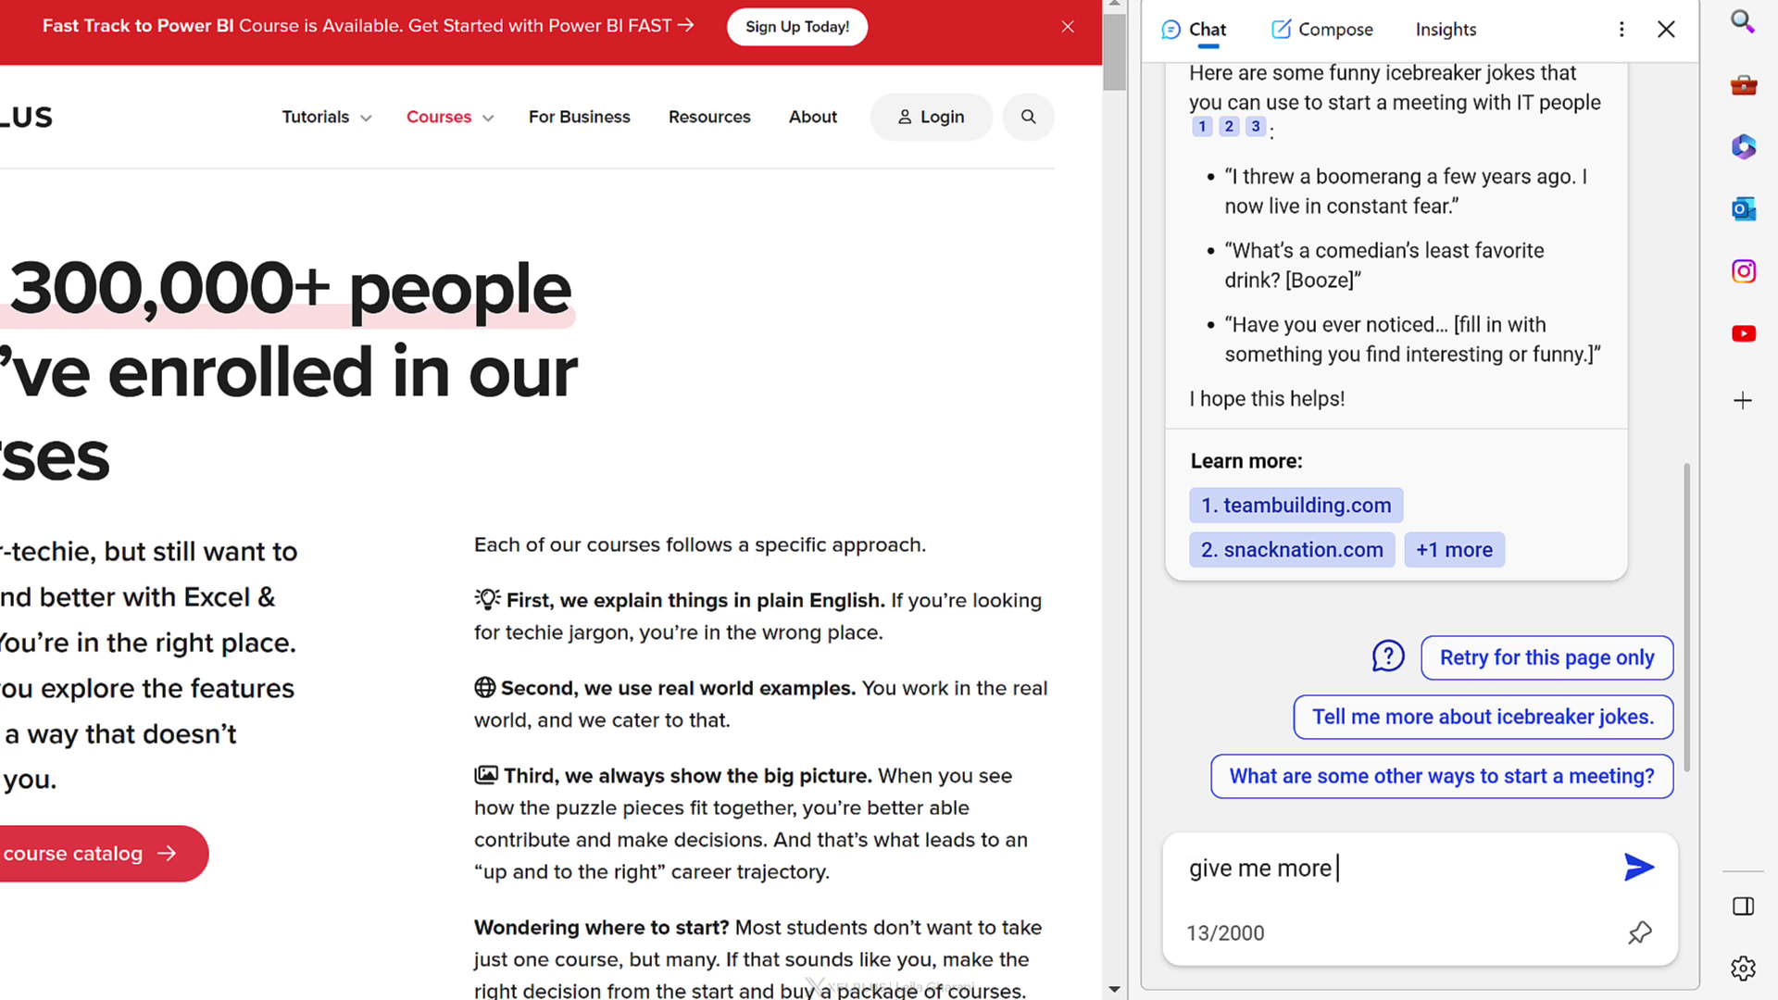
type(" jokes")
key("Return")
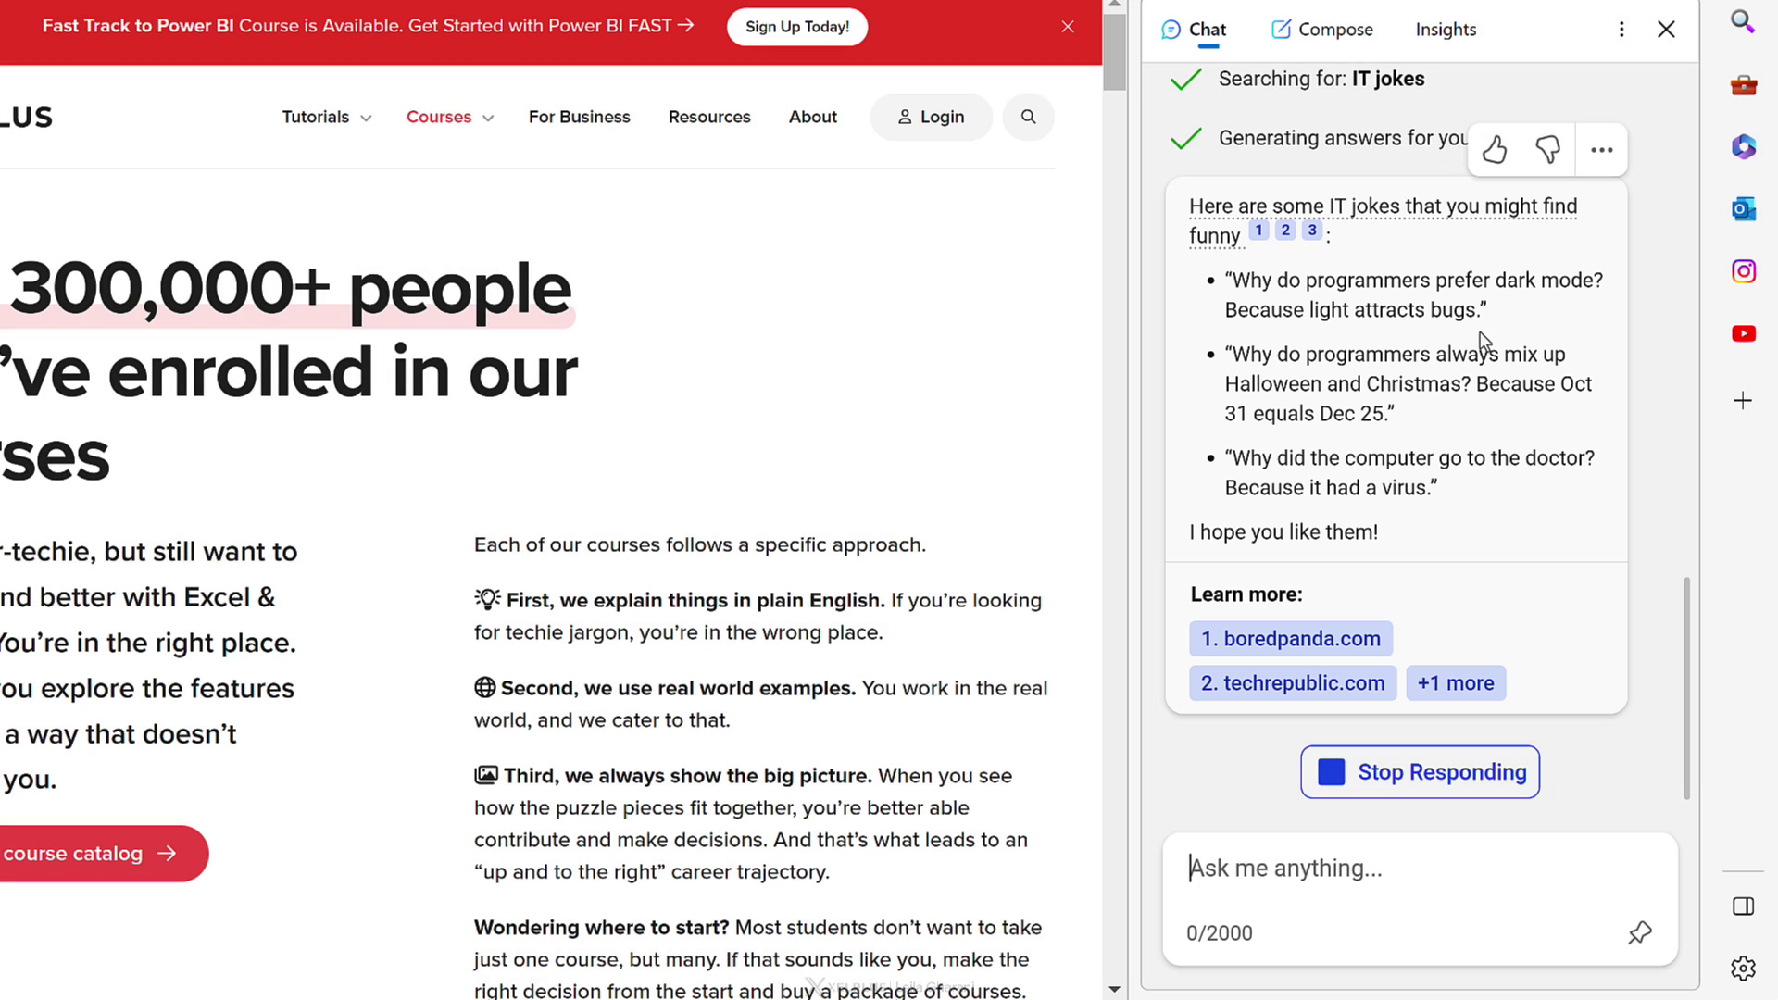
left_click(1479, 309)
left_click_drag(1486, 309, 1225, 280)
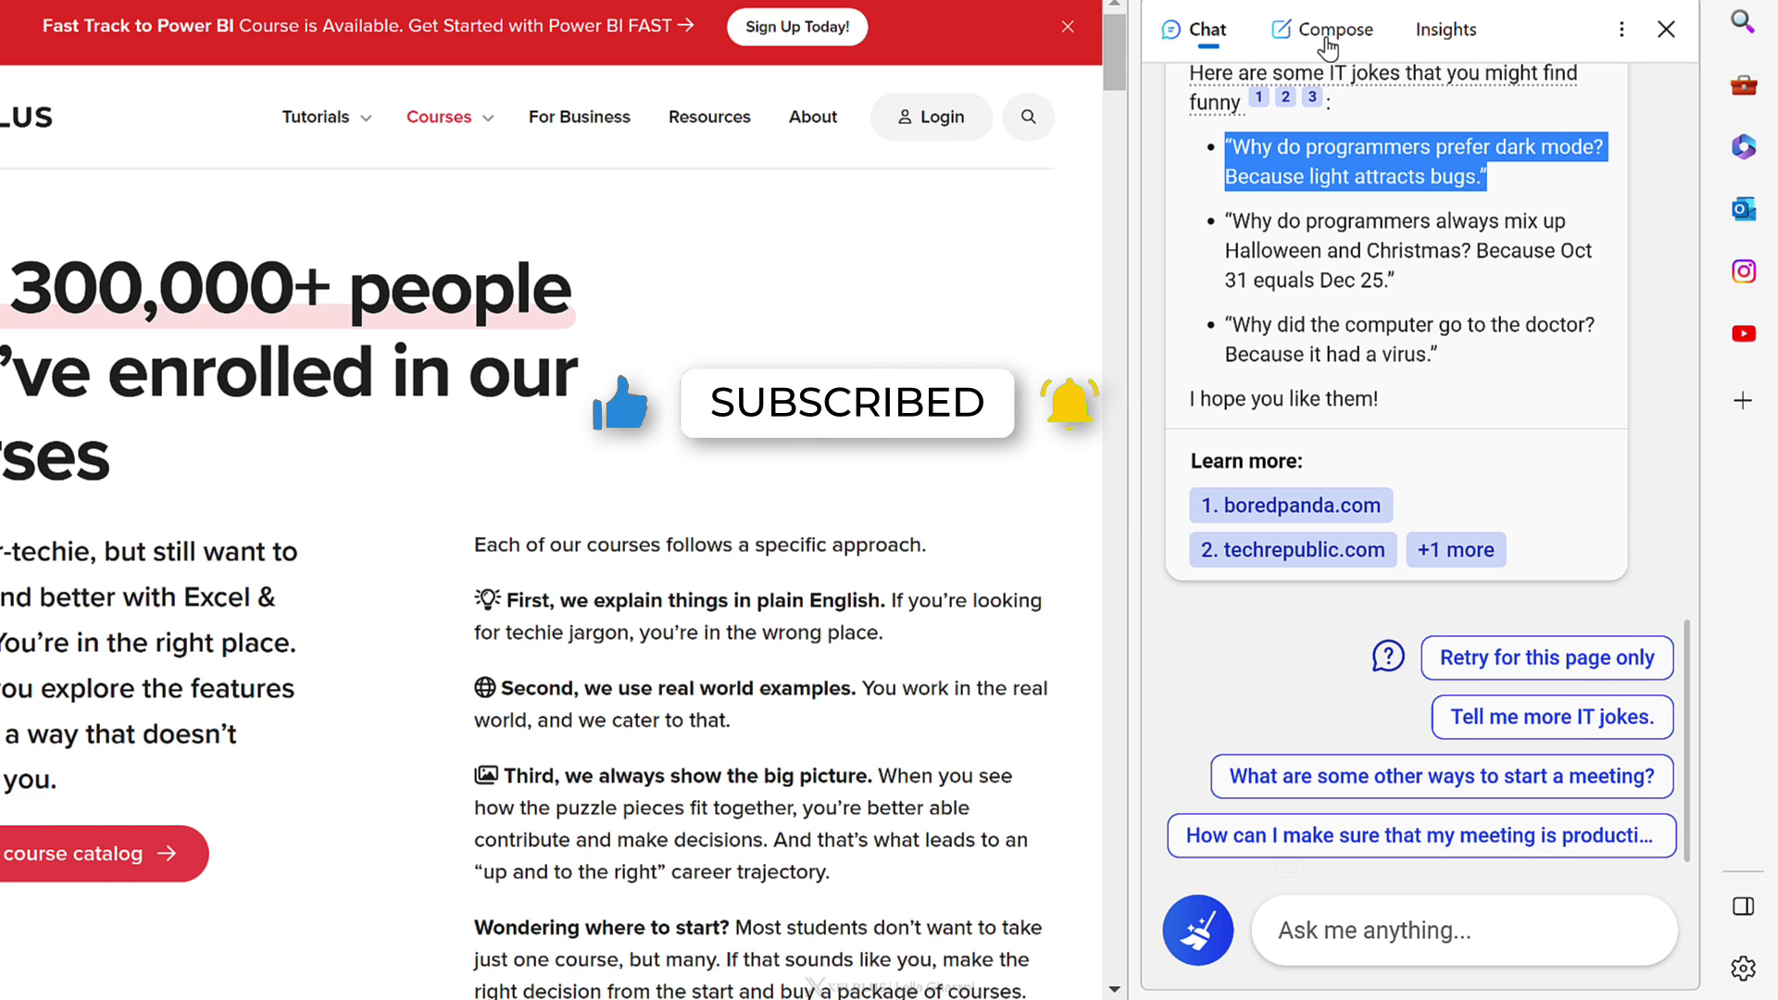
Open the Compose panel, switch to Document5.docx, and place the cursor after its last paragraph.
left_click(1330, 37)
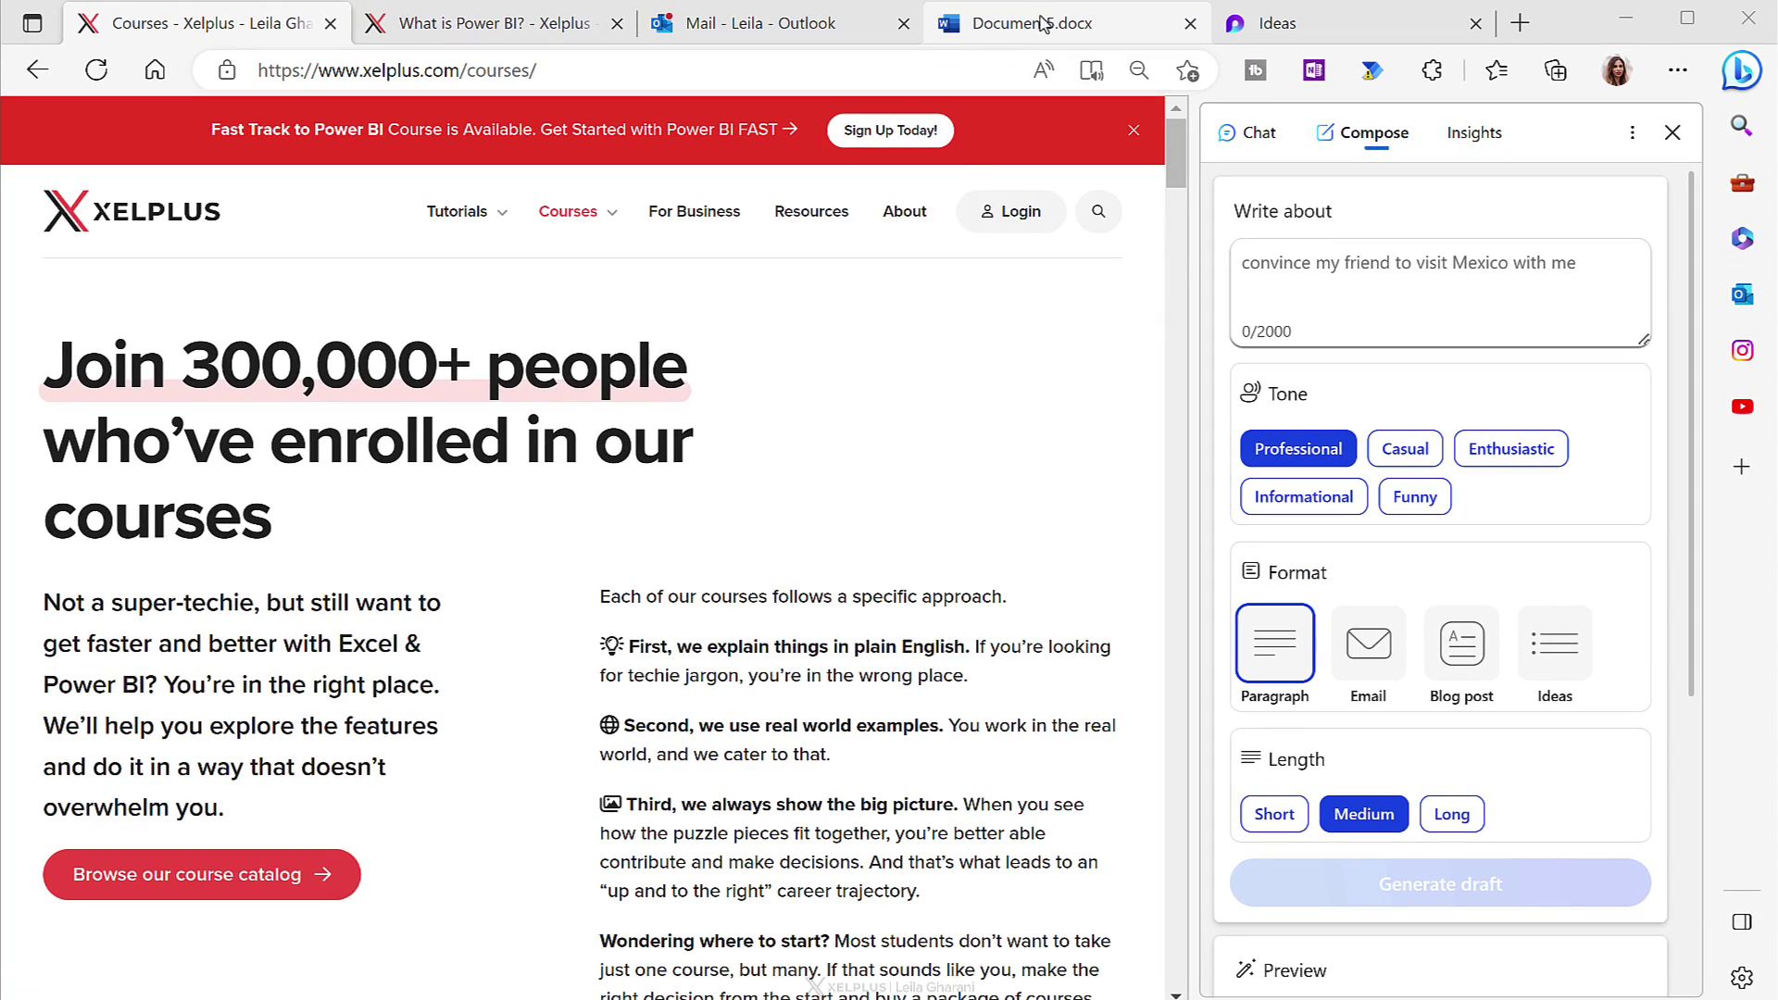
left_click(1043, 24)
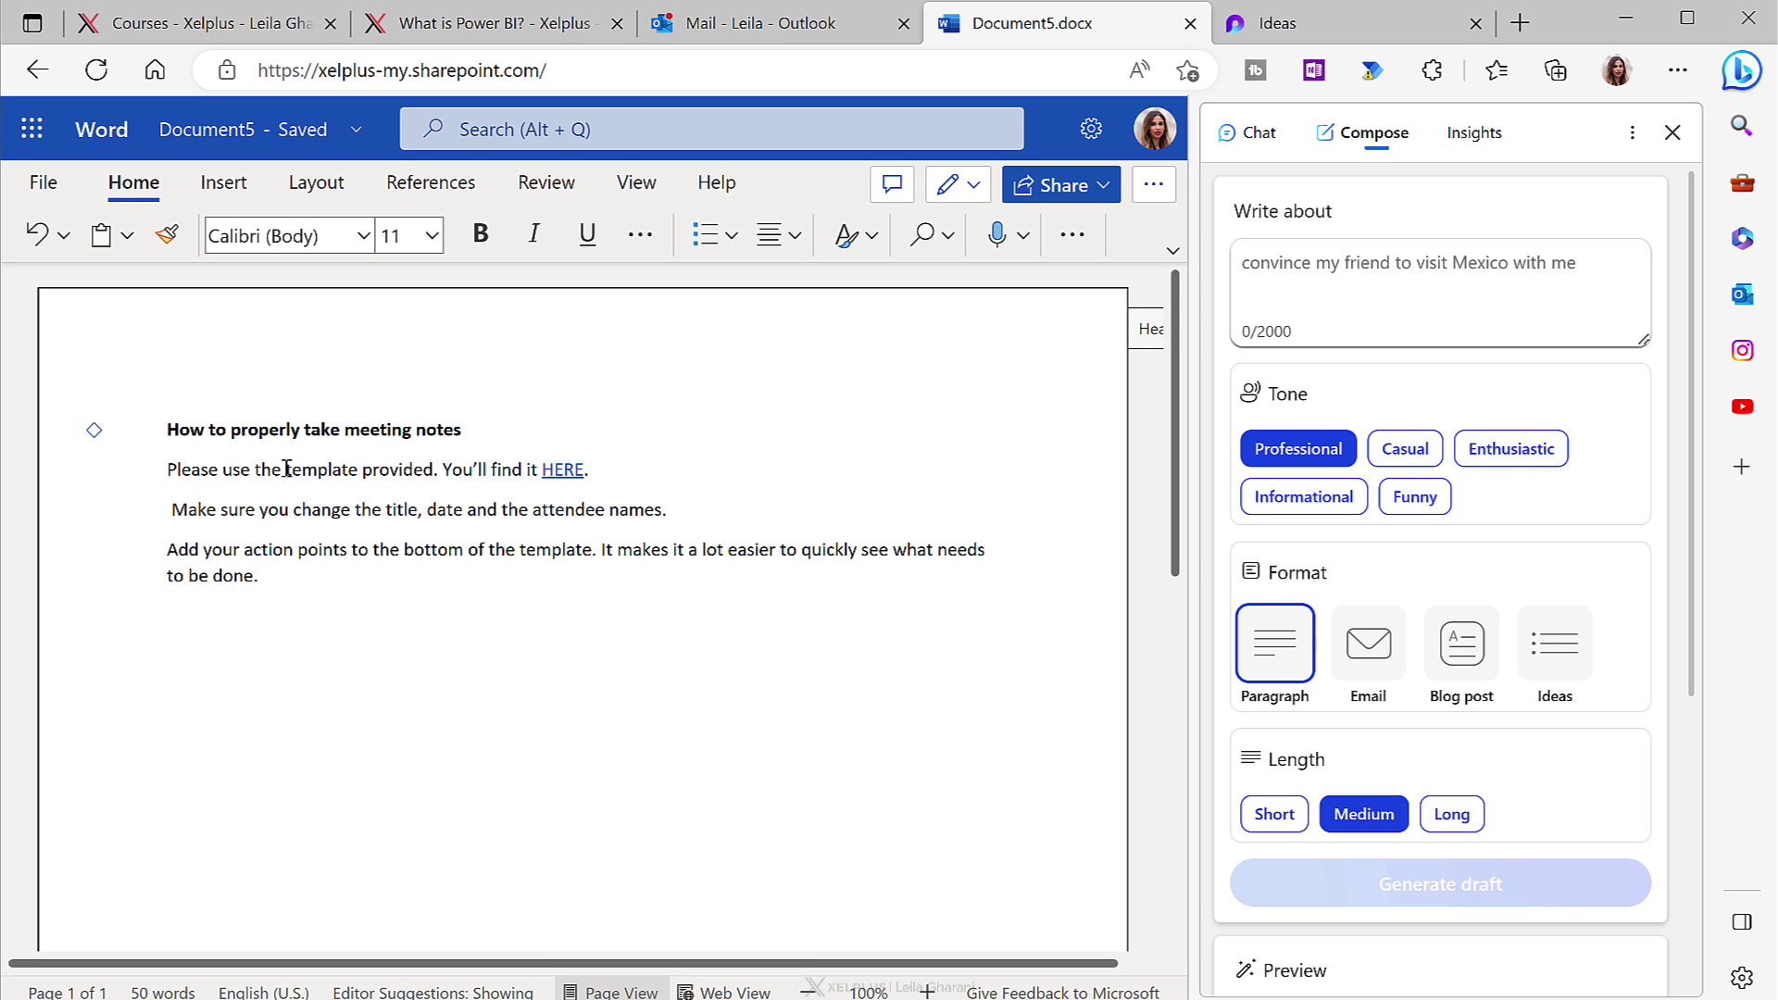
left_click(272, 589)
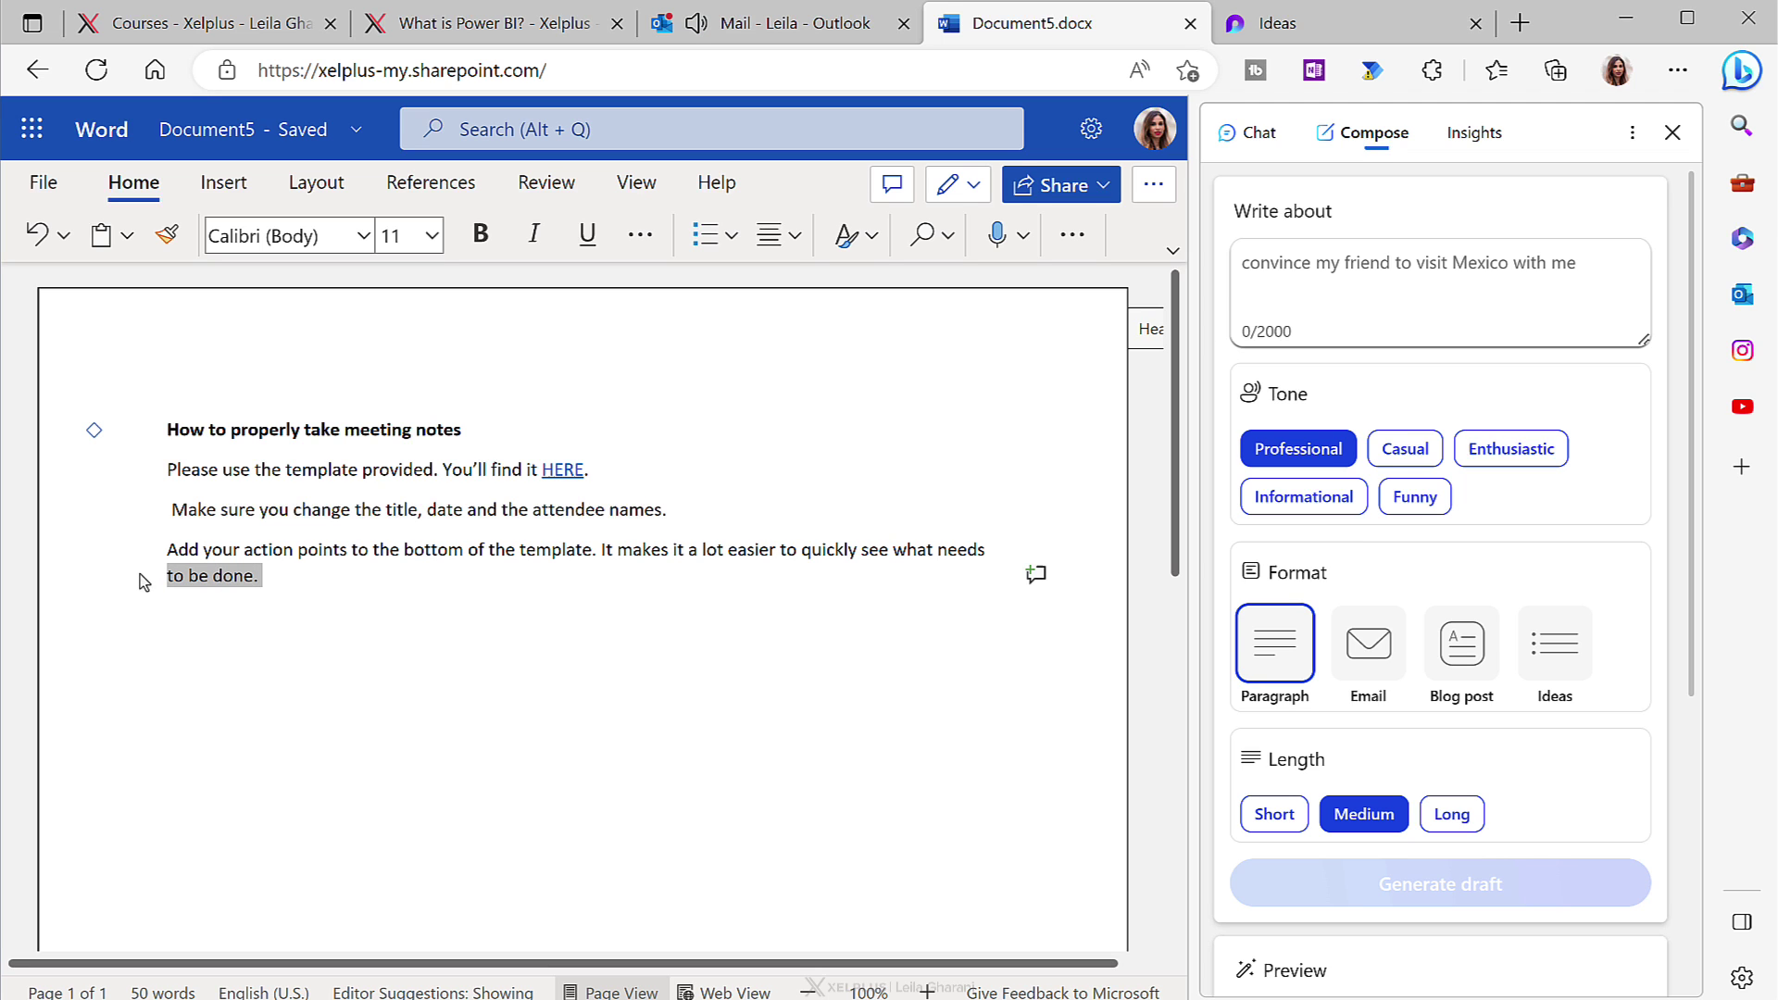
Copy the action-points paragraph into the Write about box after 'rephrase this:'.
left_click_drag(141, 575, 144, 561)
key("ctrl+c")
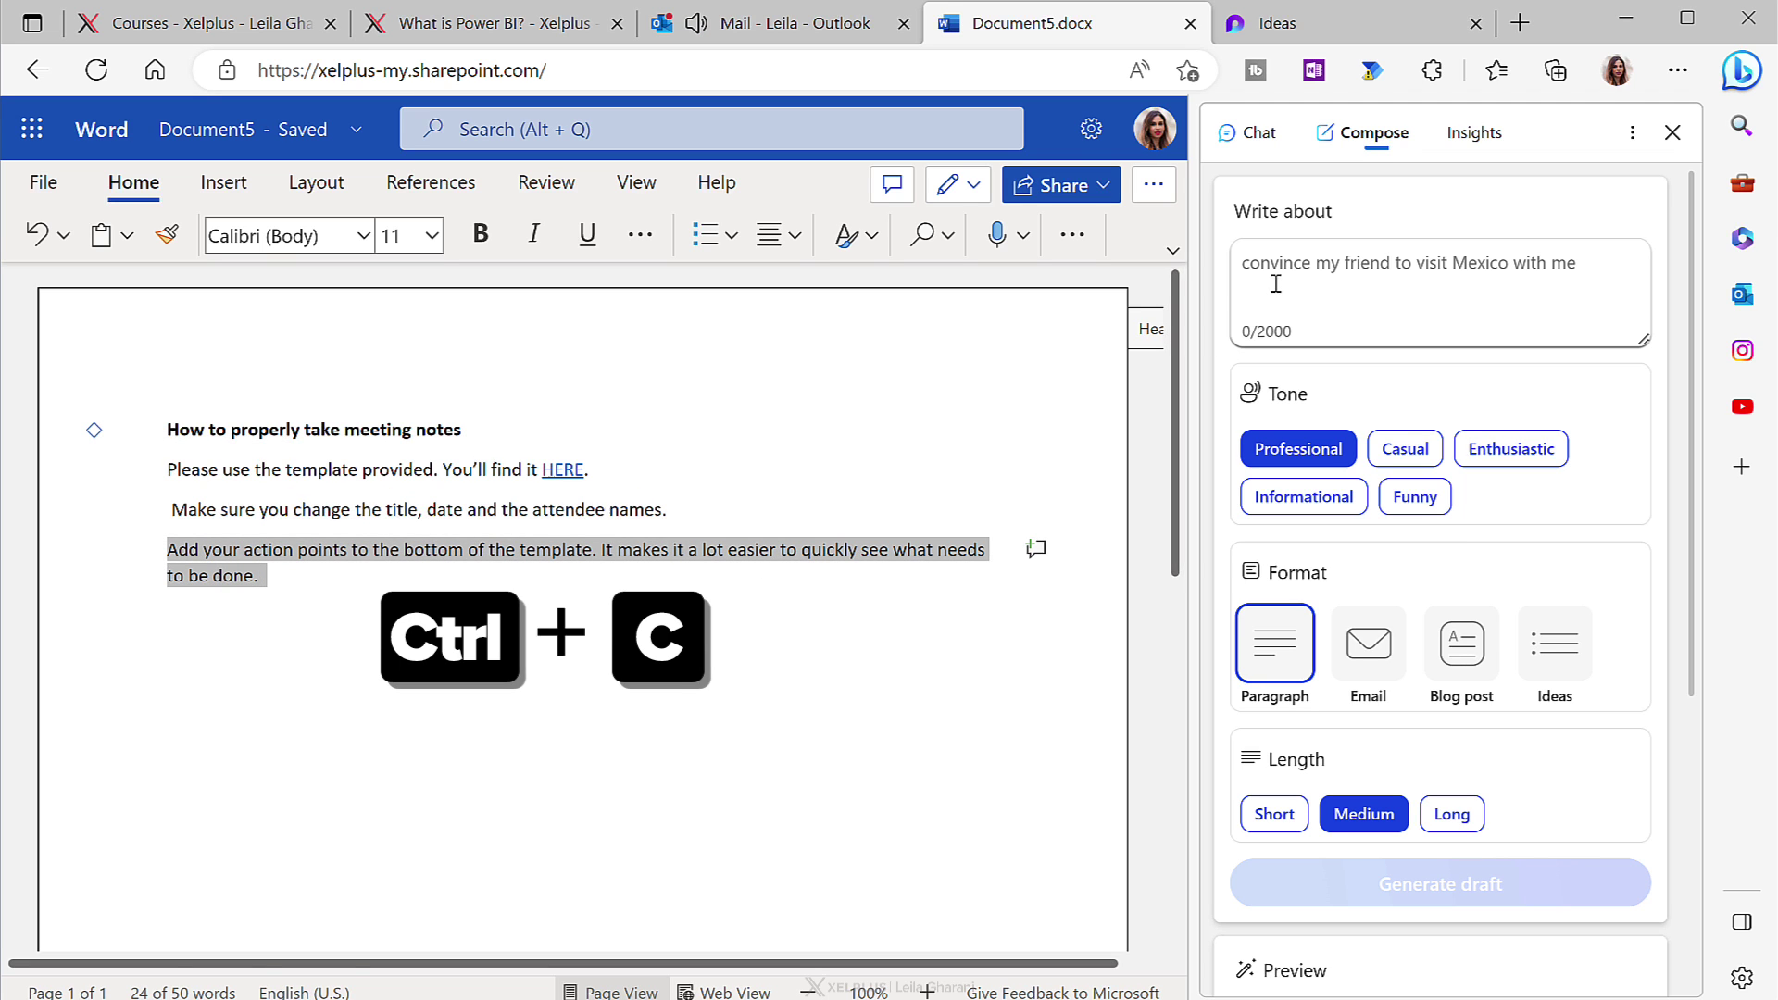
left_click(1275, 284)
type("rephrase ")
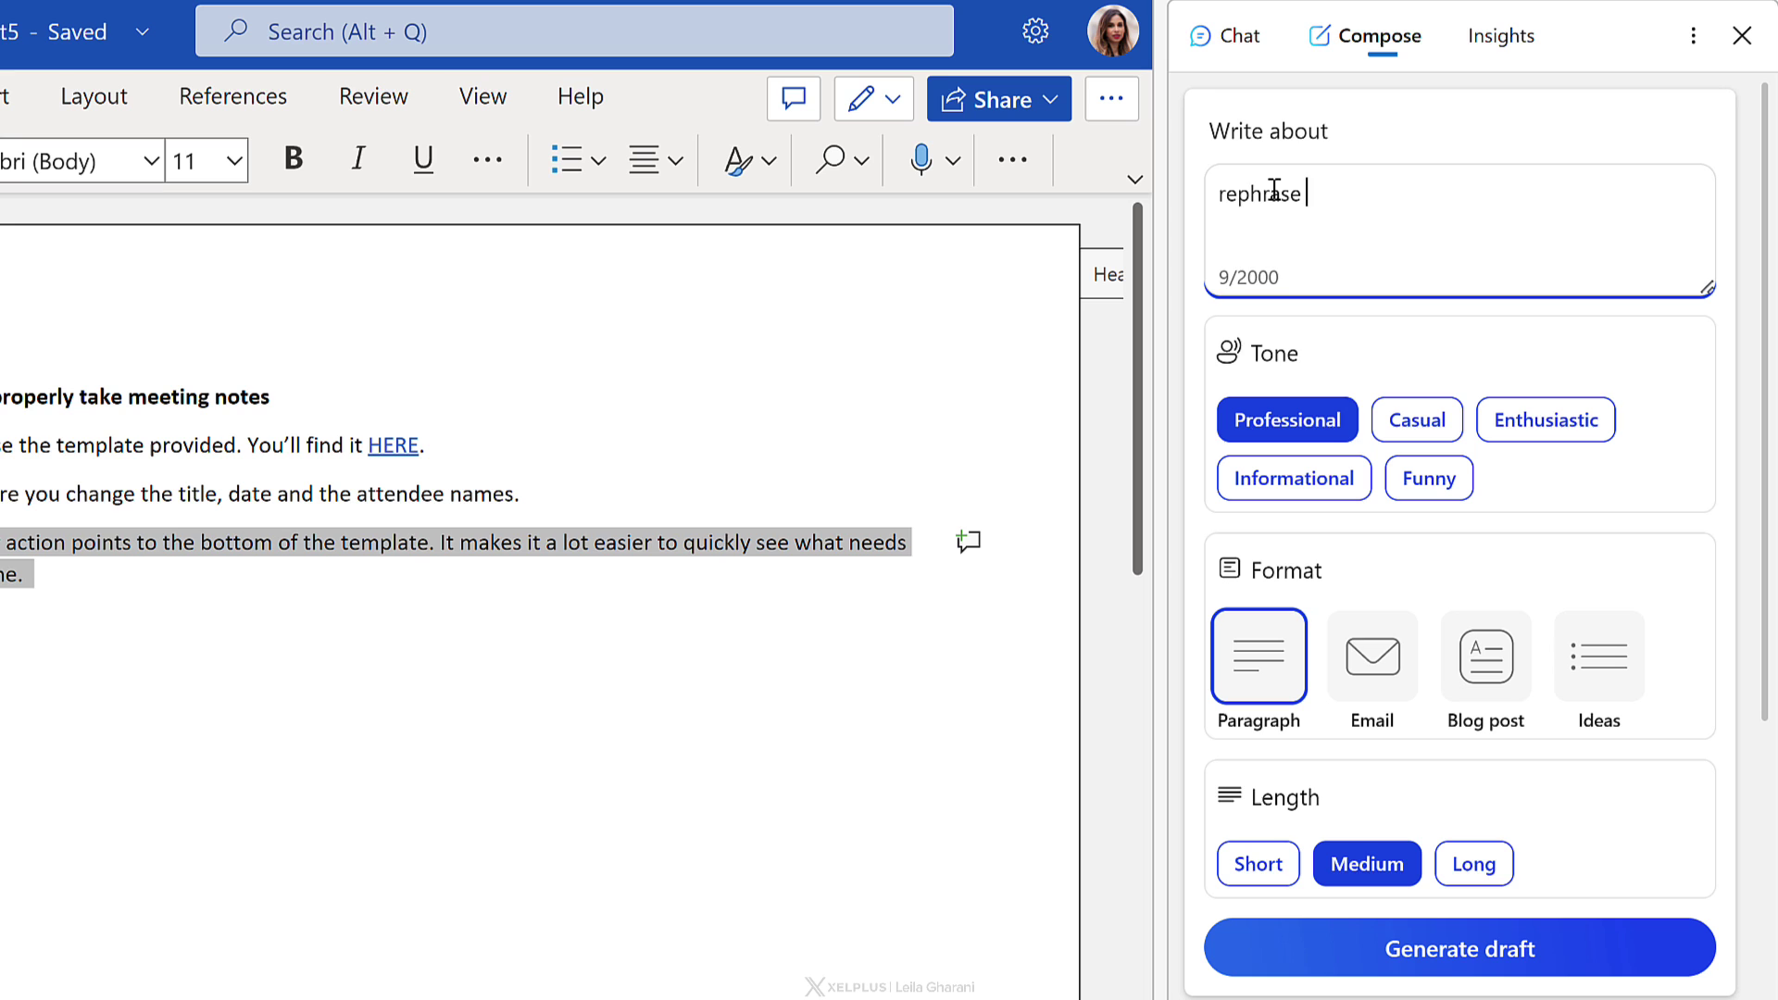
type("this:")
key("ctrl+v")
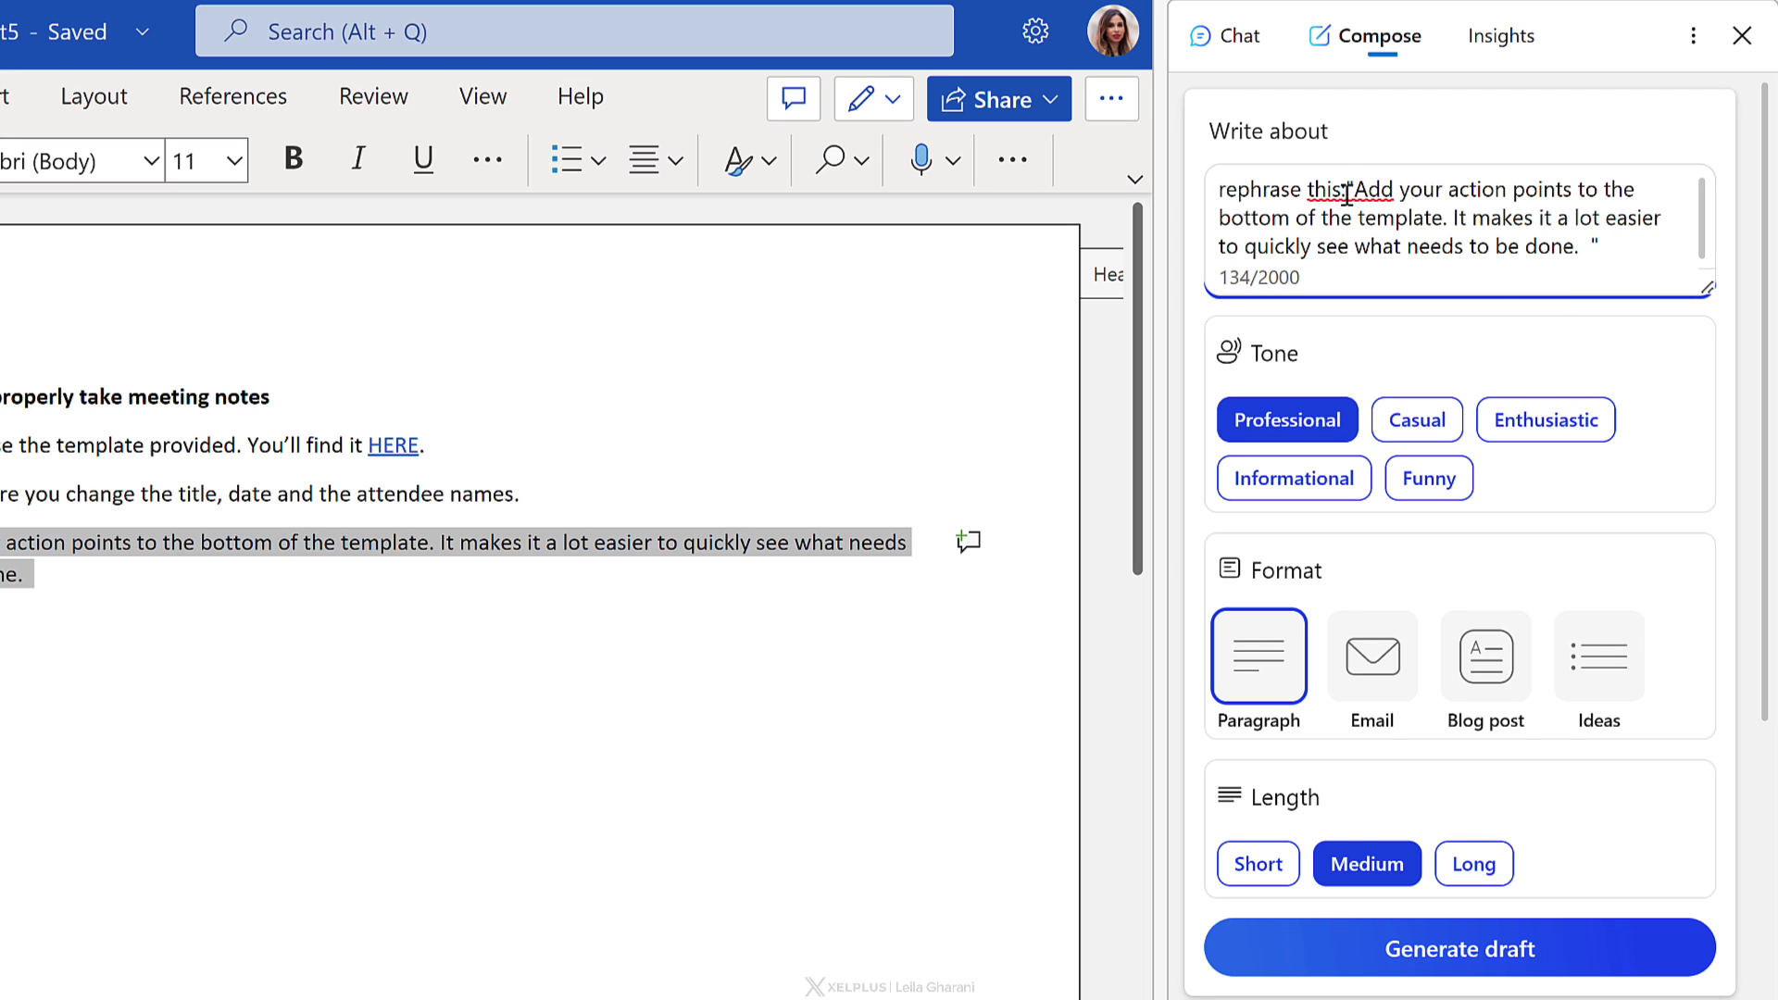
left_click(1348, 191)
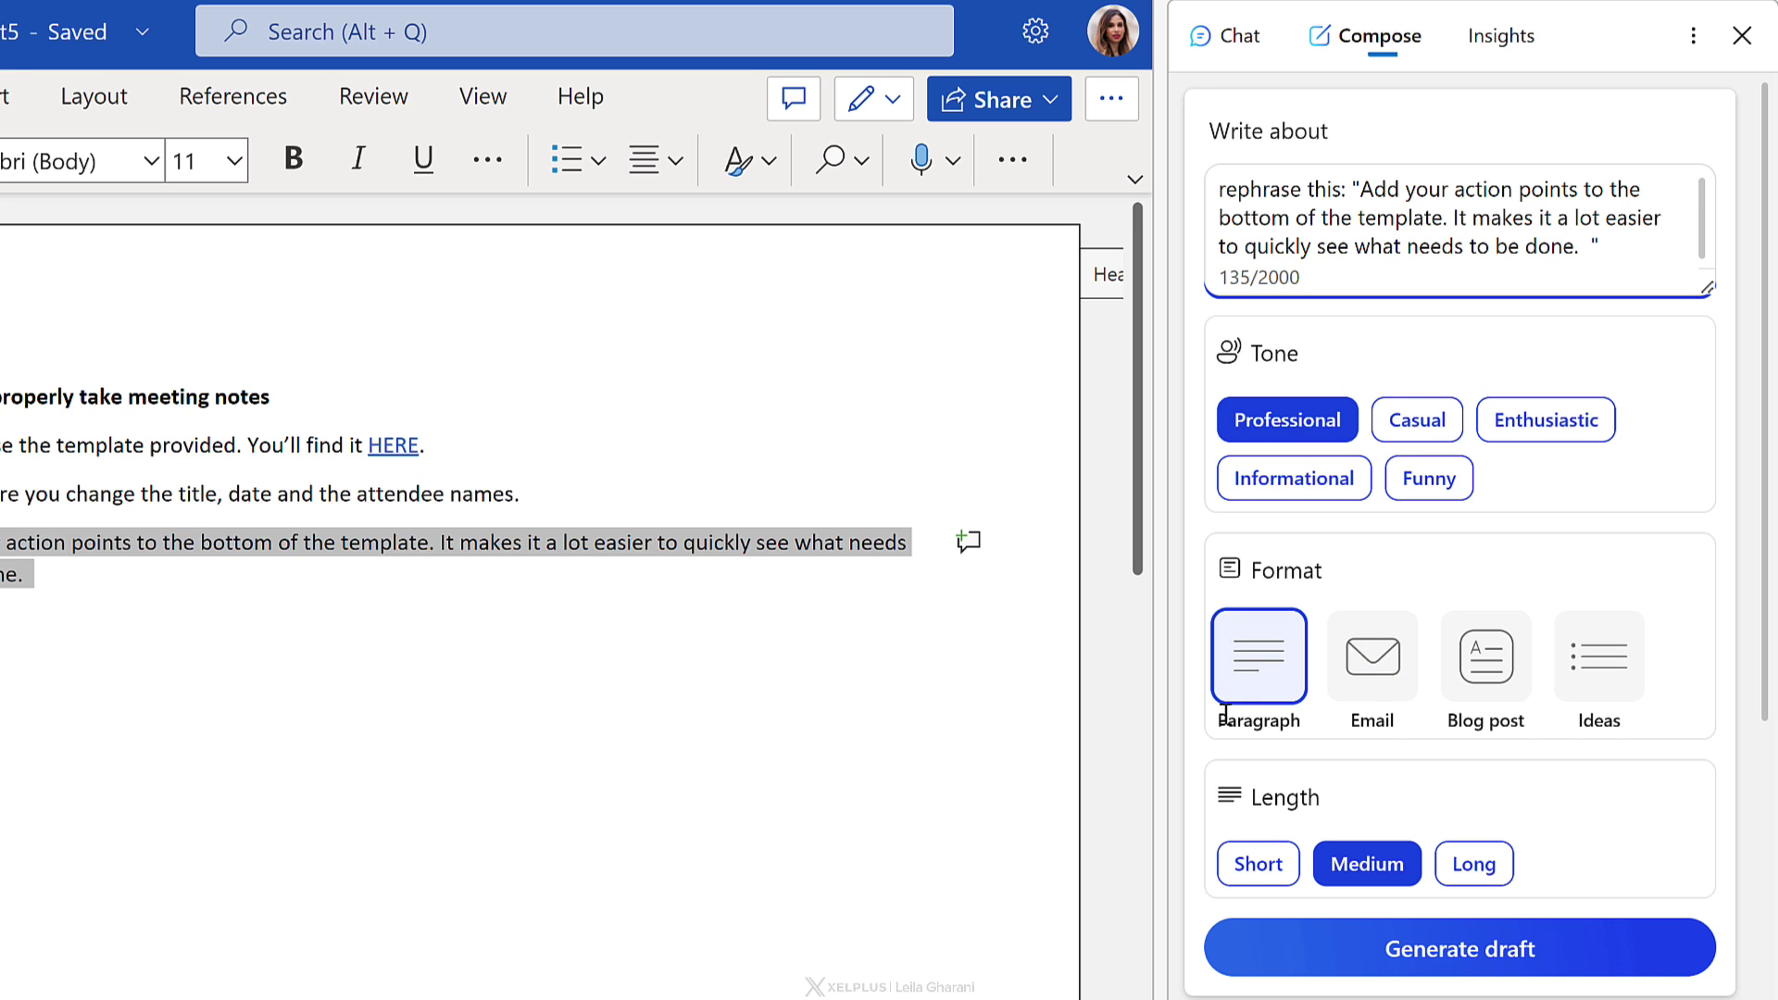
scroll(1241, 718, "down", 2)
scroll(1241, 716, "down", 2)
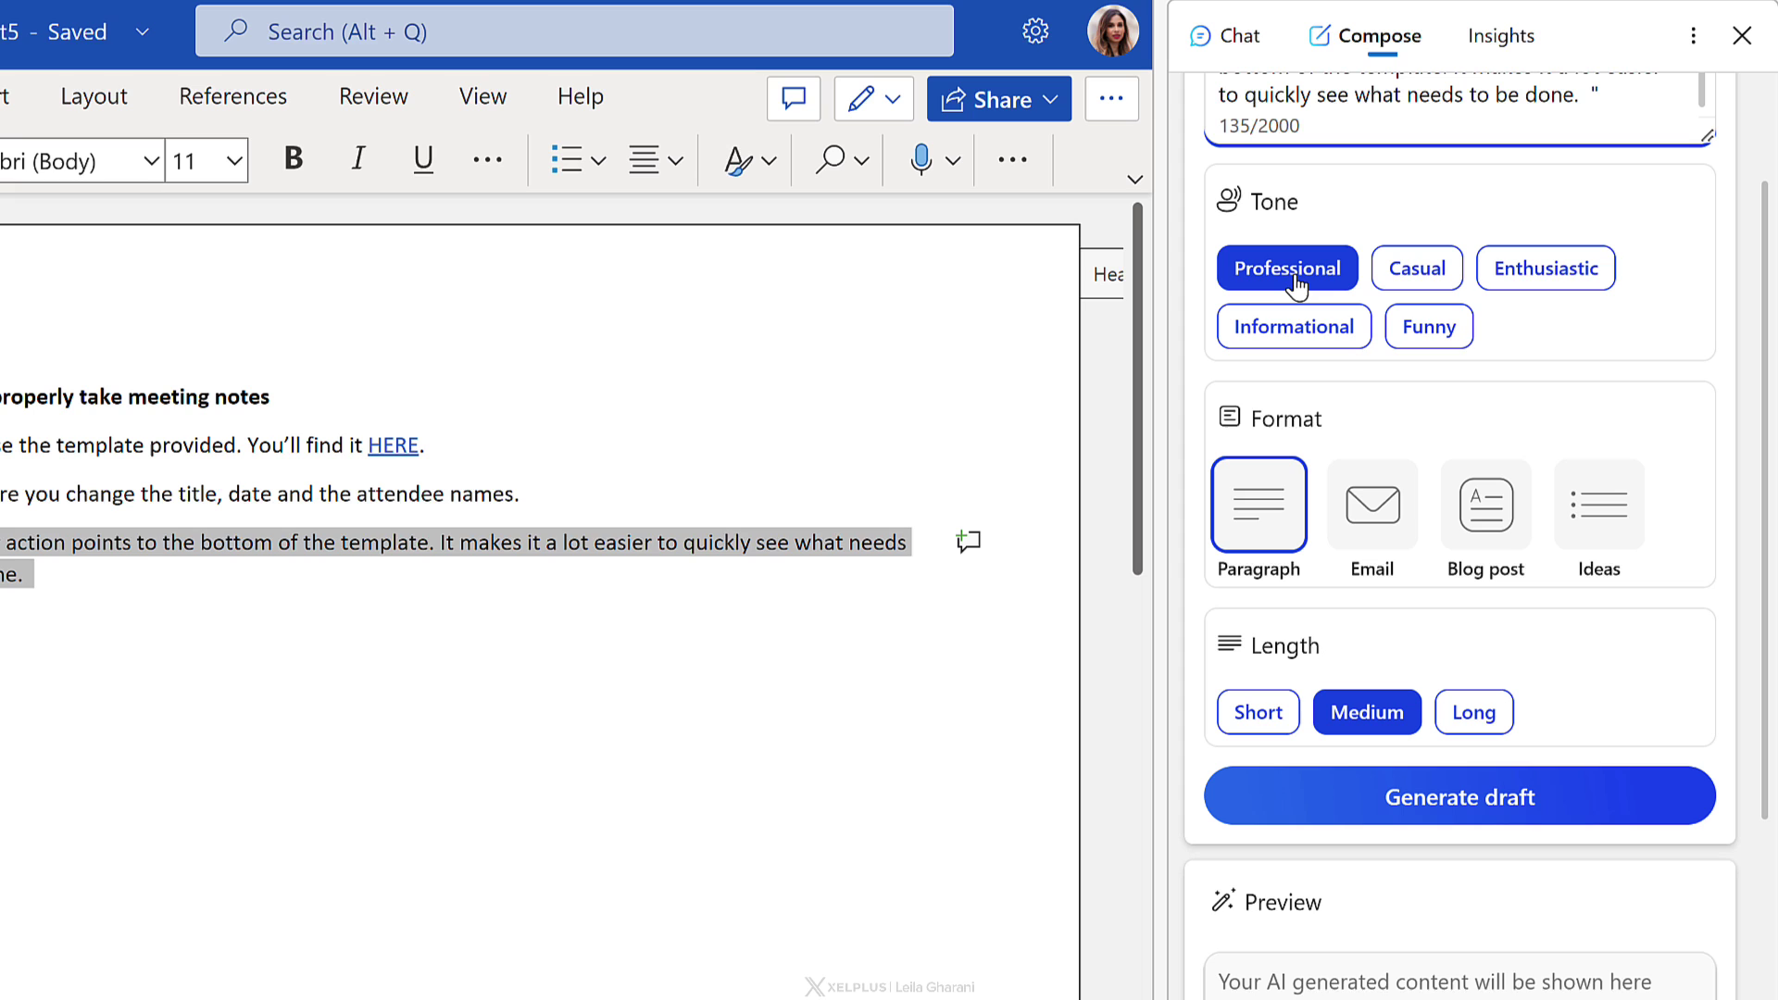
Generate a rephrased draft, then switch to Casual tone and regenerate it.
left_click(1499, 809)
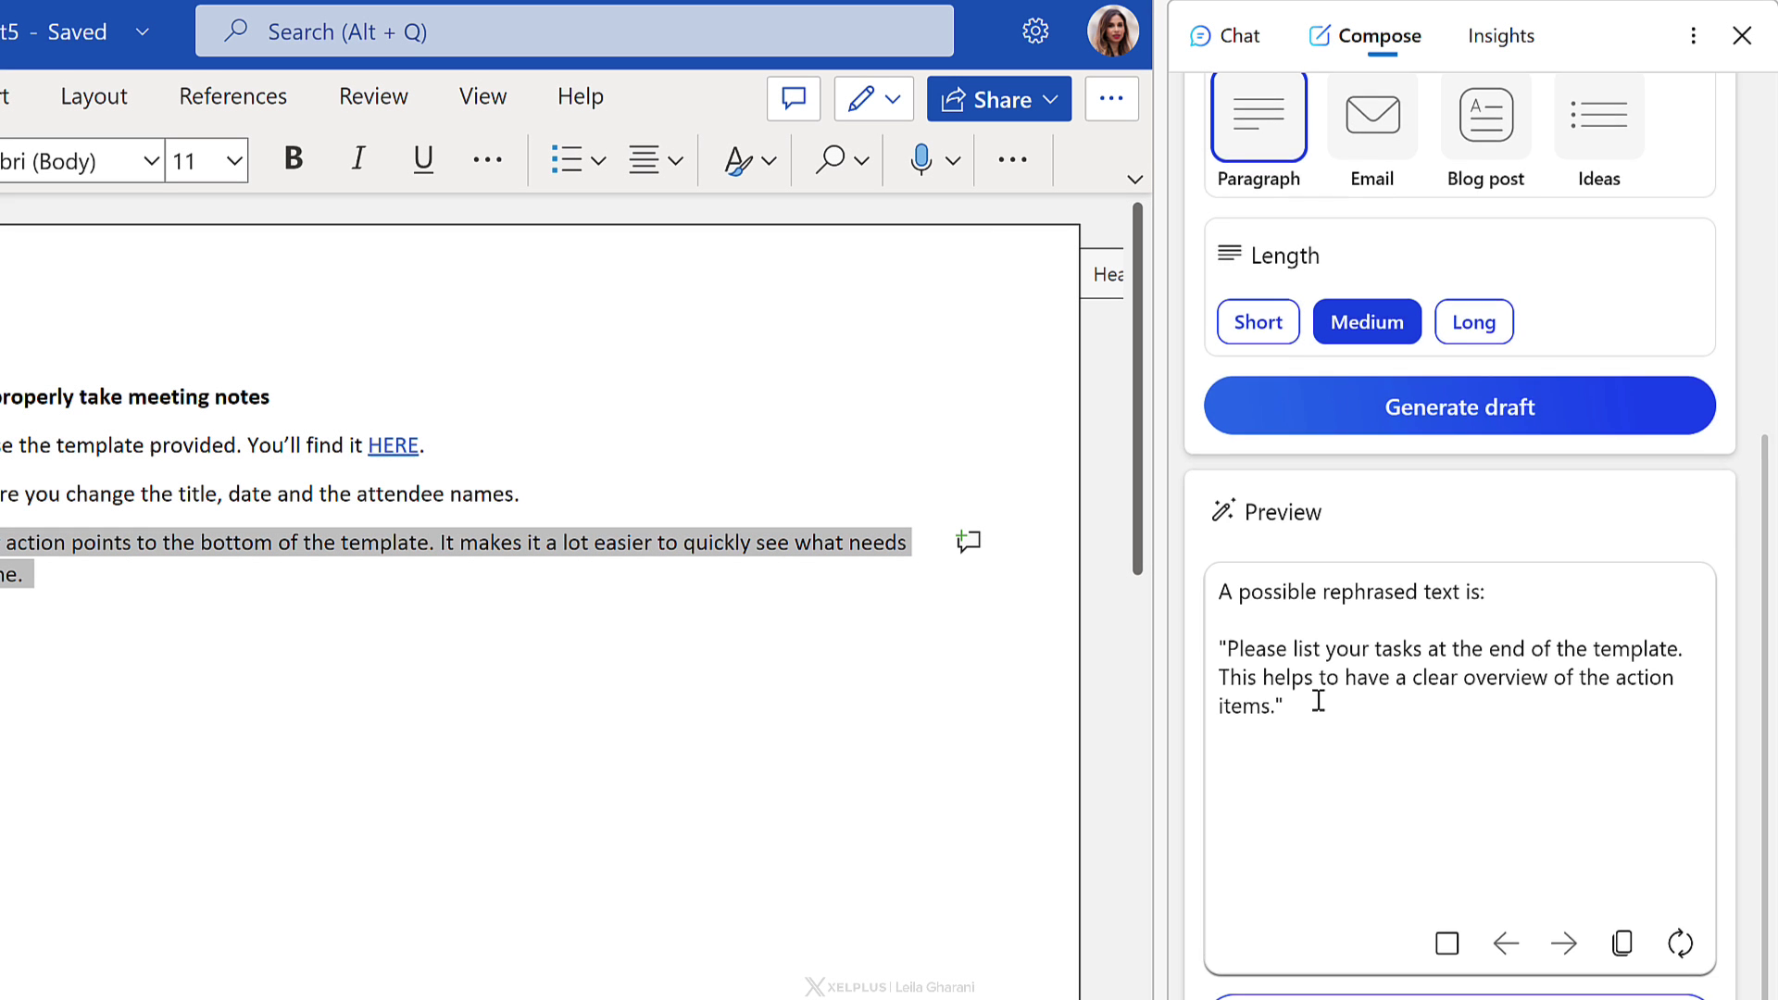
scroll(1319, 701, "up", 3)
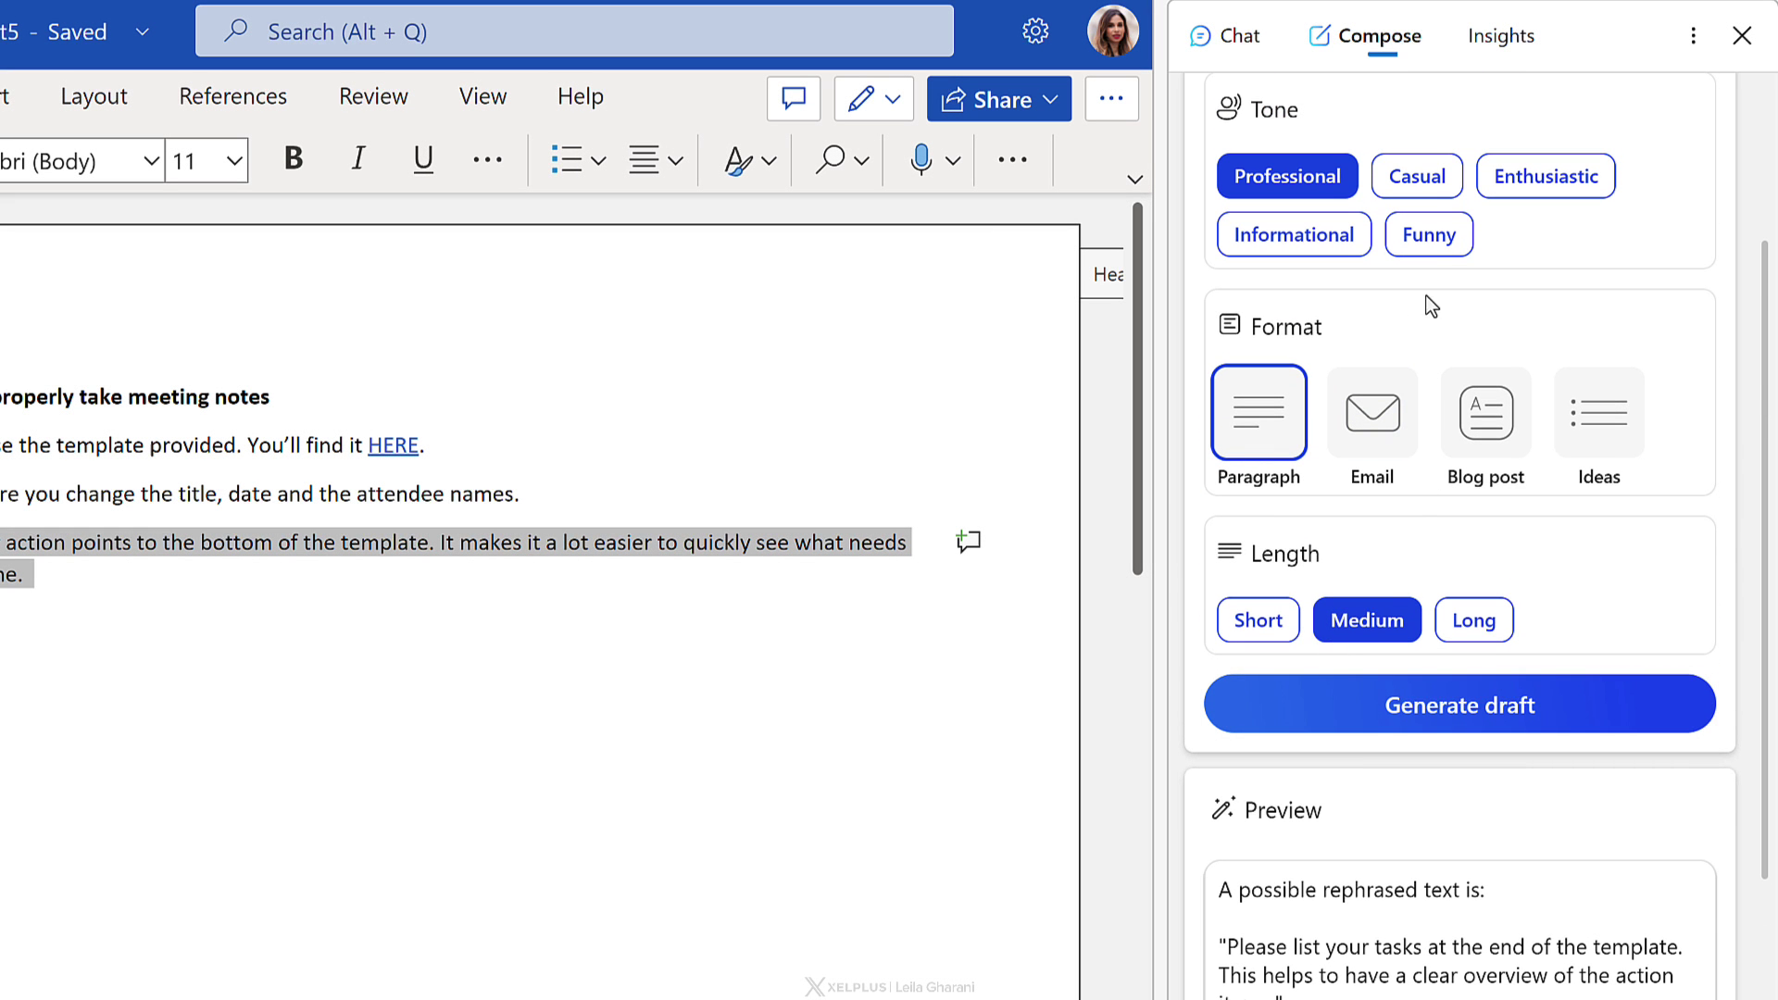
left_click(1406, 176)
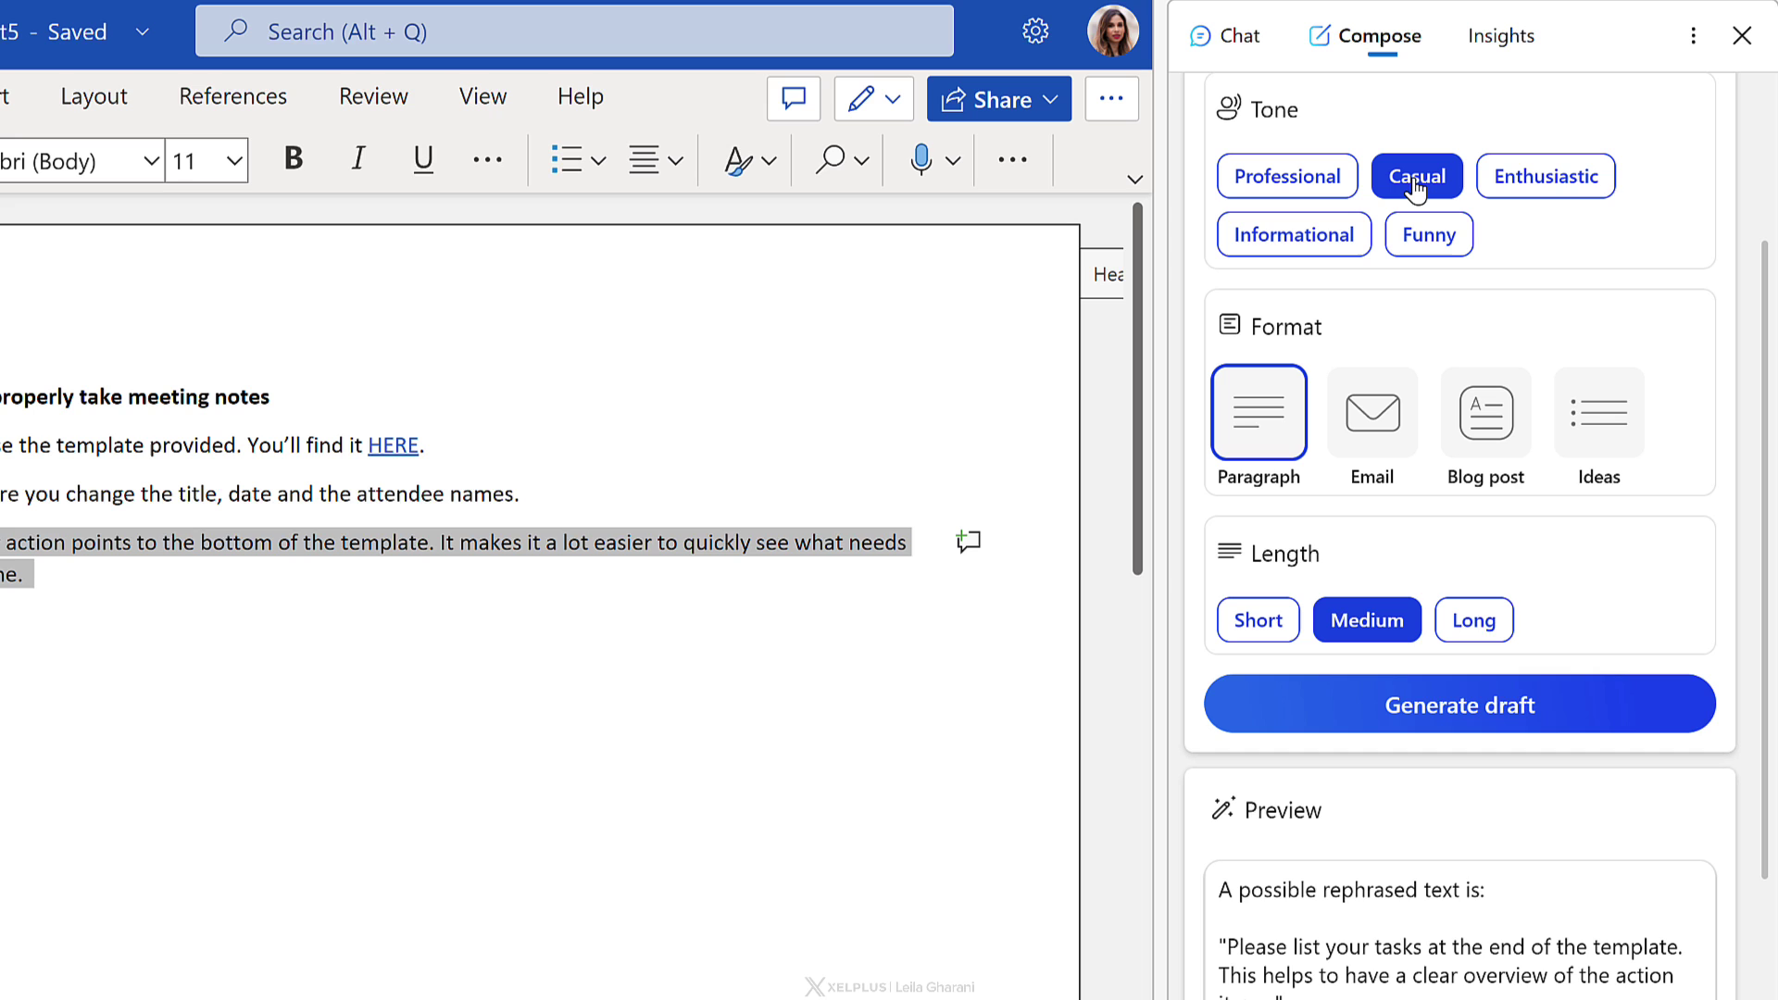
left_click(1520, 704)
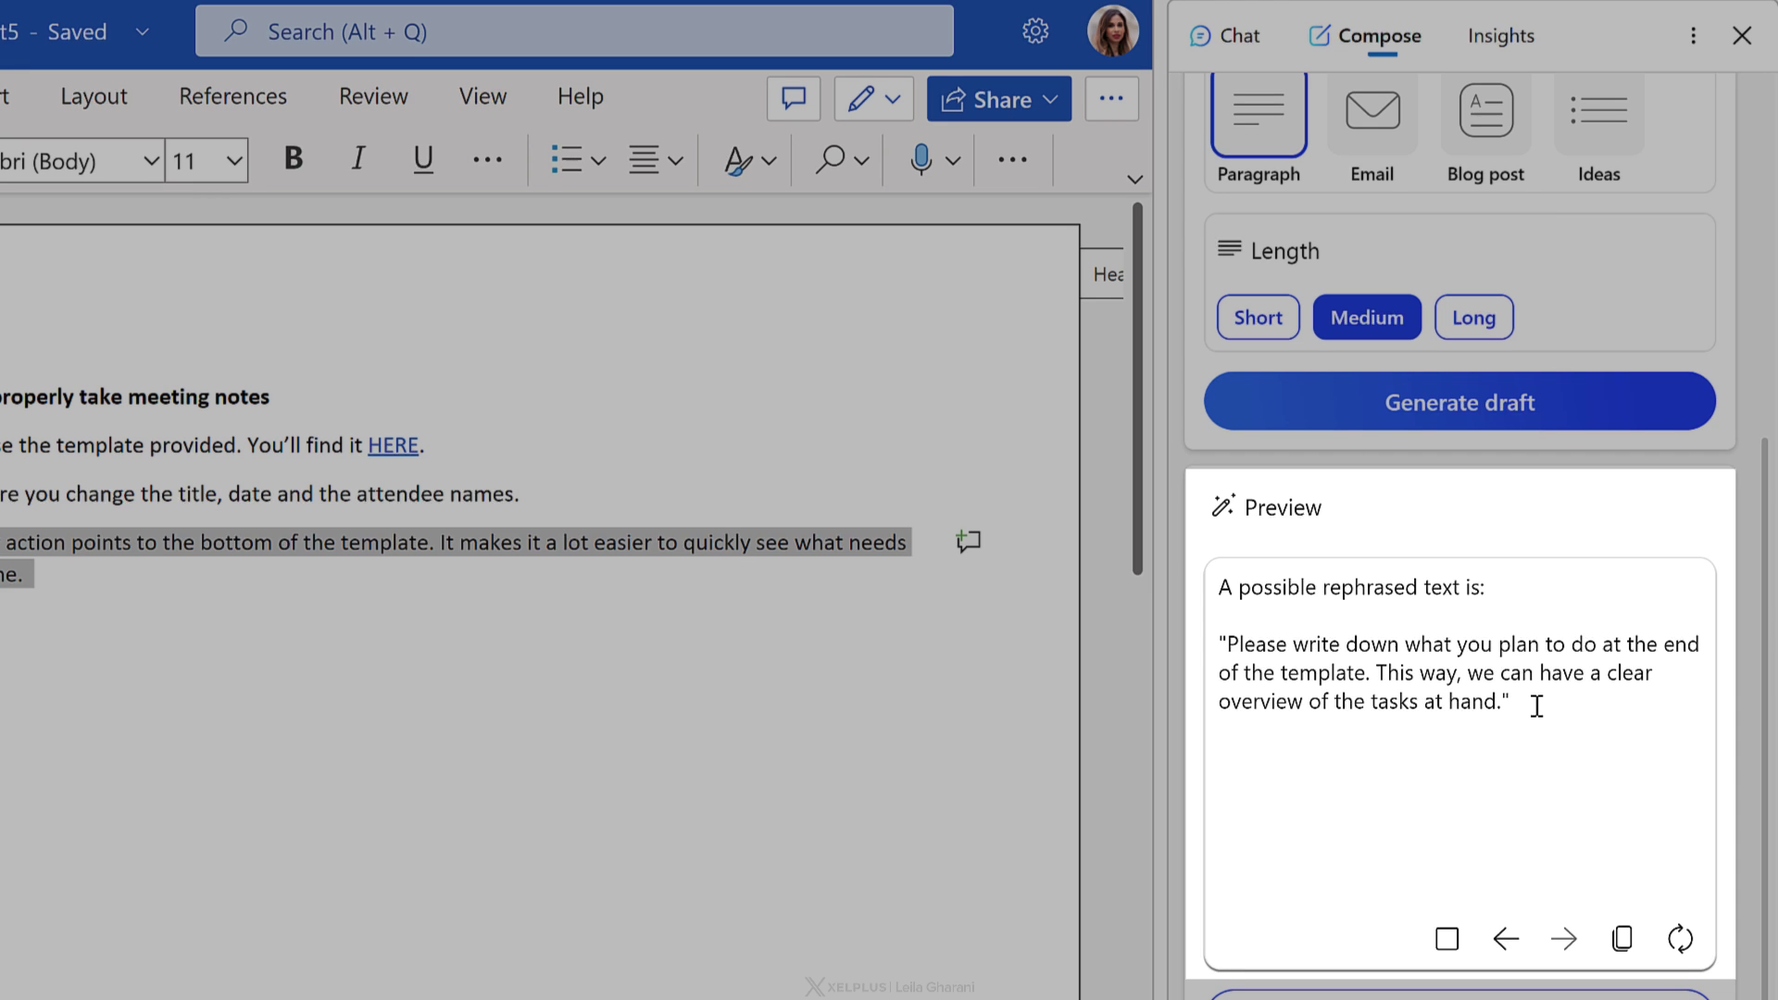
scroll(1530, 703, "up", 5)
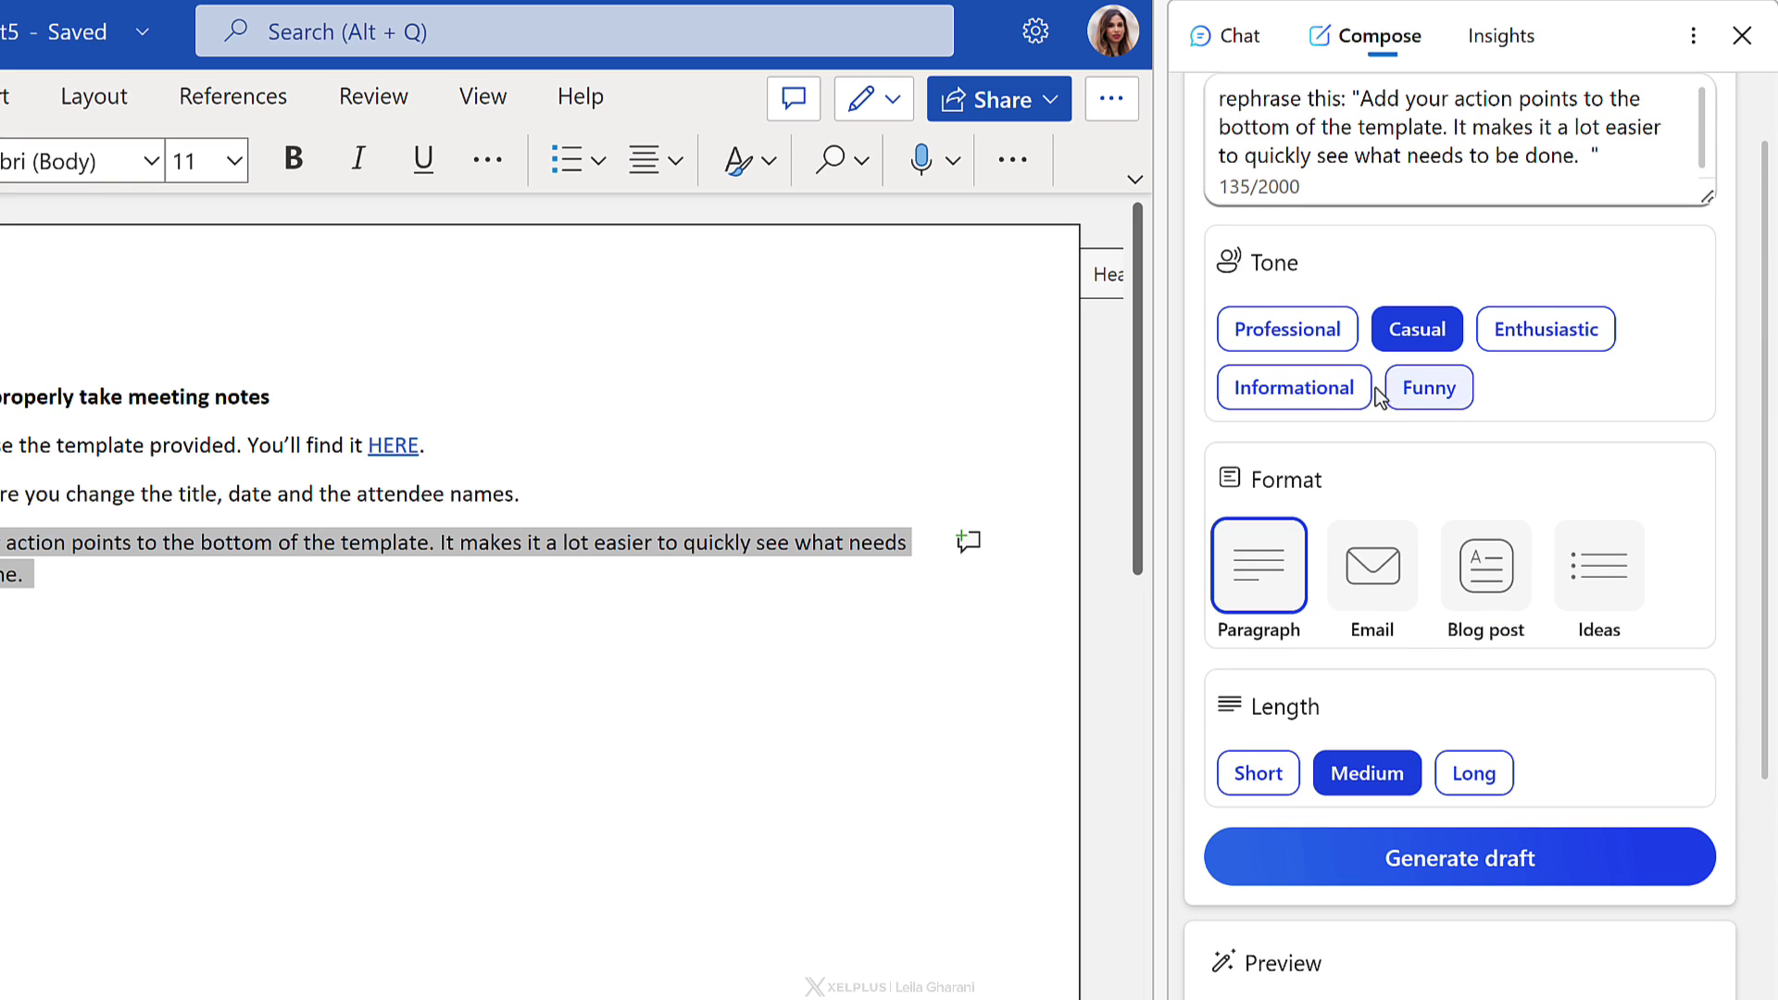
Generate an Informational-tone rephrasing and copy the quoted sentence from the preview.
left_click(1316, 389)
left_click(1454, 854)
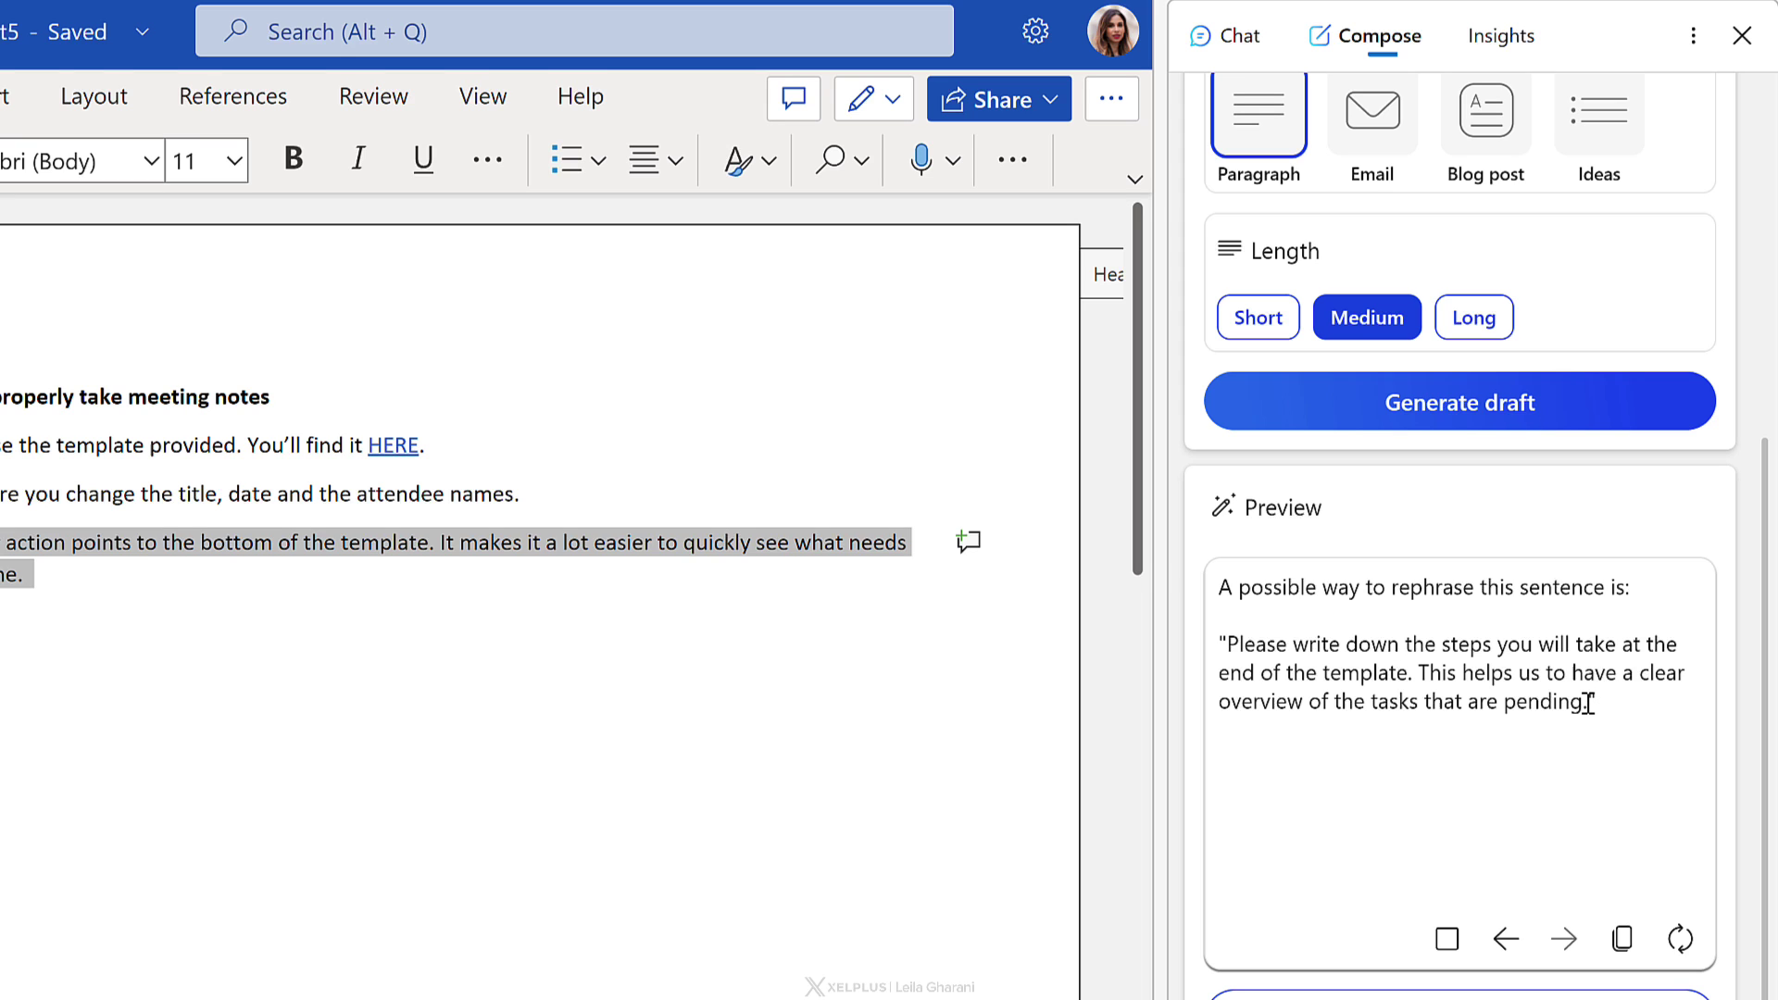
left_click_drag(1585, 703, 1229, 652)
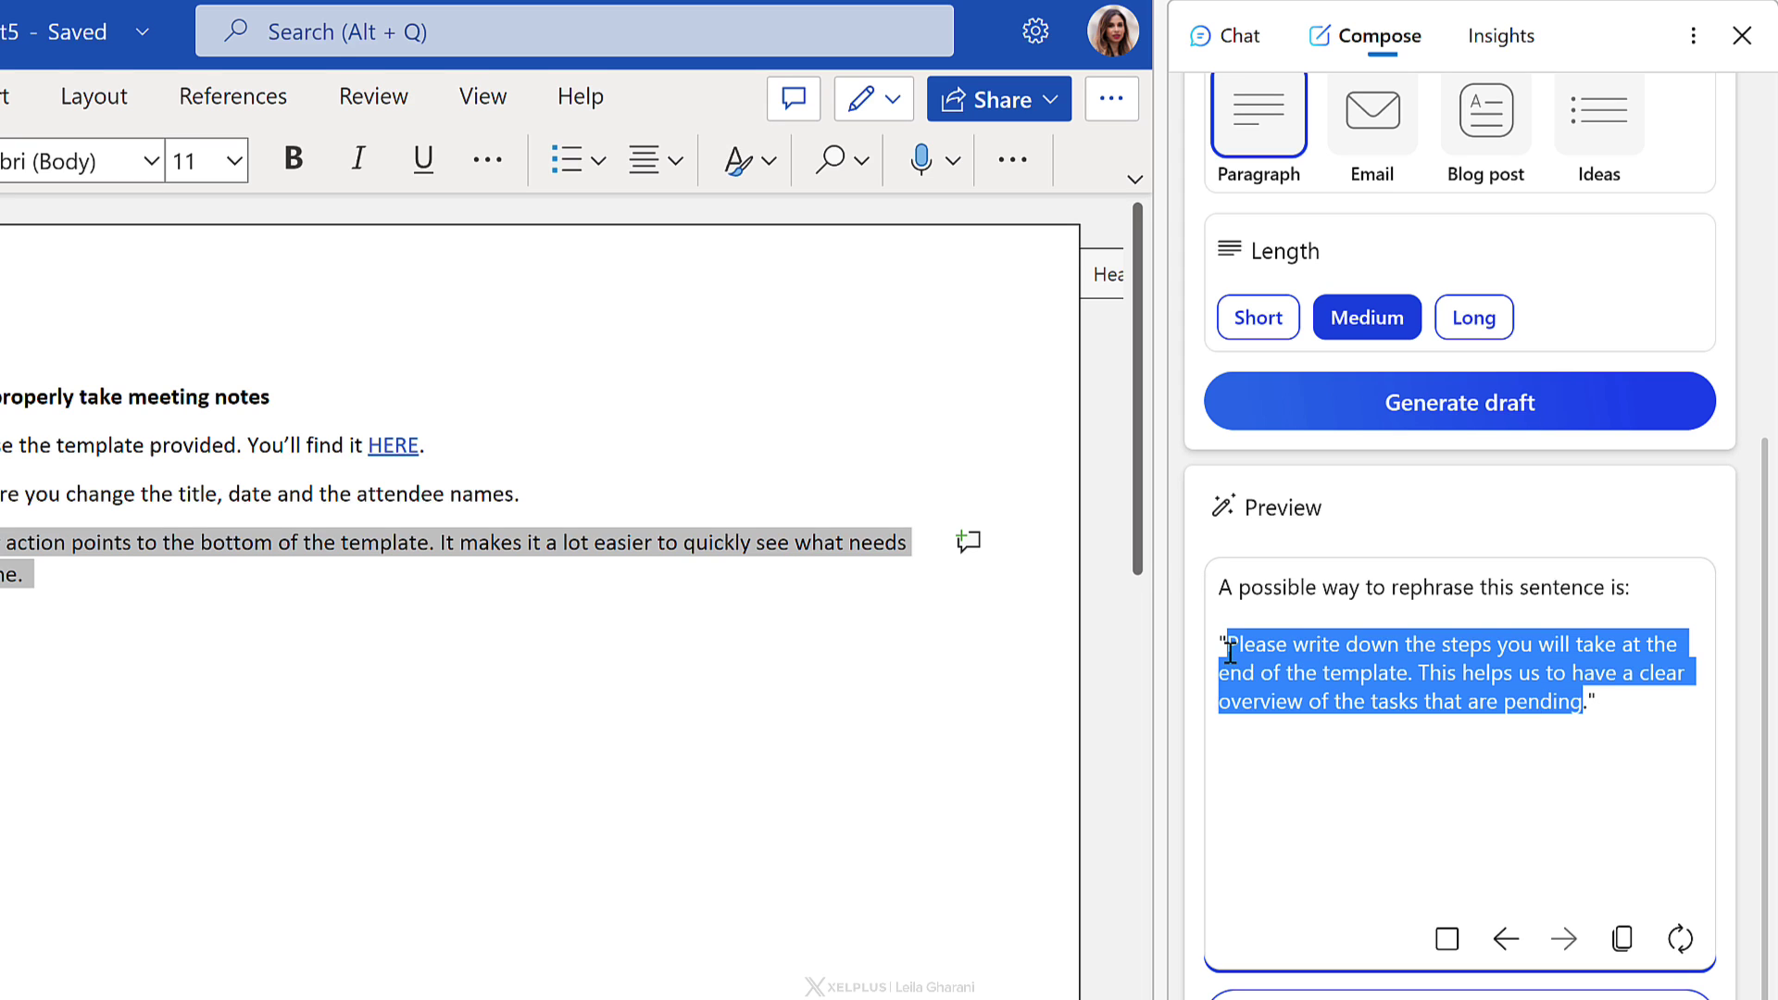
left_click(1621, 938)
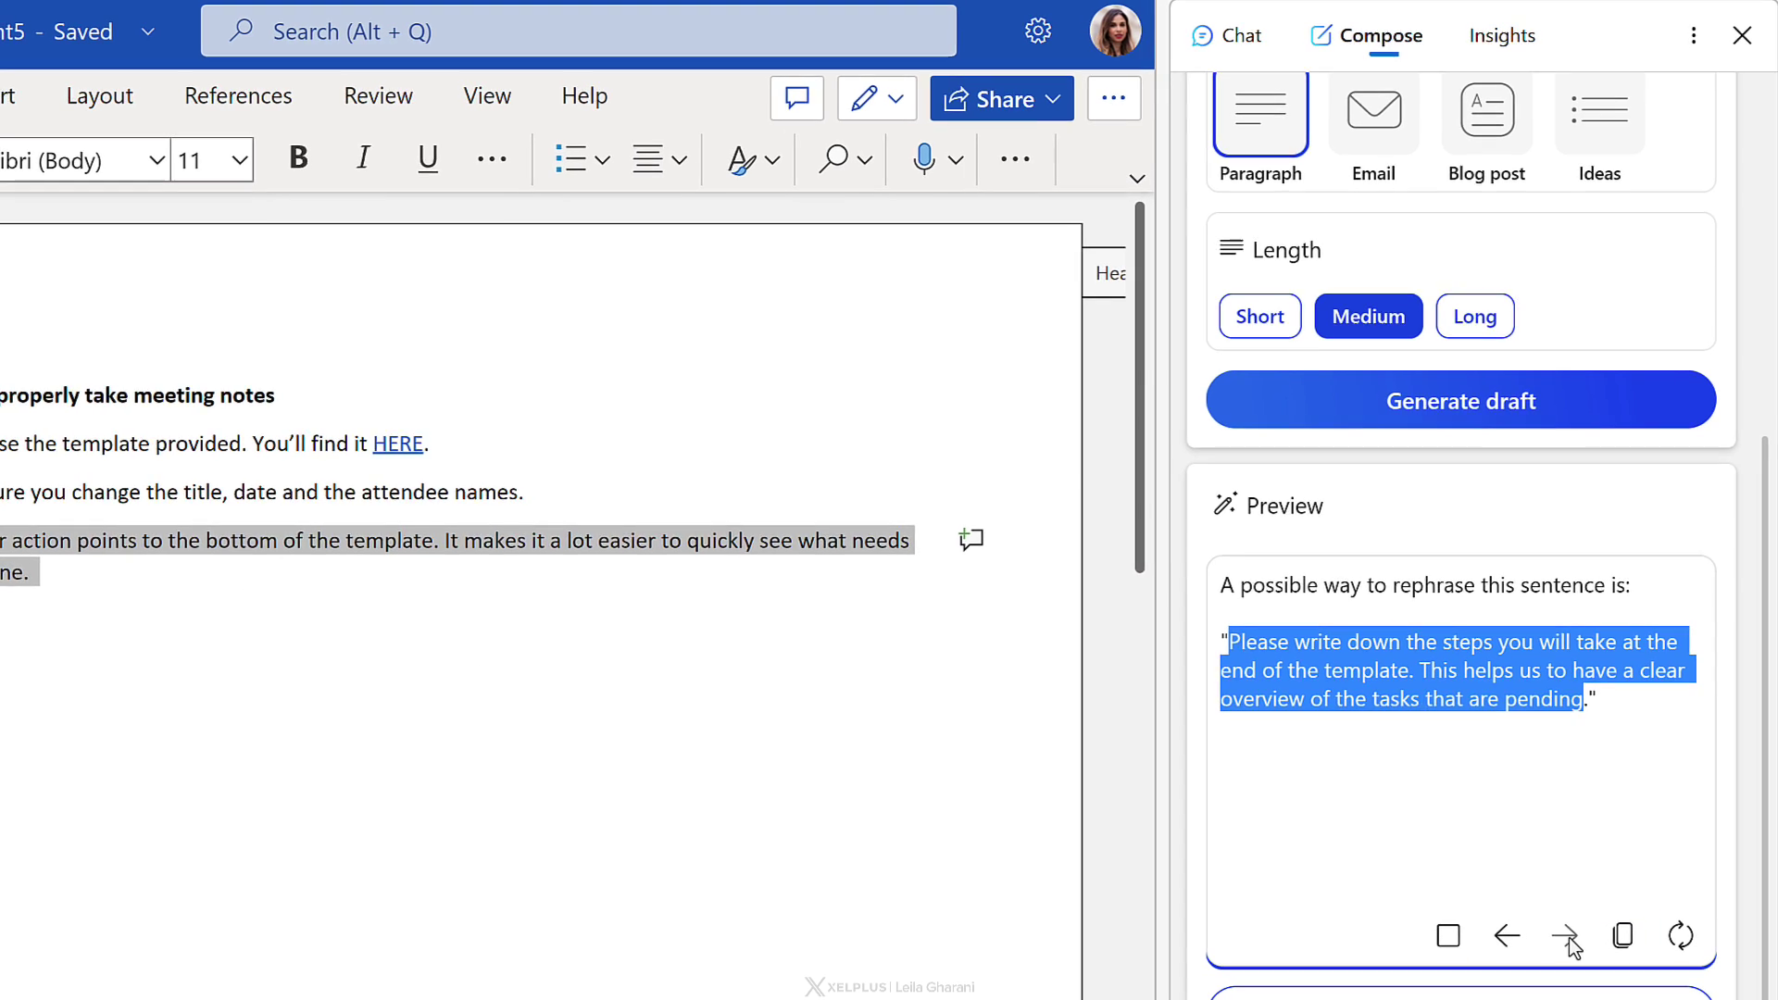
Delete the intro line and quotation marks, then add the sentence over the document paragraph.
left_click(1607, 704)
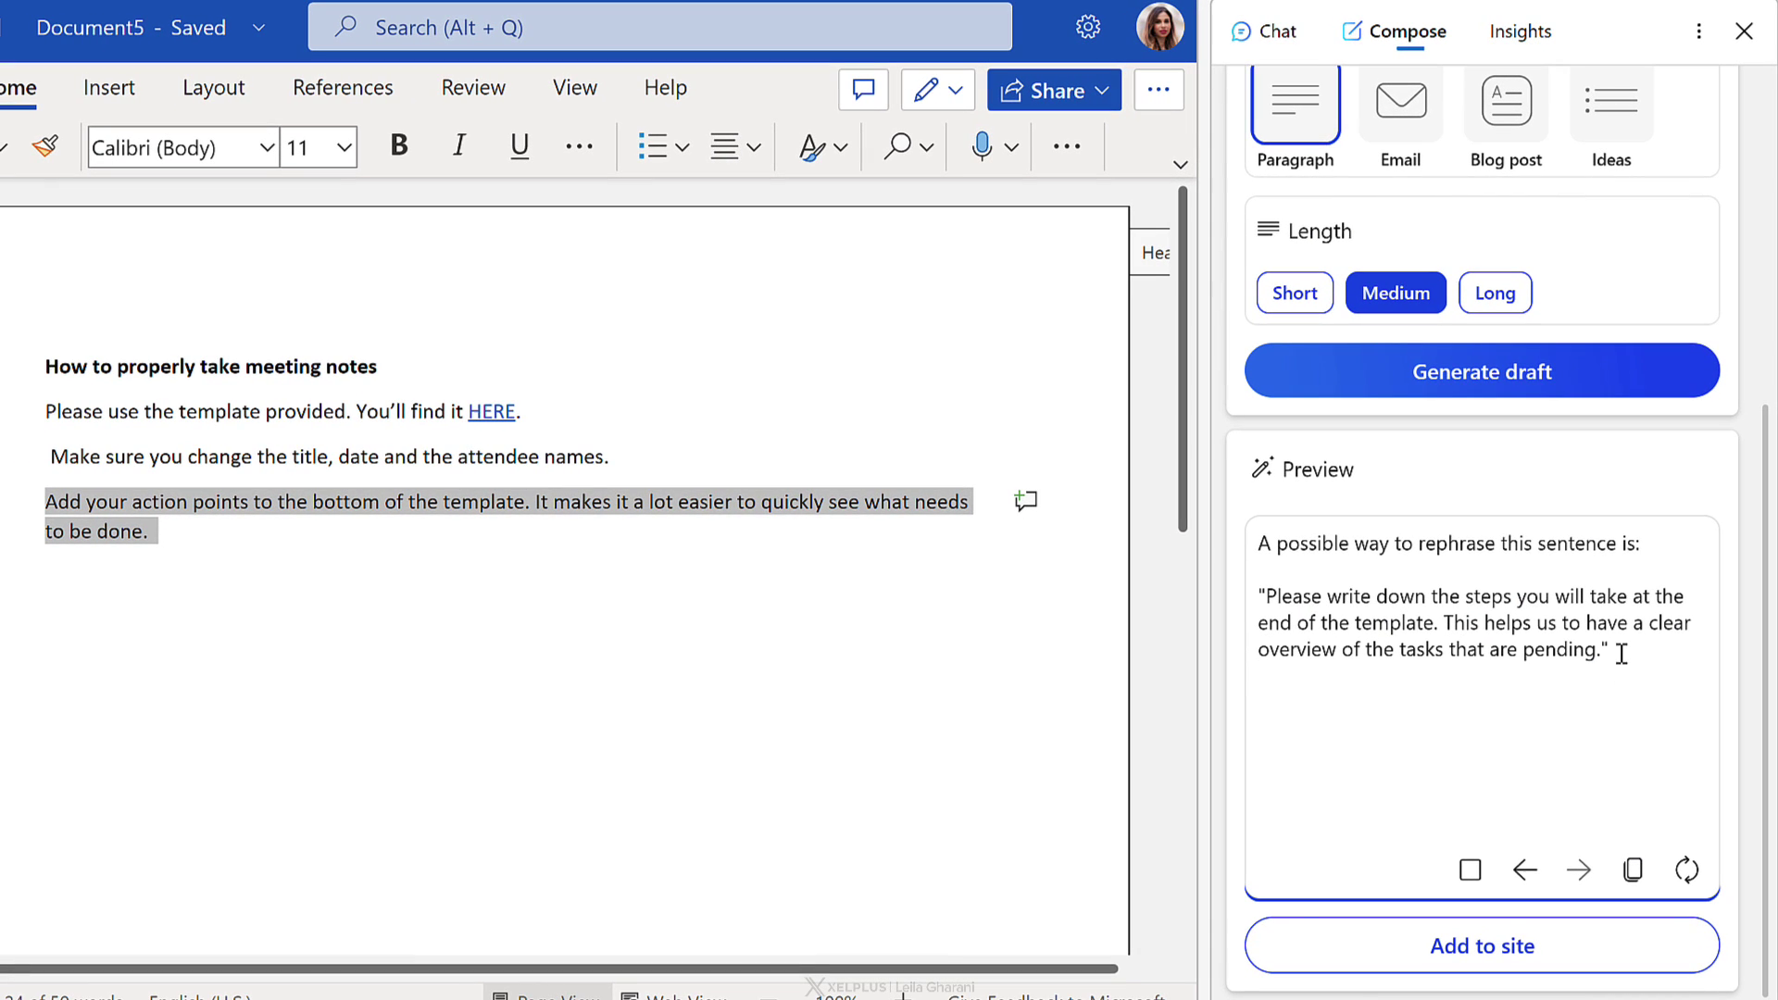
key("BackSpace")
left_click_drag(1267, 594, 1254, 544)
key("BackSpace")
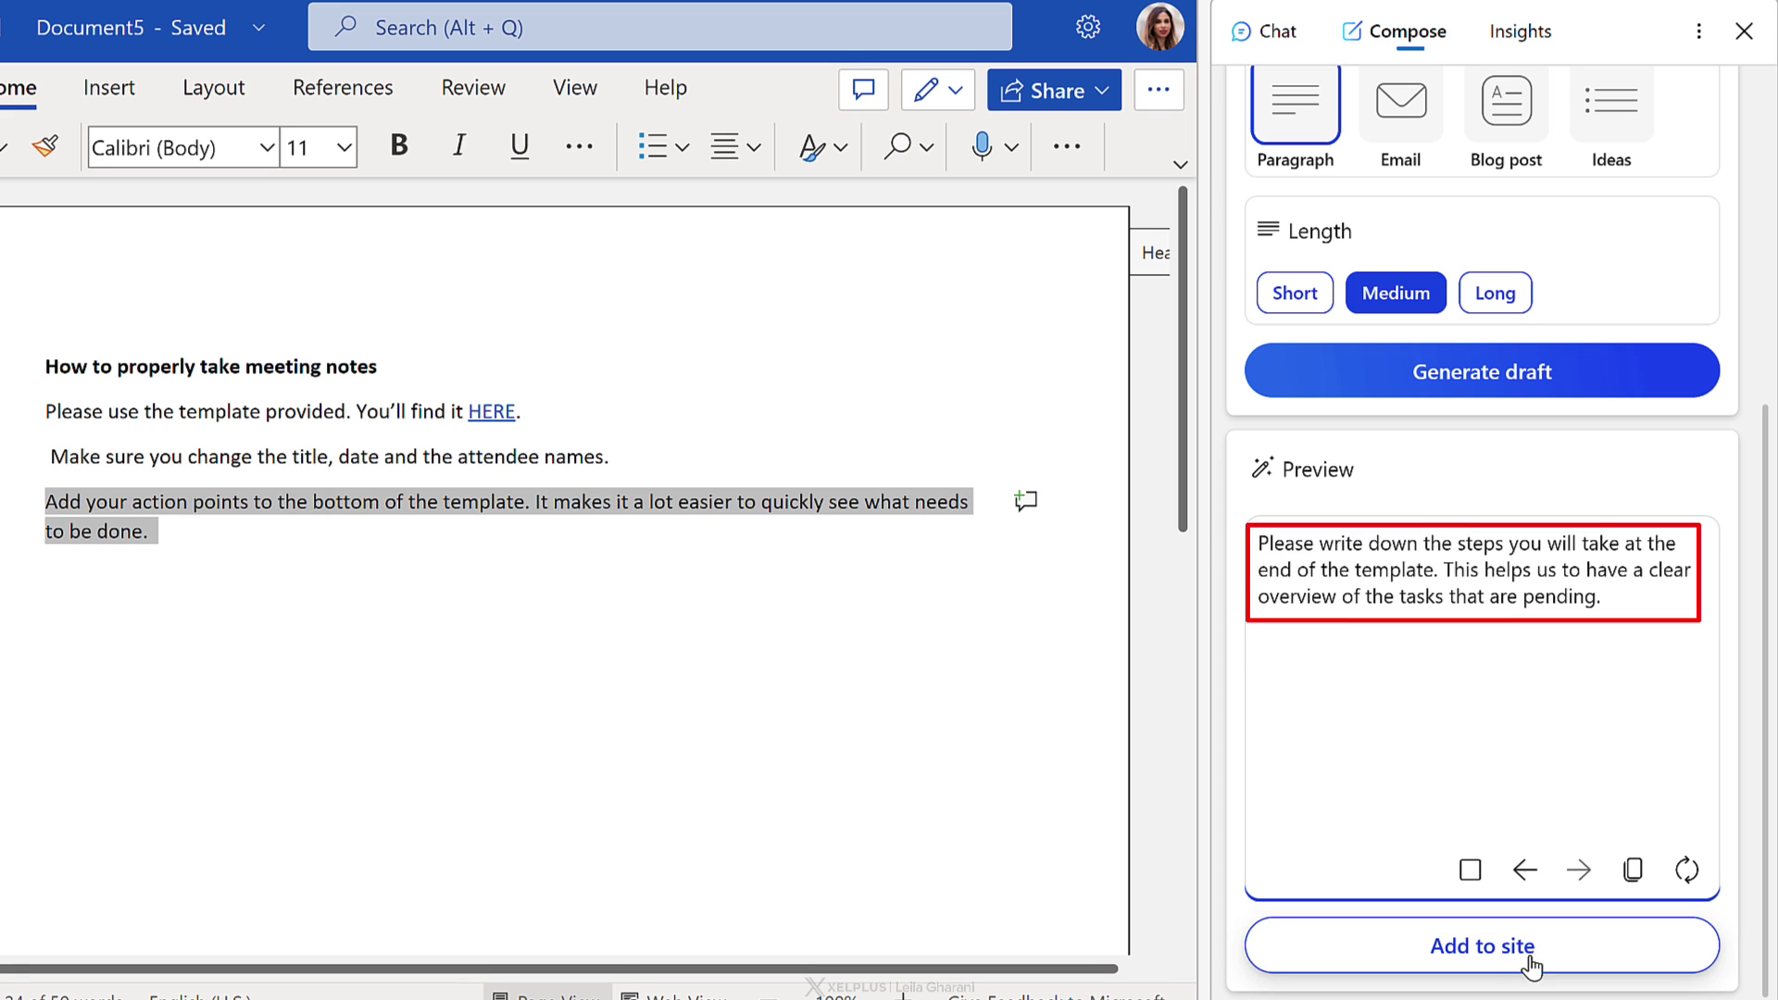
left_click(1521, 951)
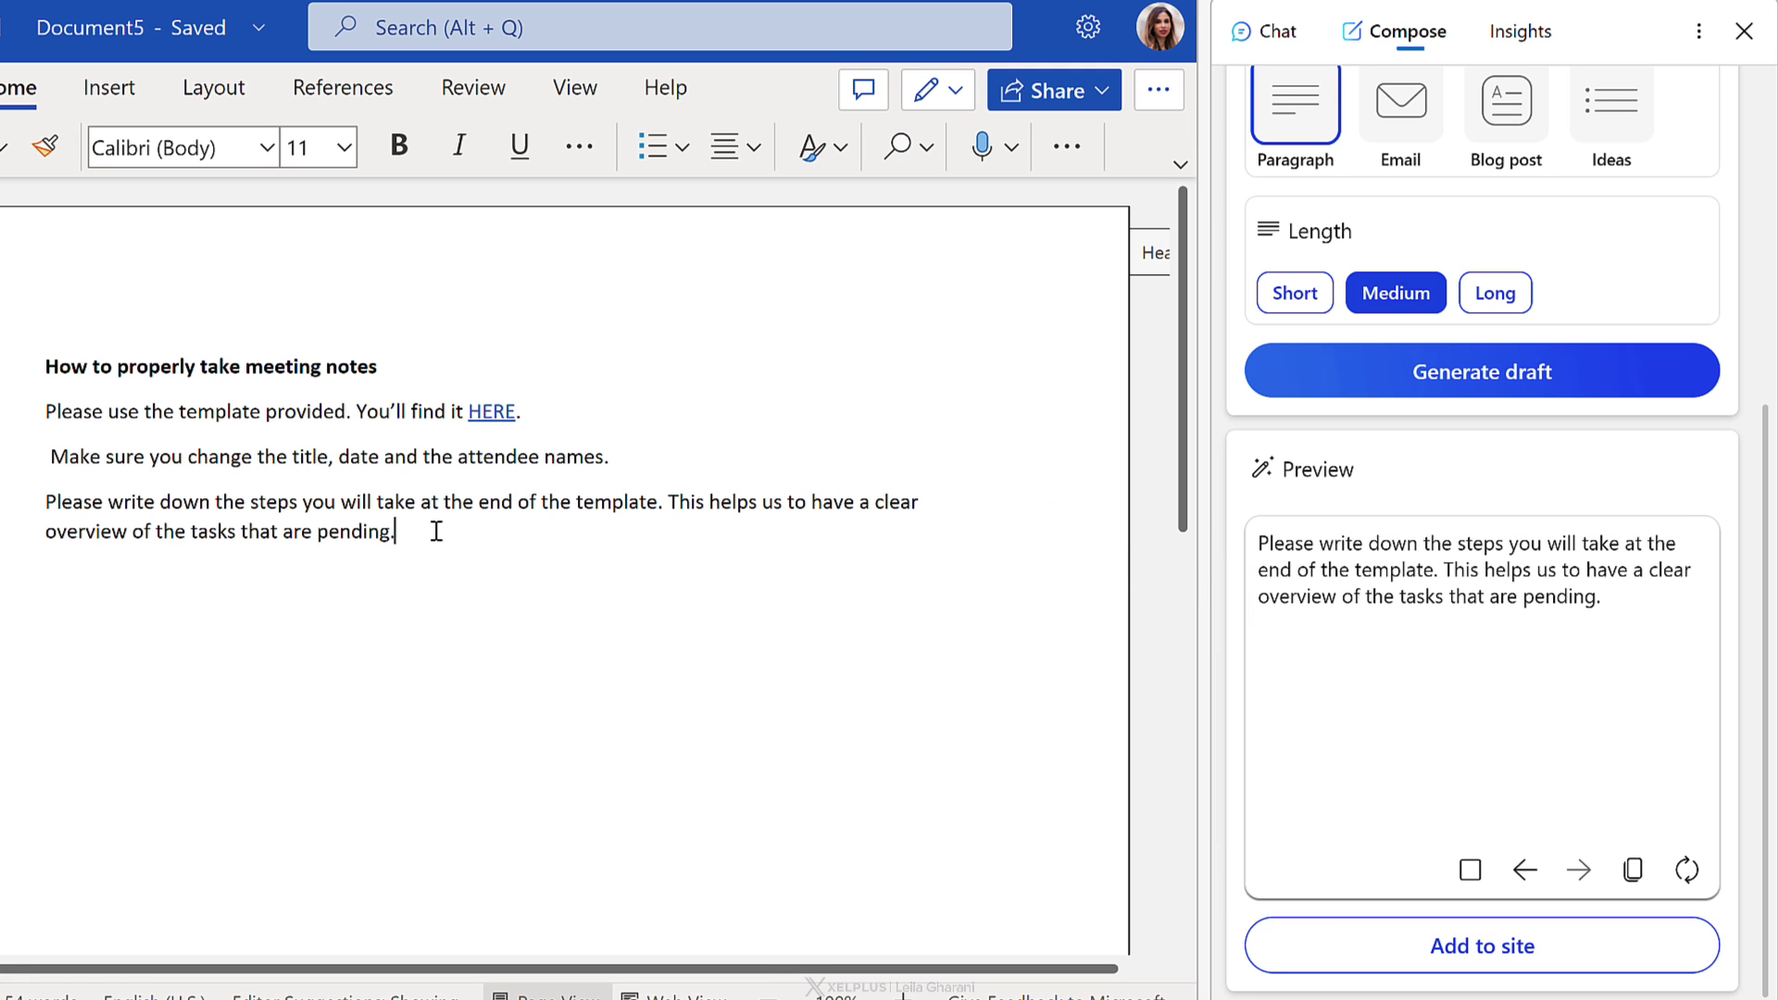
Change 'rephrase' to 'expand on' and paste in the new 'Please write down the steps' paragraph.
scroll(1533, 574, "up", 5)
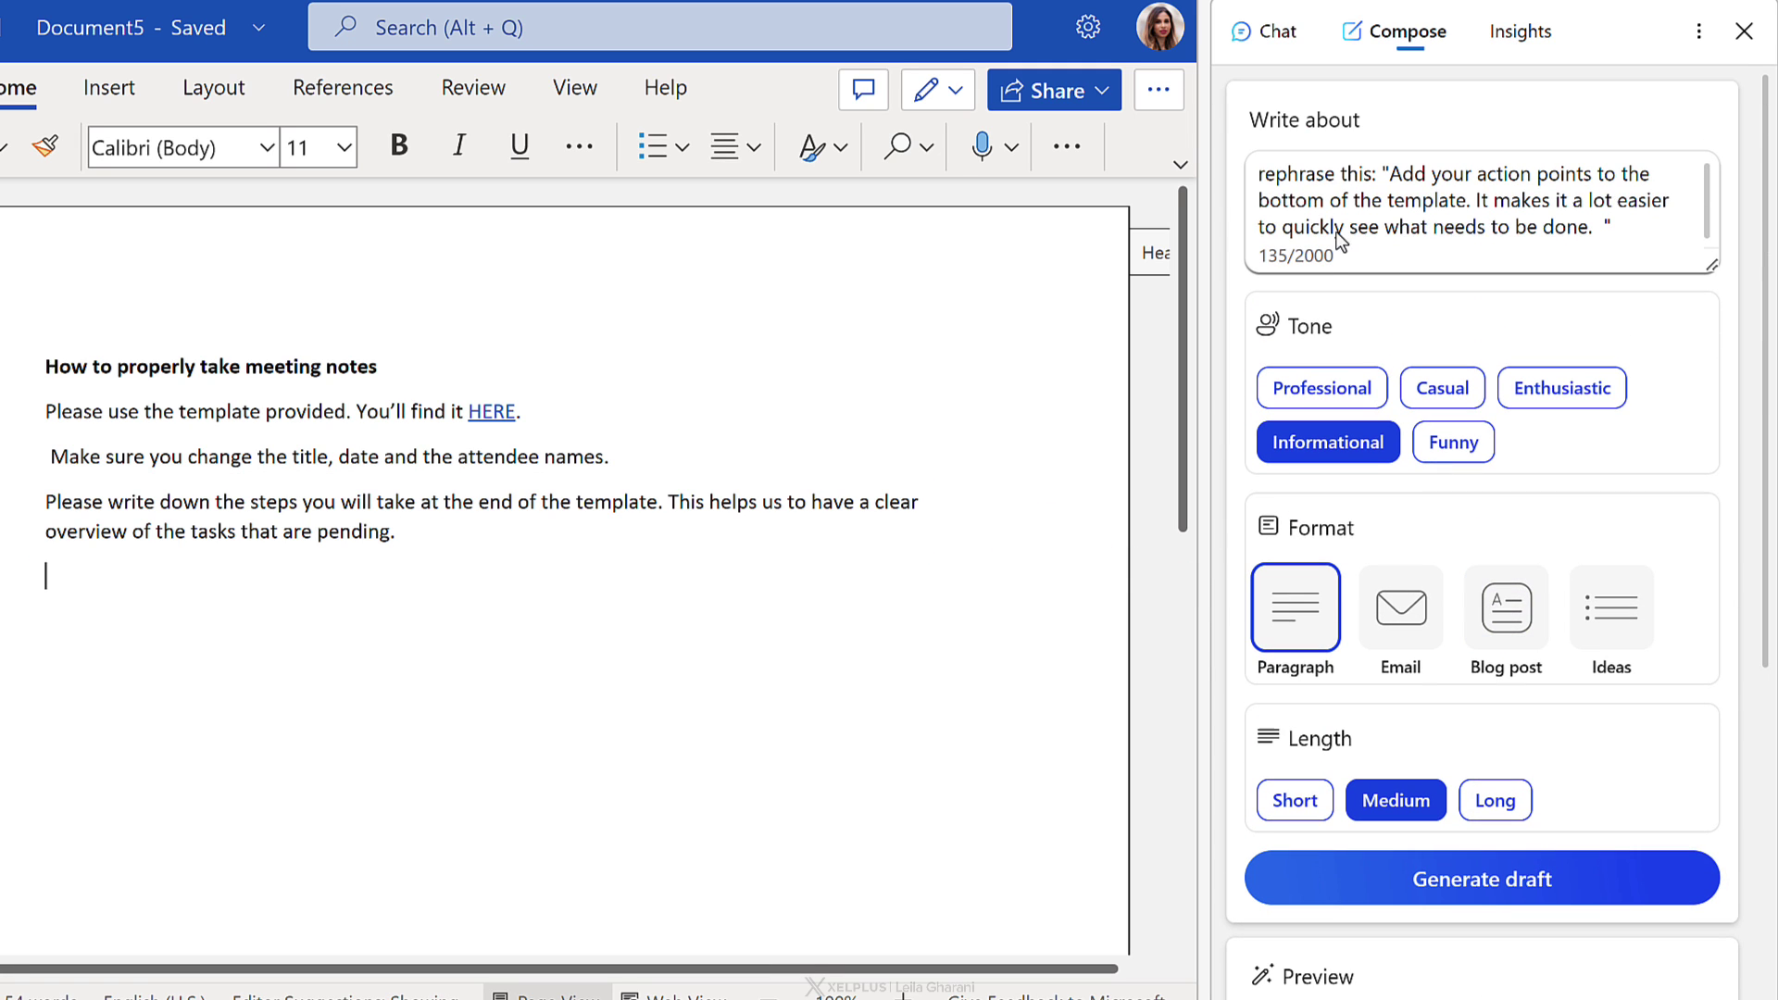
left_click(1333, 173)
left_click_drag(1339, 174, 1261, 172)
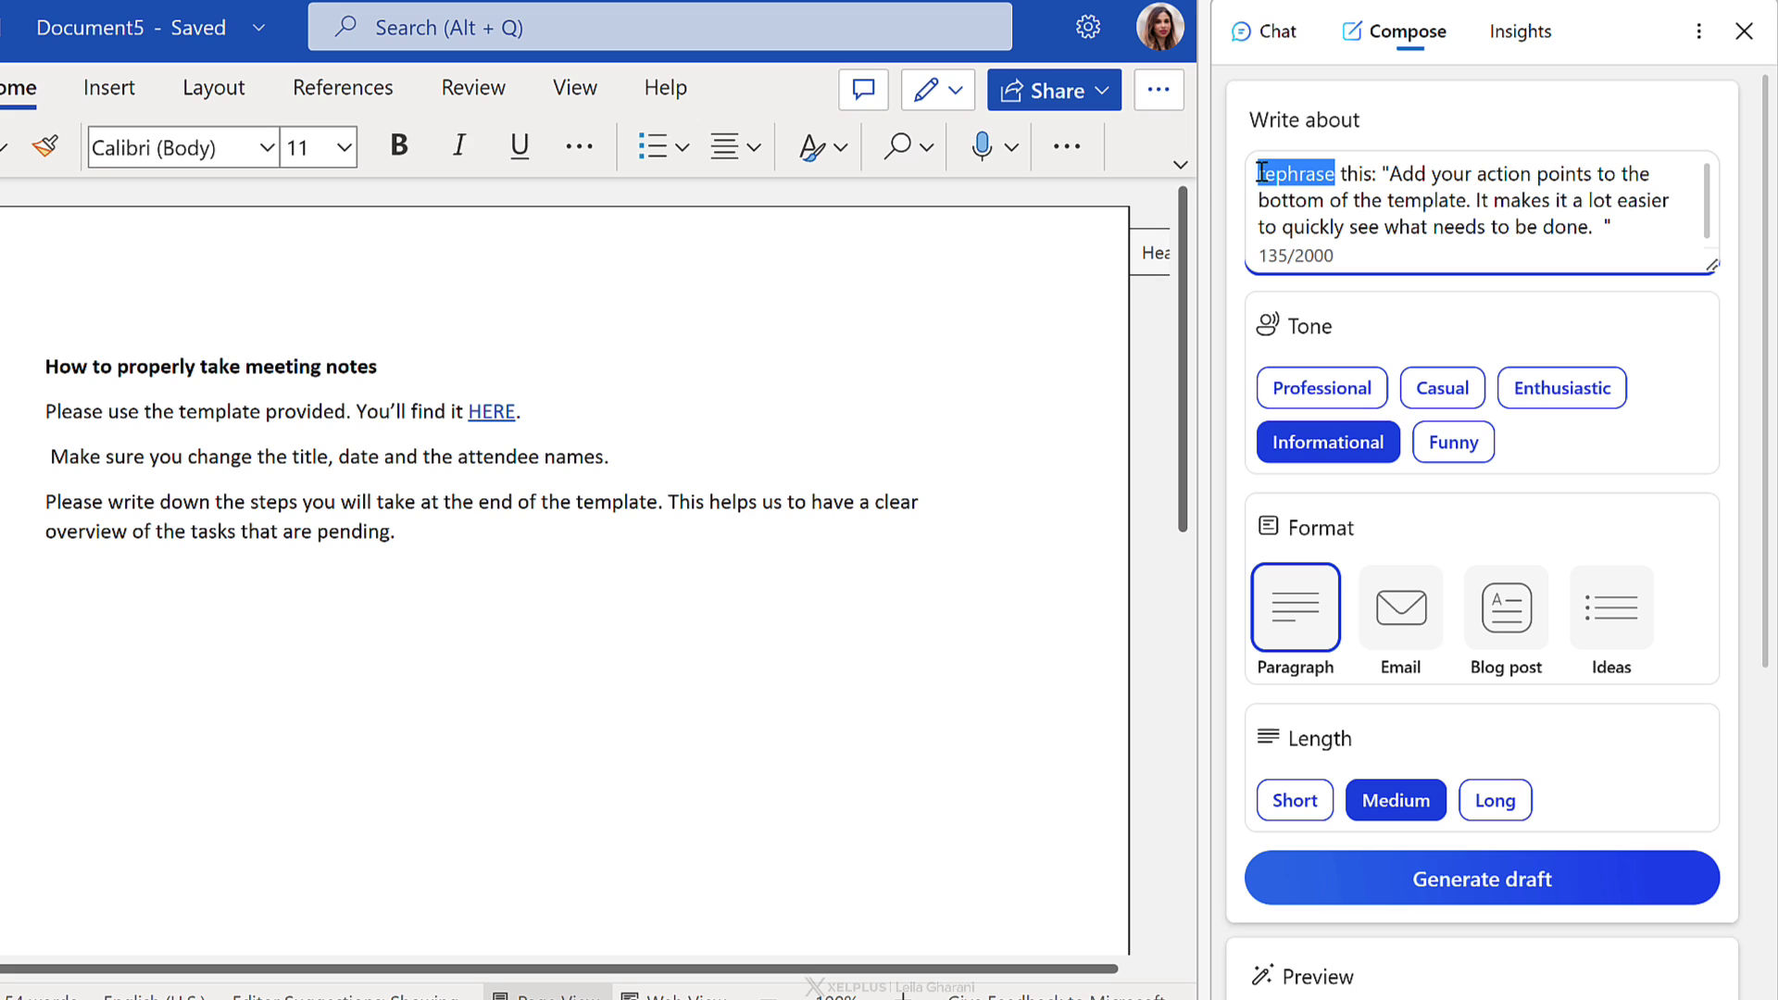
type("expand")
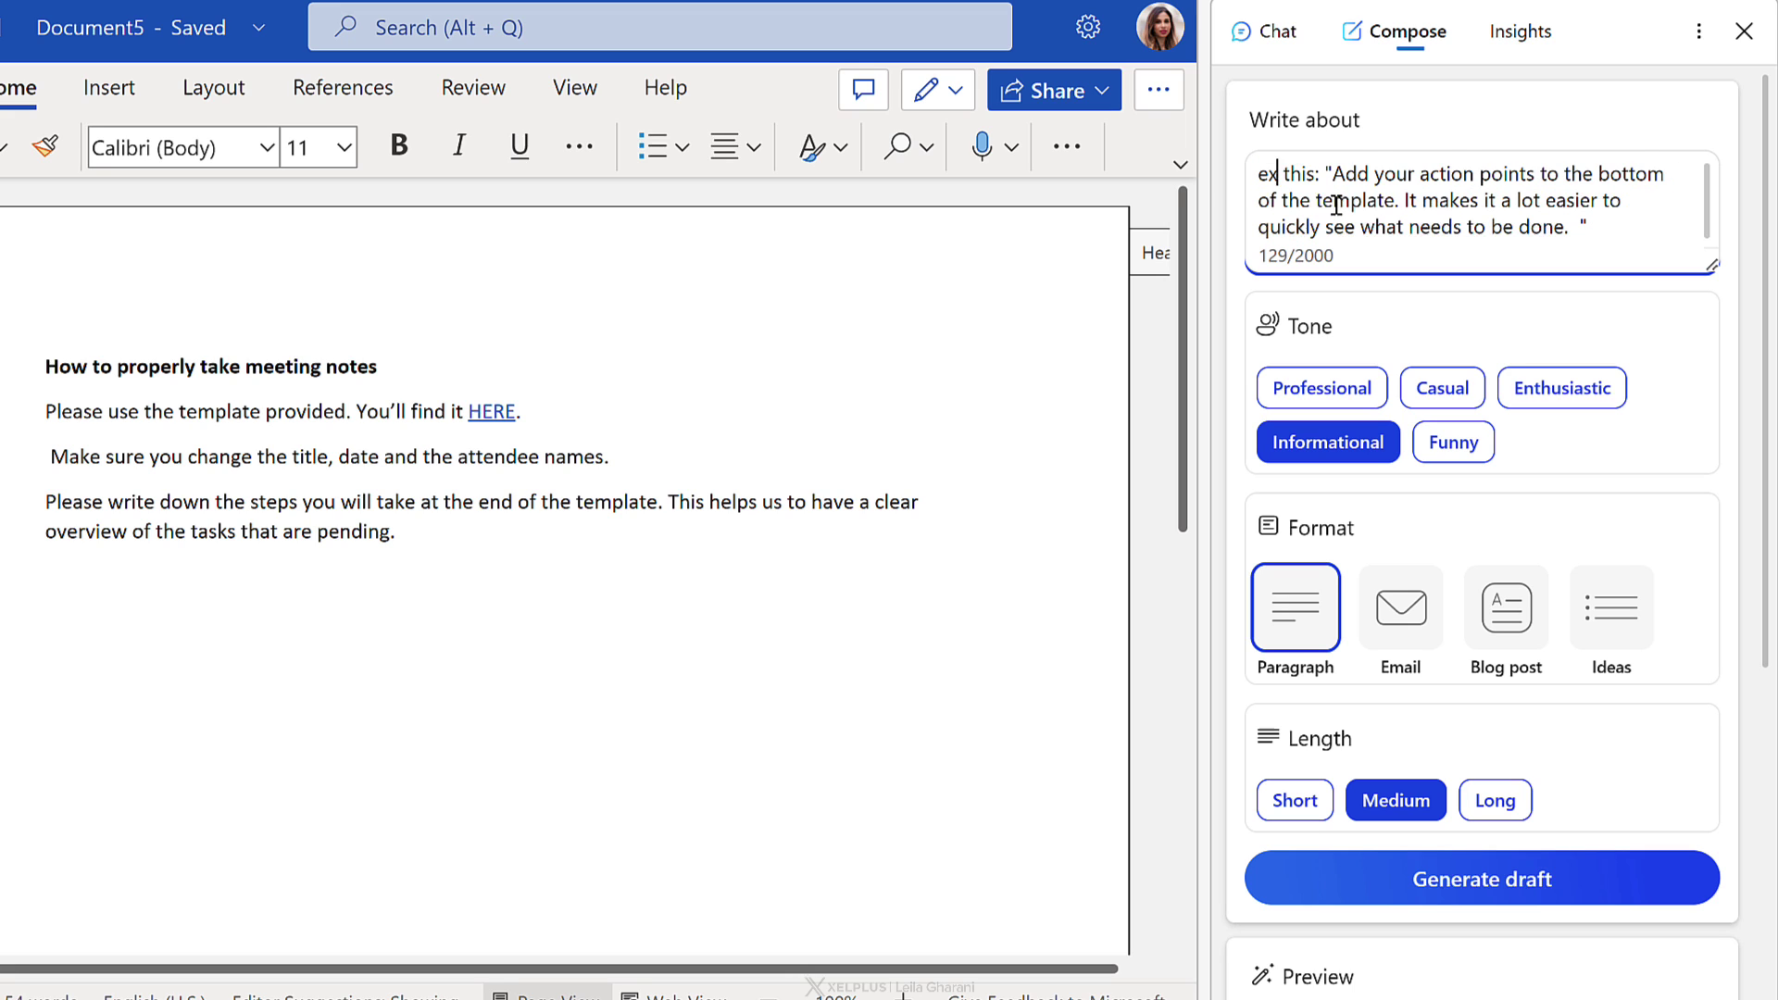
type(" on")
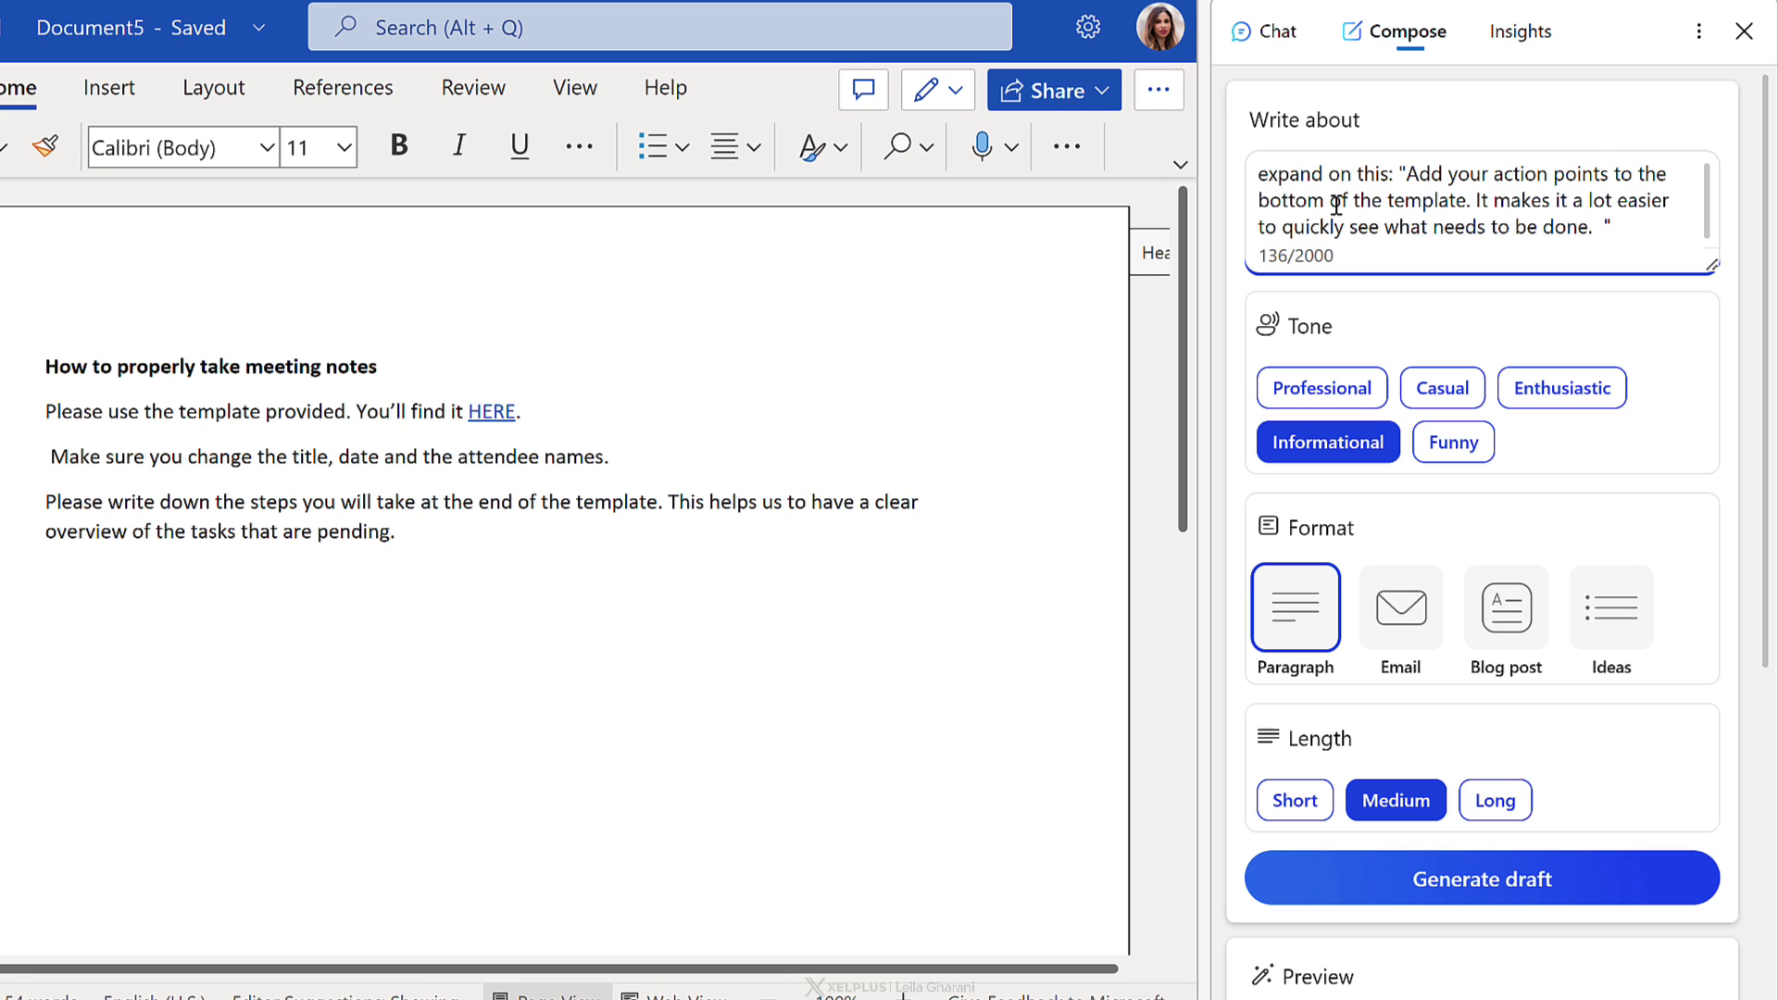
triple_click(119, 504)
key("ctrl+c")
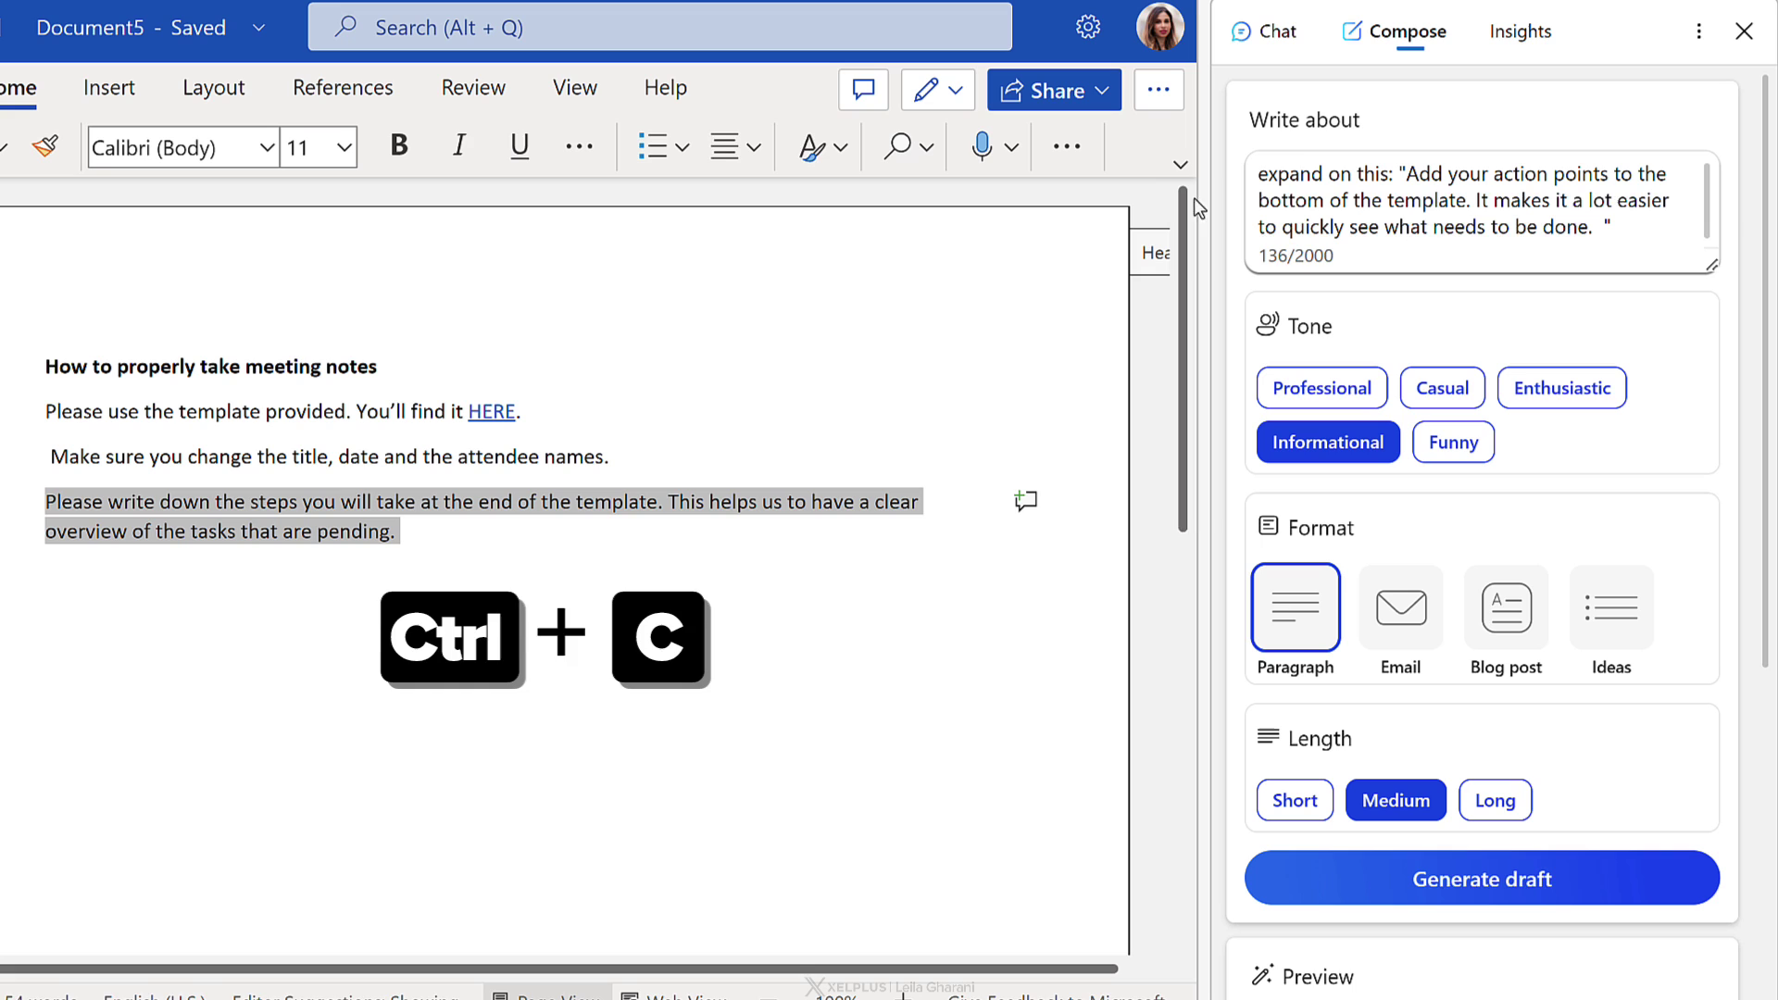
left_click_drag(1597, 228, 1409, 172)
key("ctrl+v")
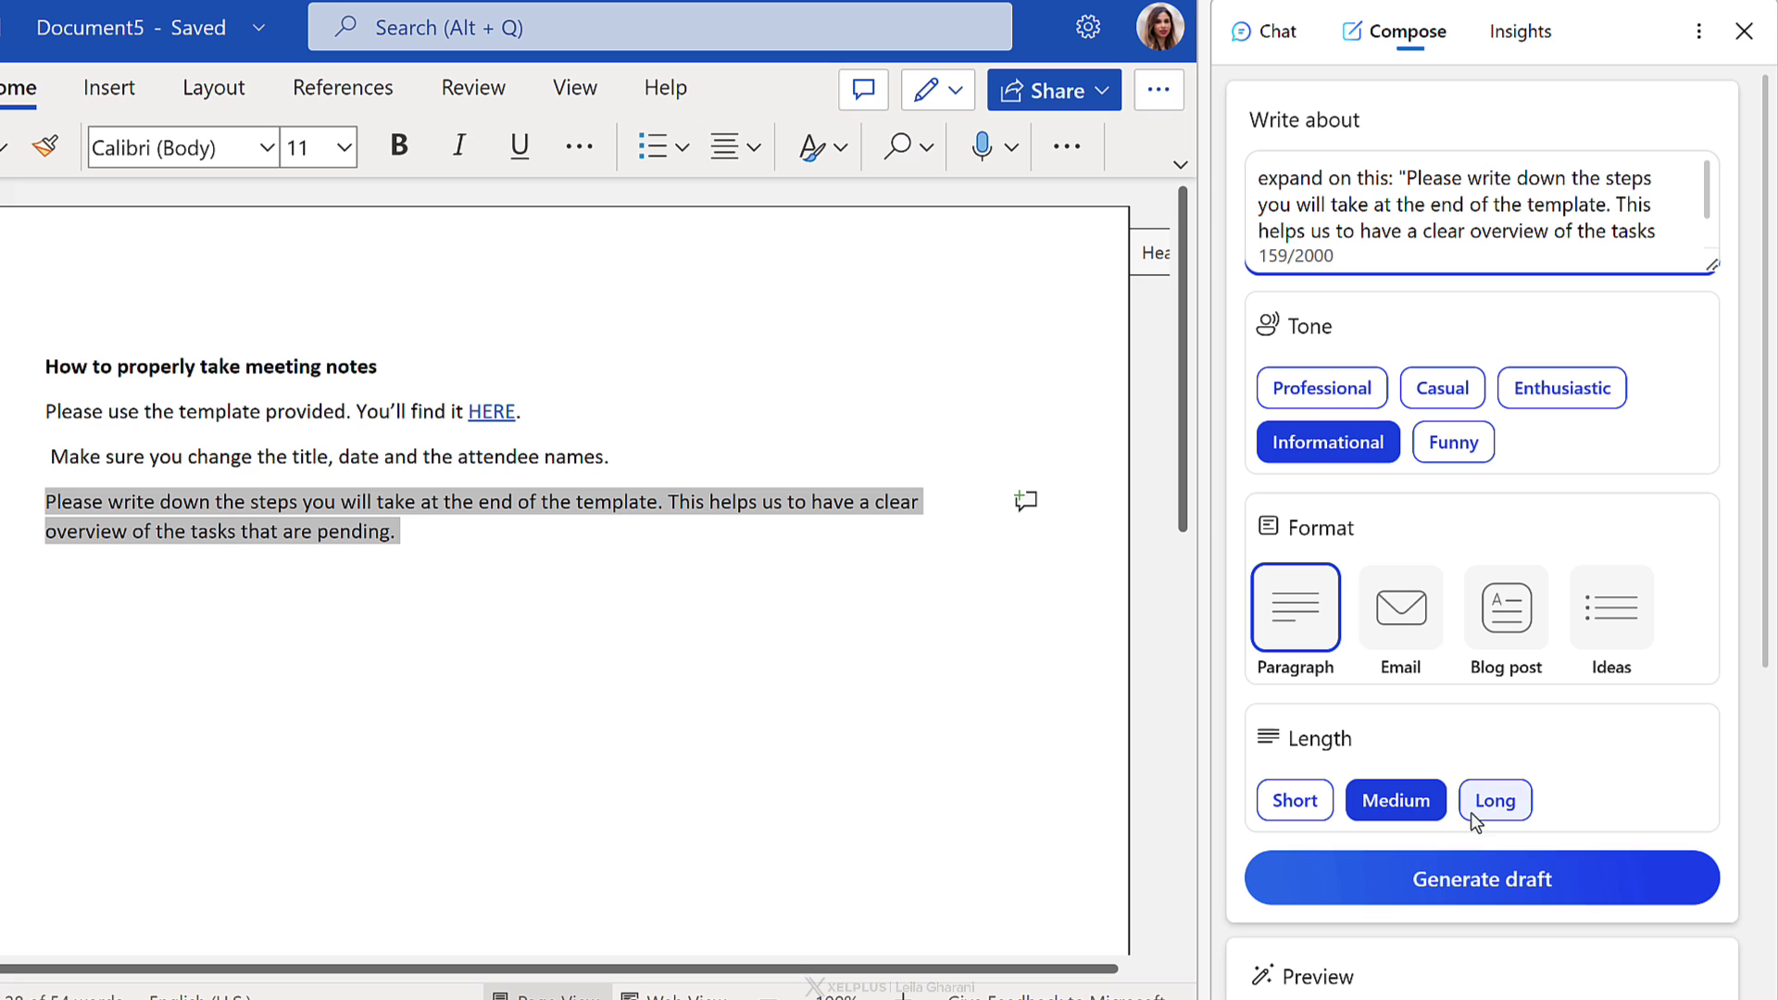
Generate an expanded draft, then regenerate it for a different version.
left_click(1480, 903)
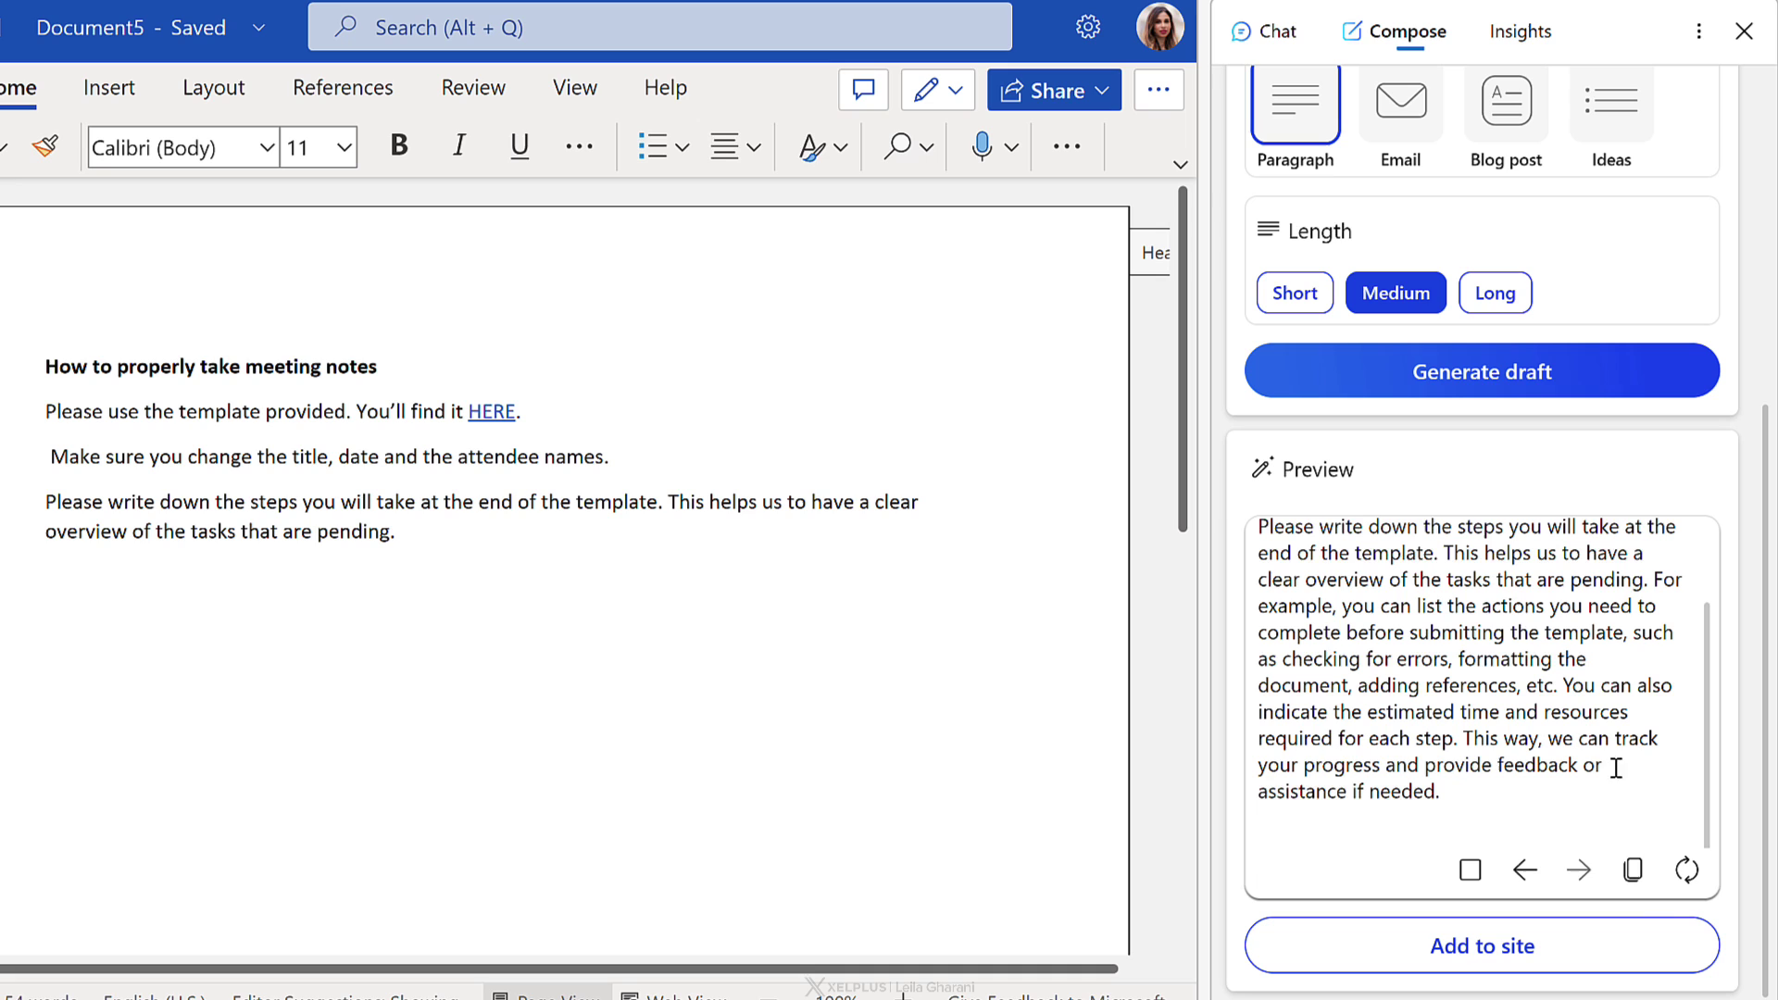
left_click(1689, 887)
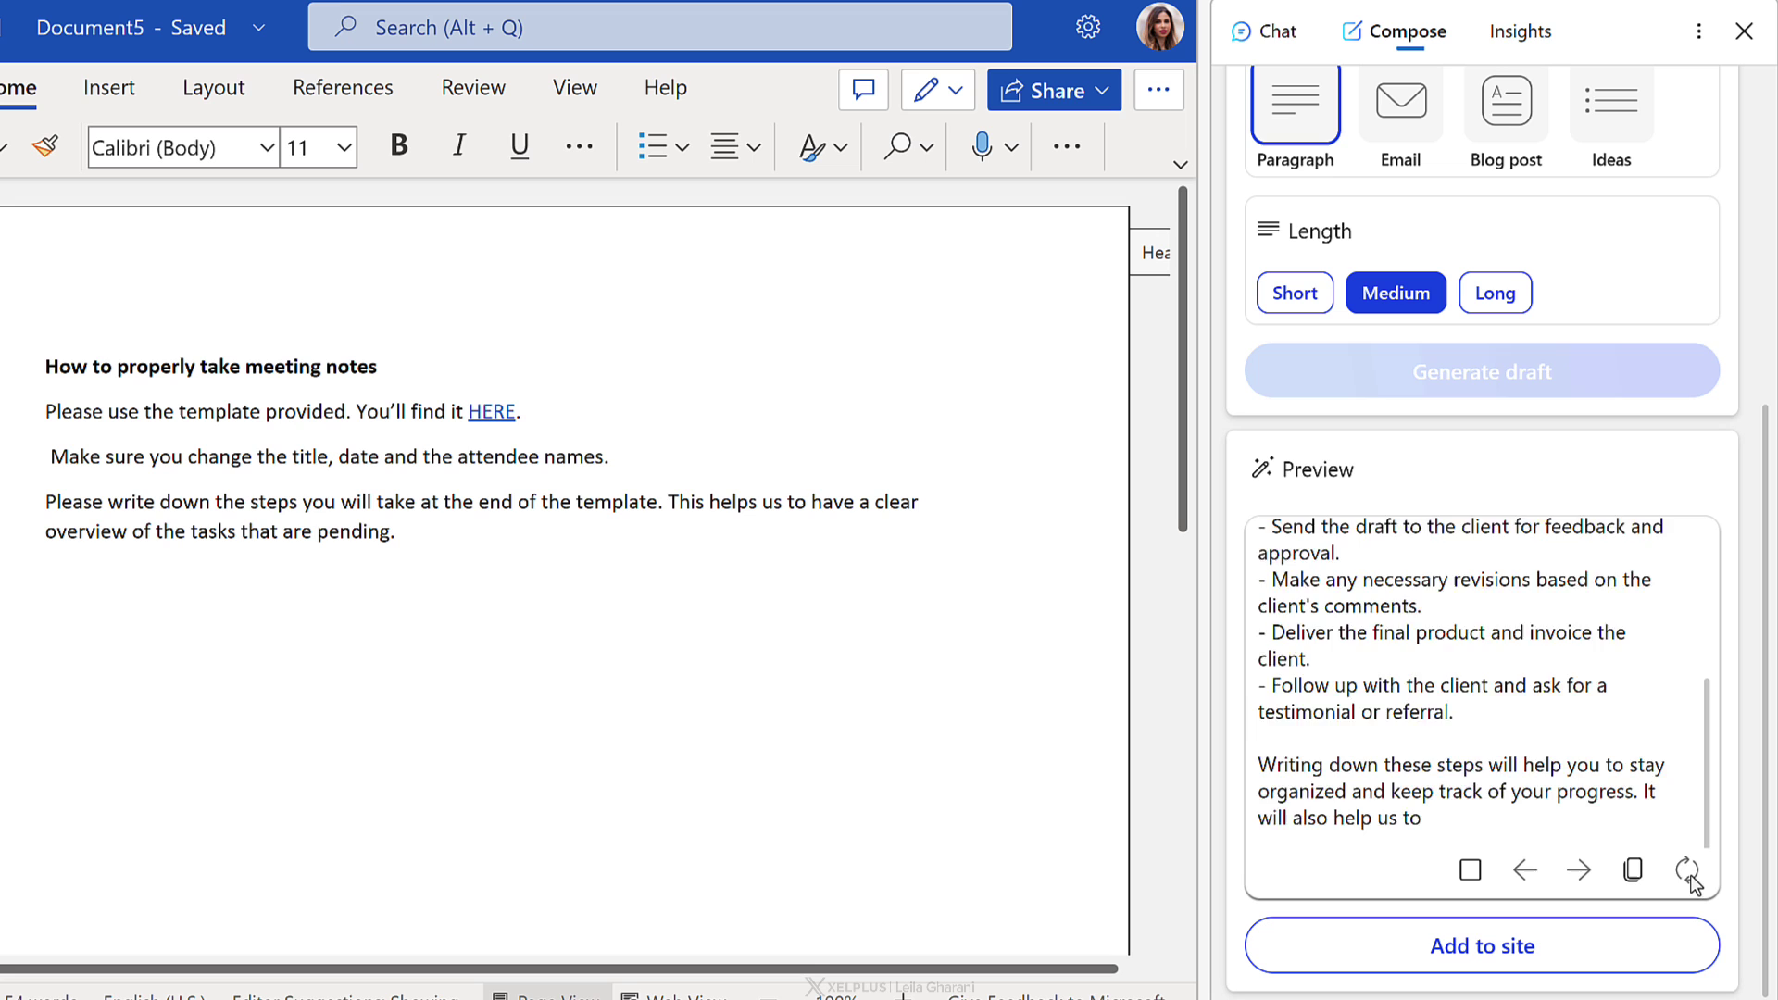
scroll(1561, 739, "up", 5)
scroll(1561, 739, "up", 2)
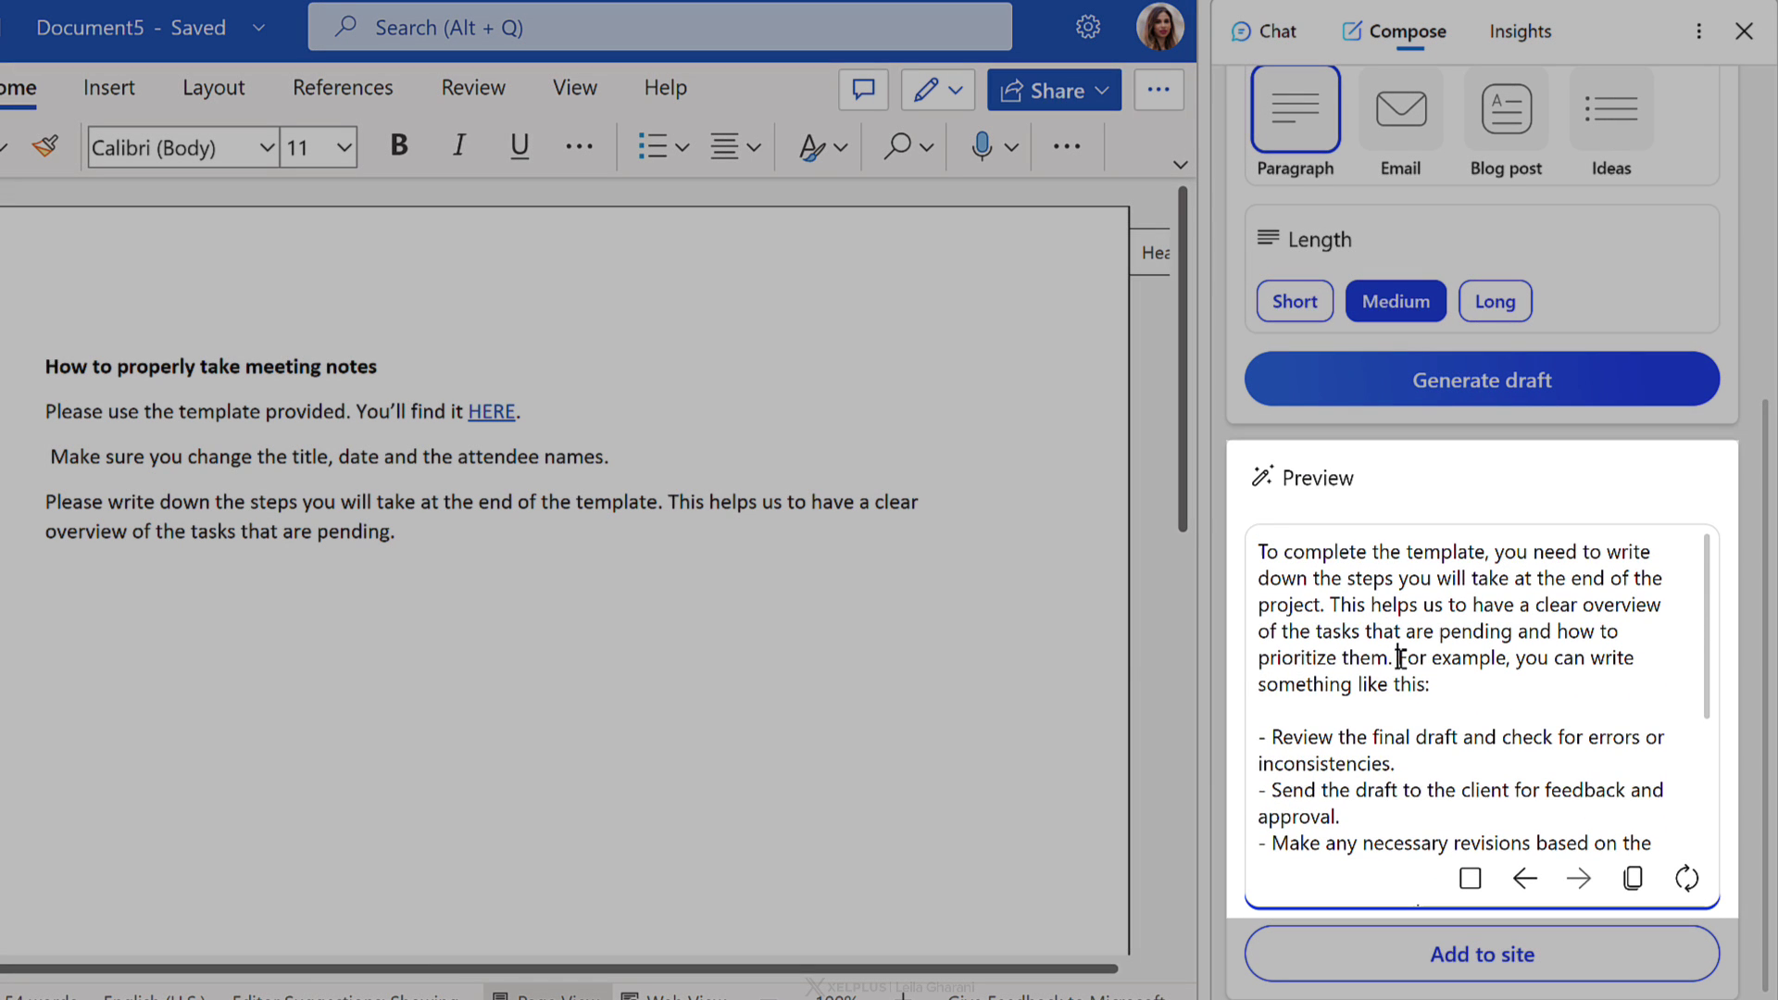
Insert the expanded draft with example steps into Document5 after 'pending.'.
left_click_drag(1399, 658, 1519, 684)
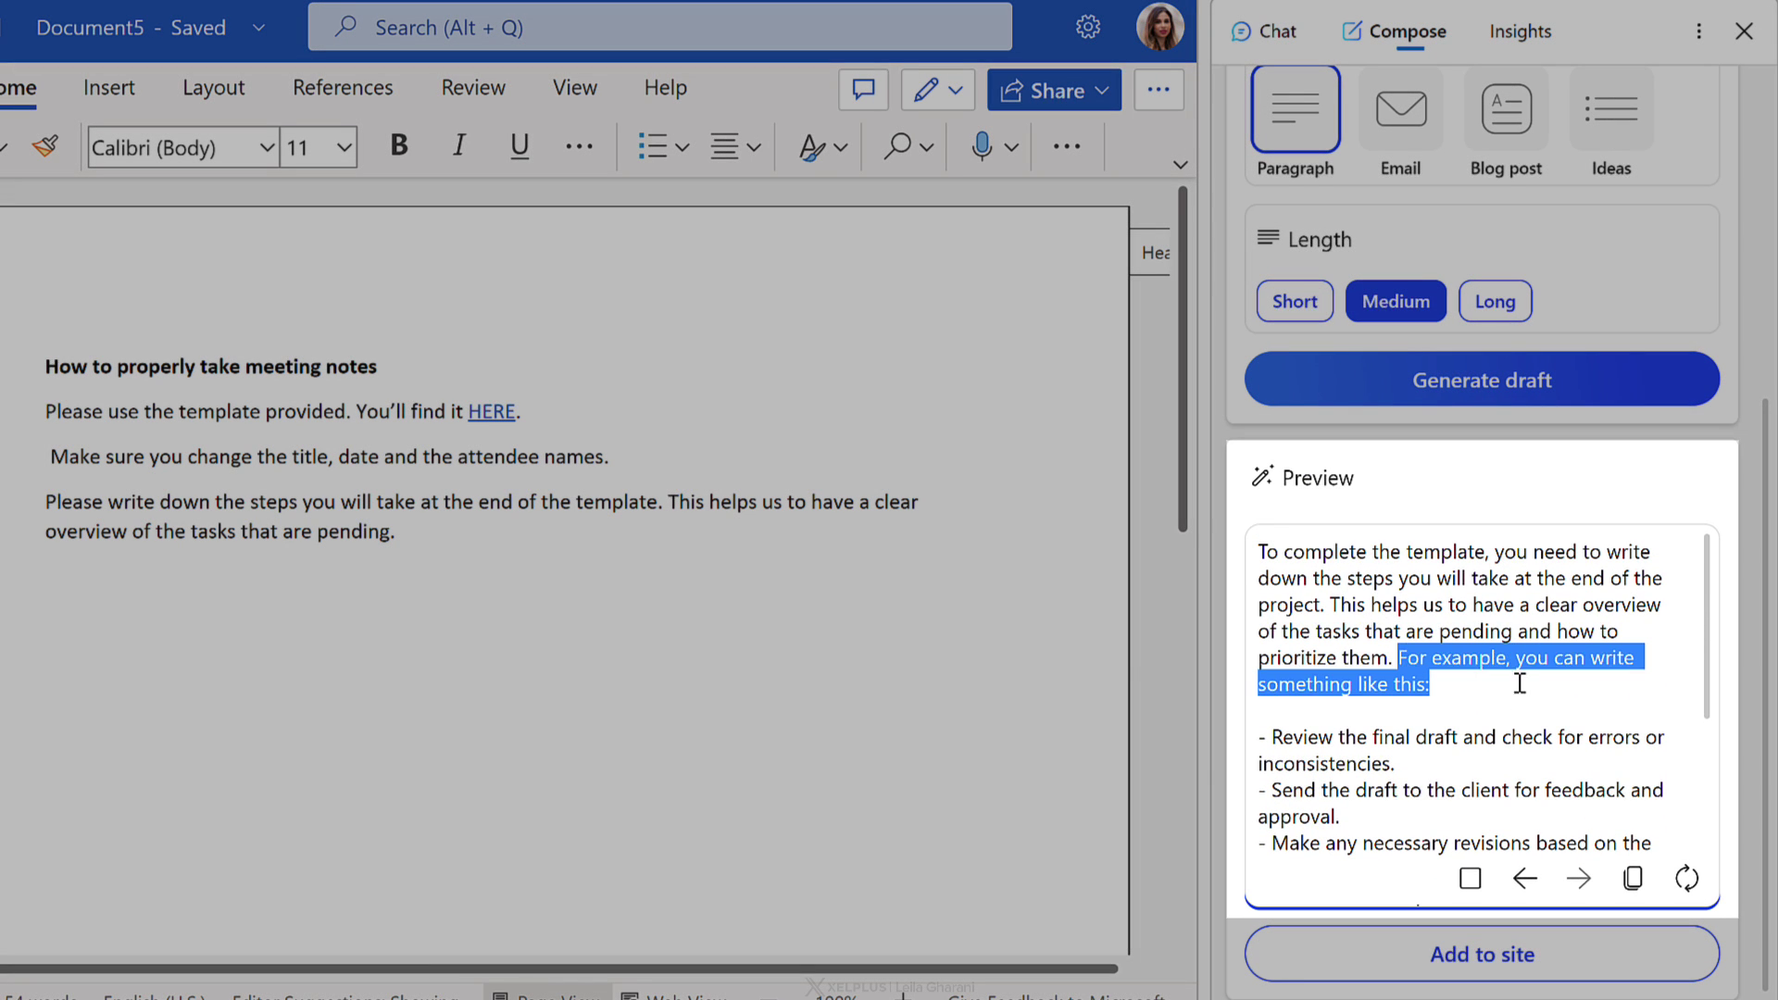
left_click(1478, 660)
scroll(1469, 695, "down", 1)
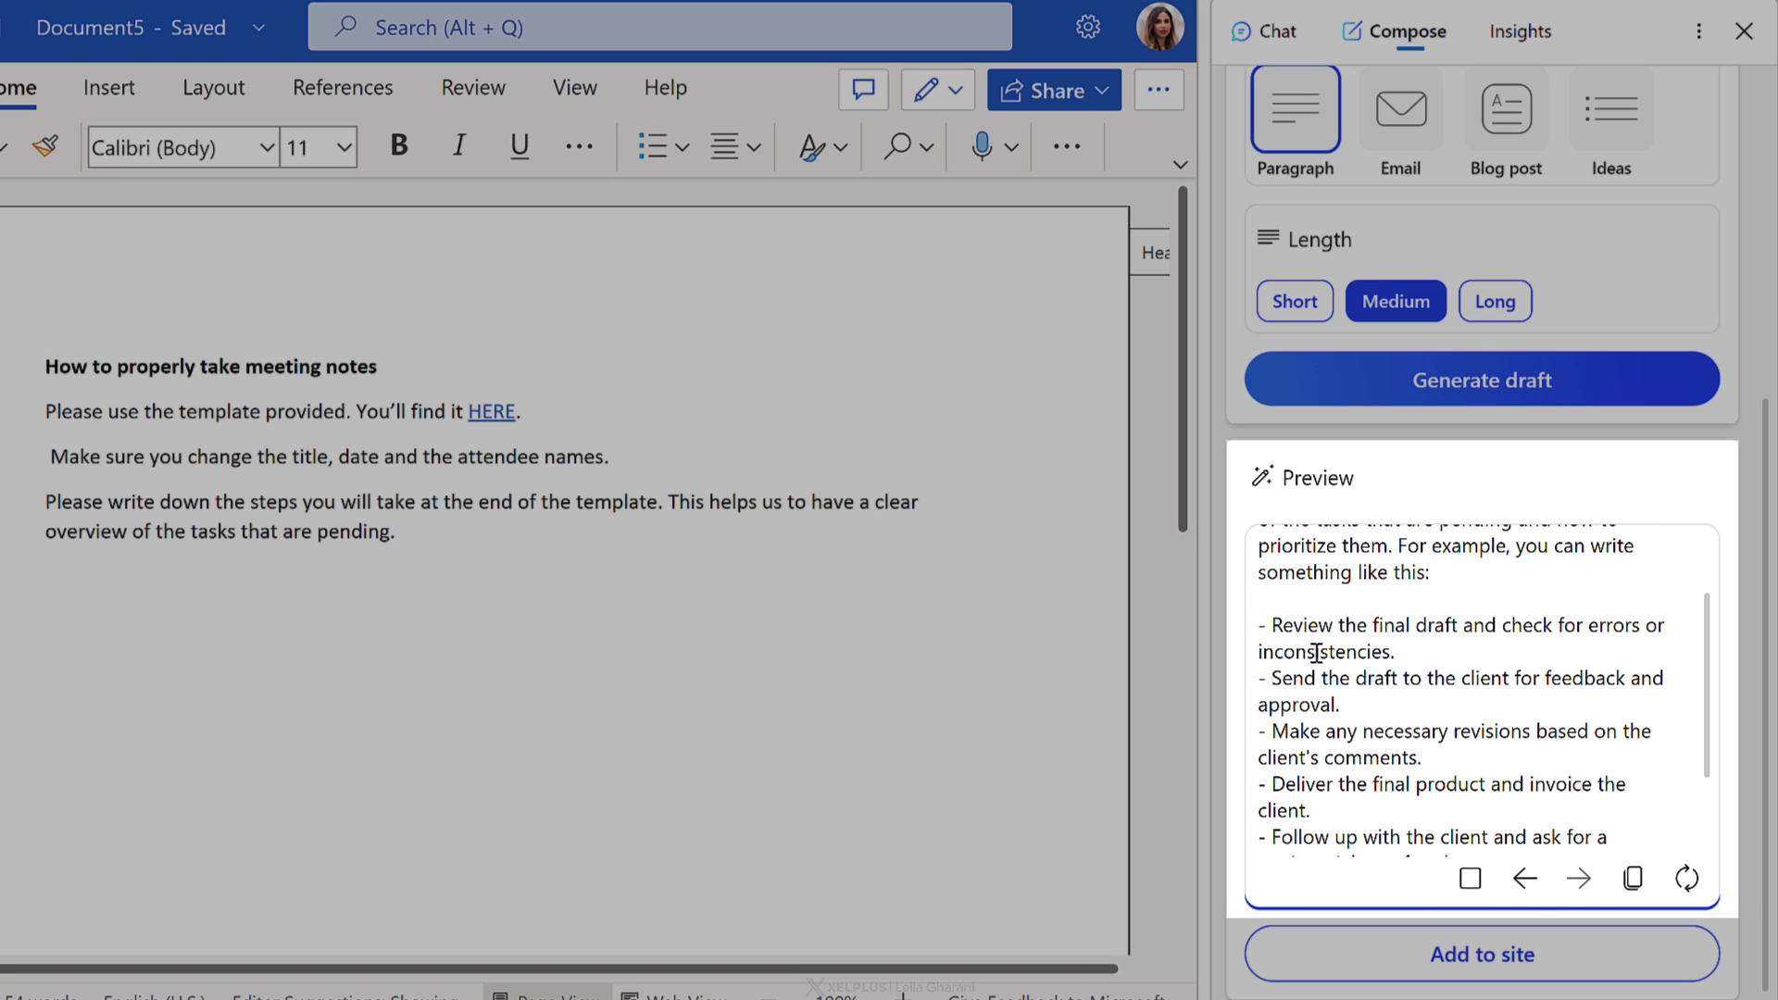
scroll(1451, 676, "down", 1)
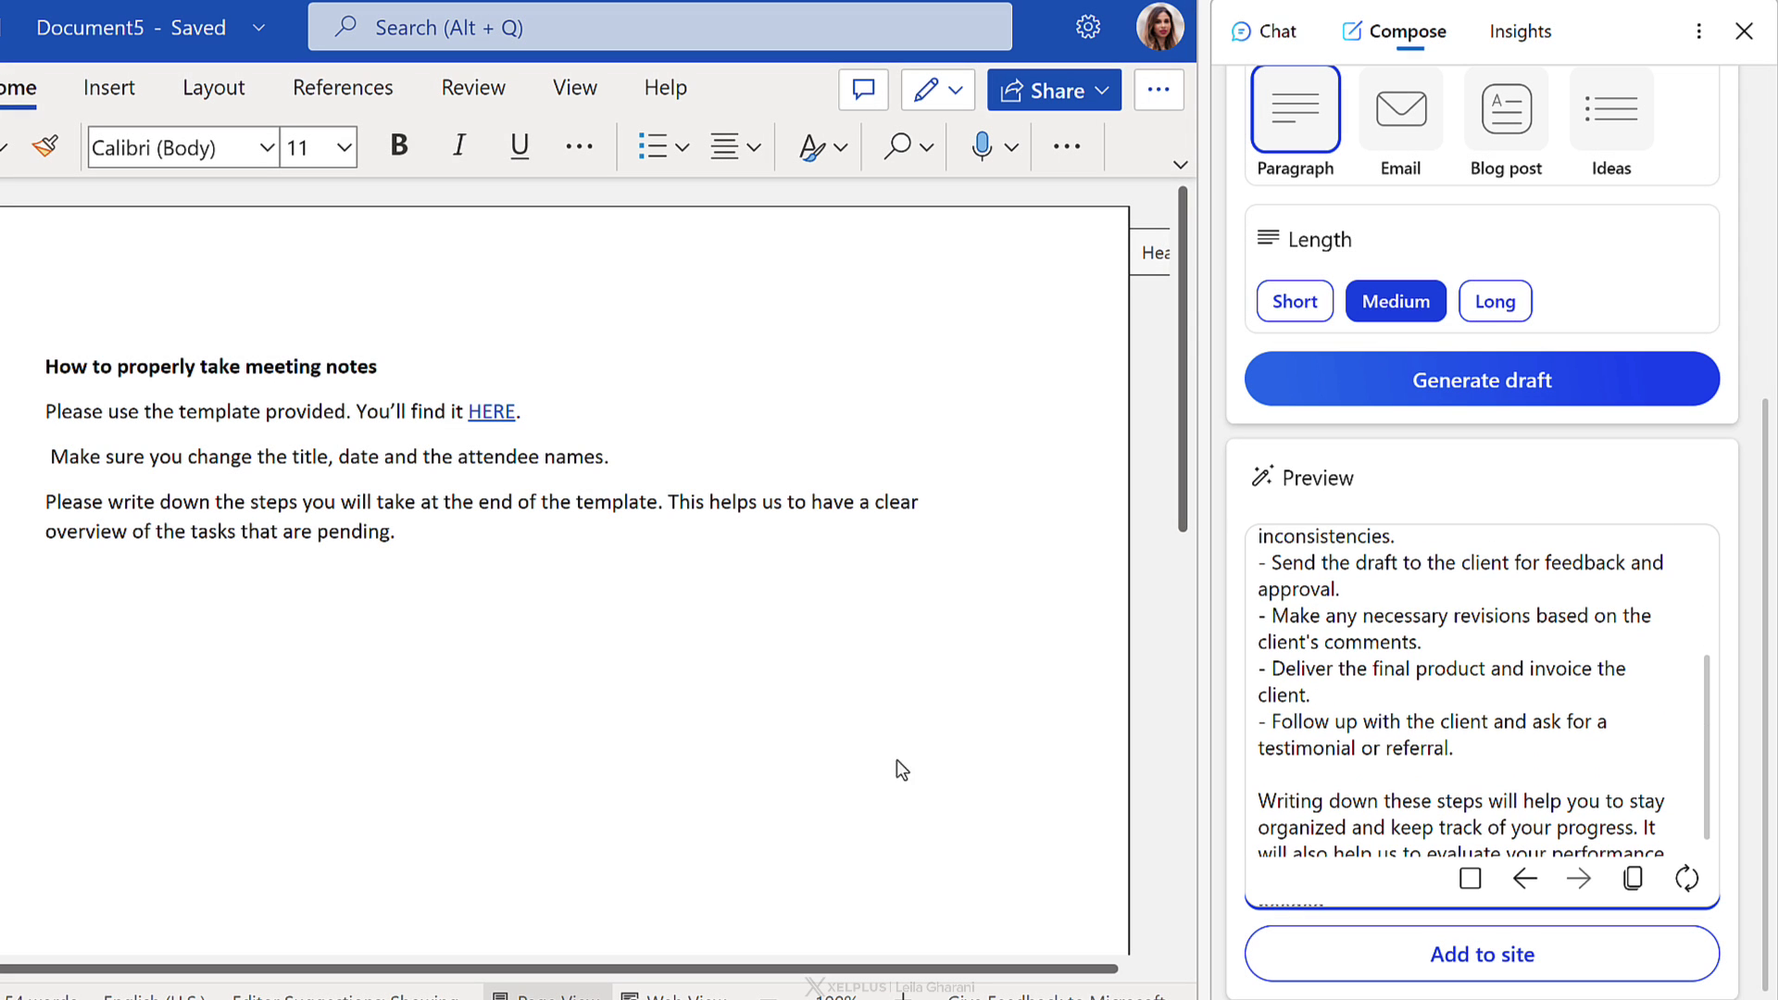
left_click(493, 544)
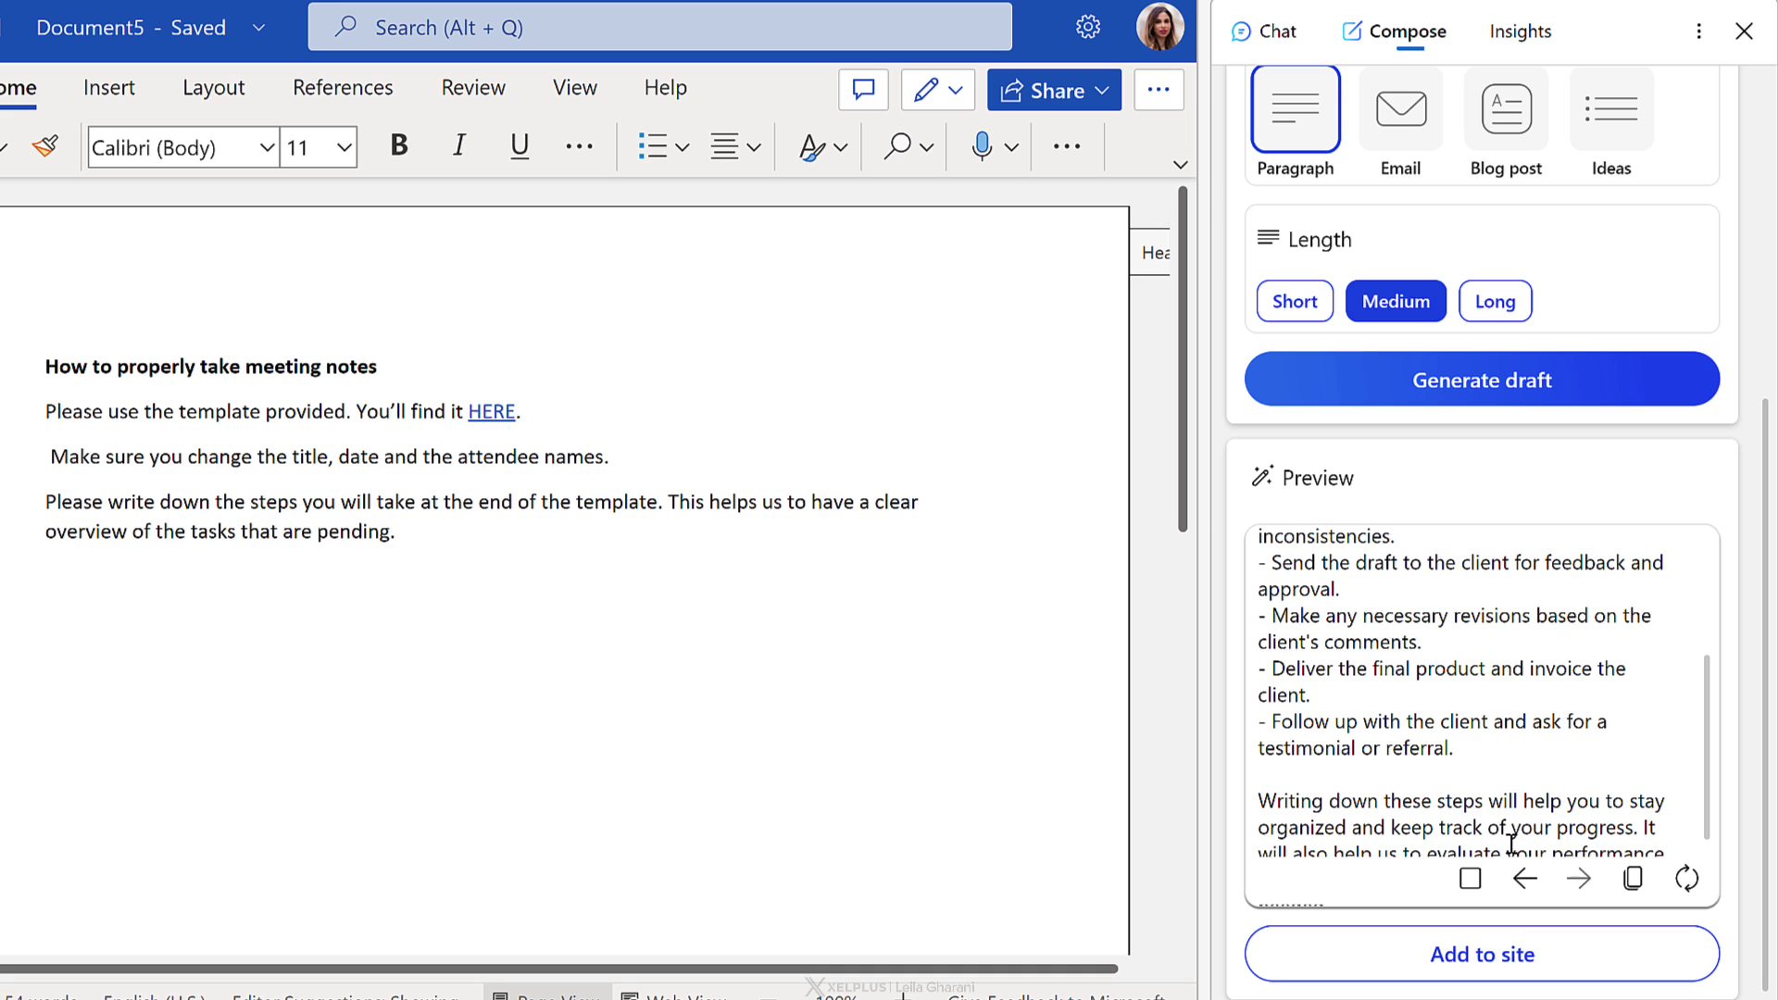
left_click(1502, 954)
Switch the Compose tone to Funny and regenerate a humorous version of the end-of-template steps.
scroll(354, 547, "down", 3)
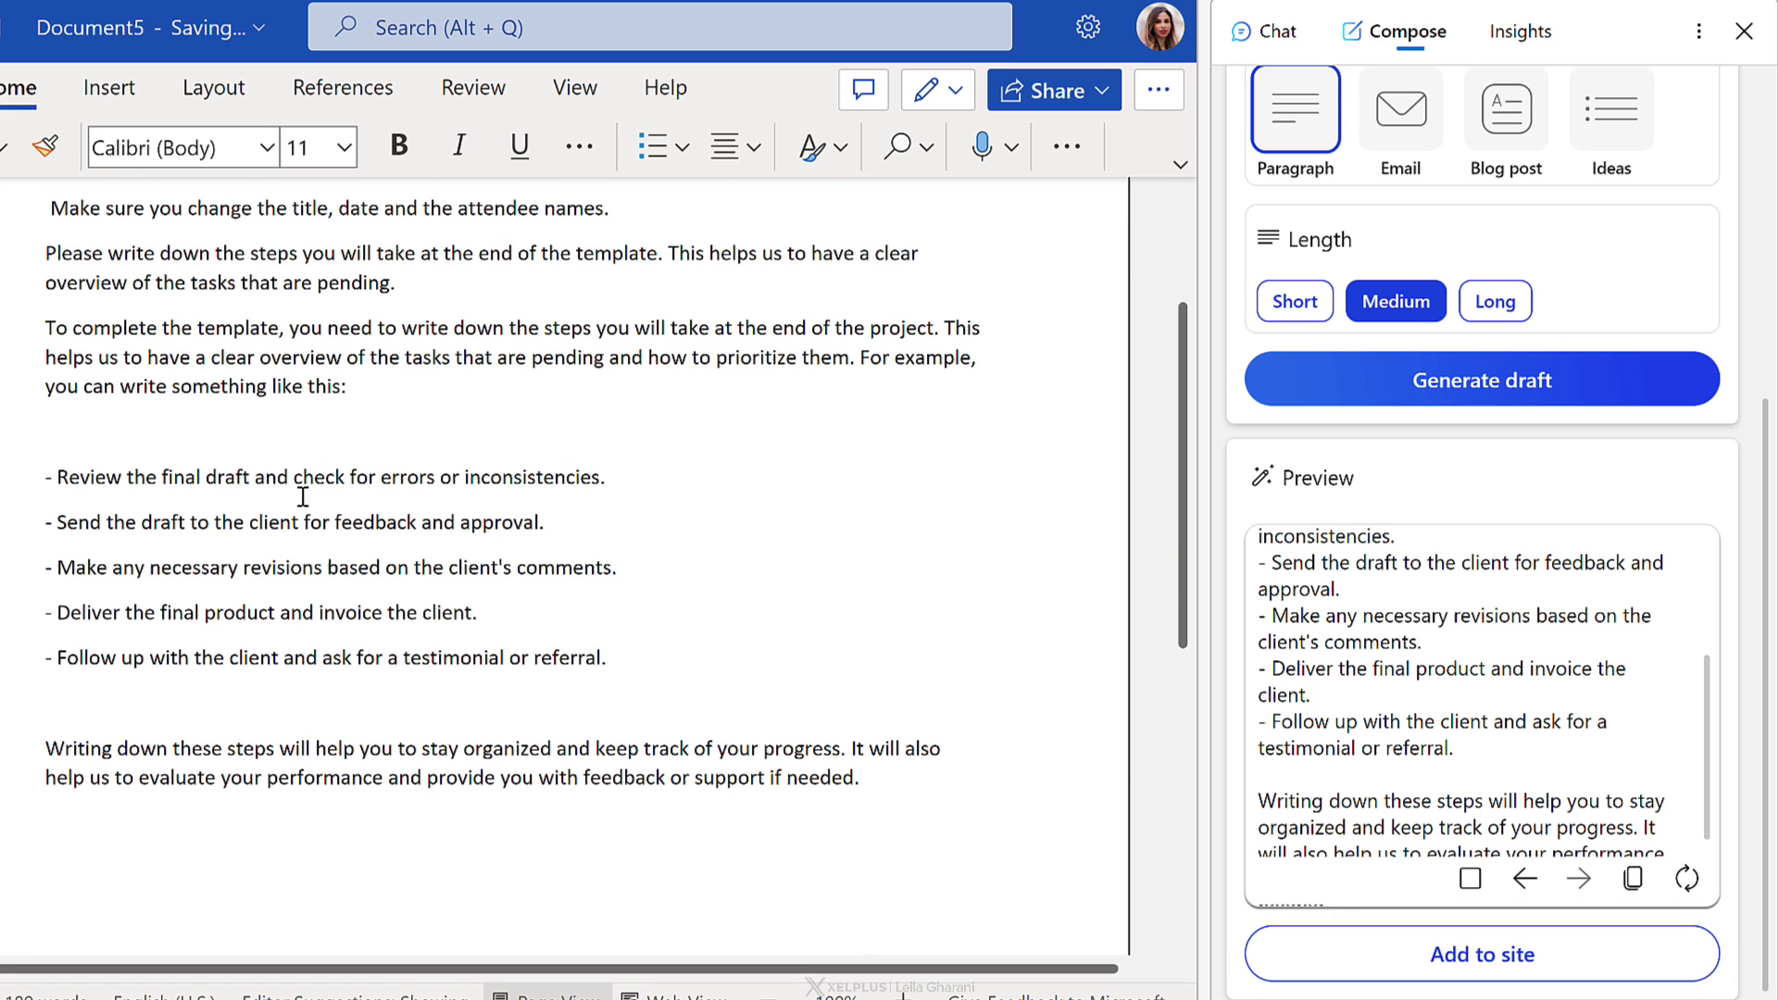
scroll(1484, 556, "up", 3)
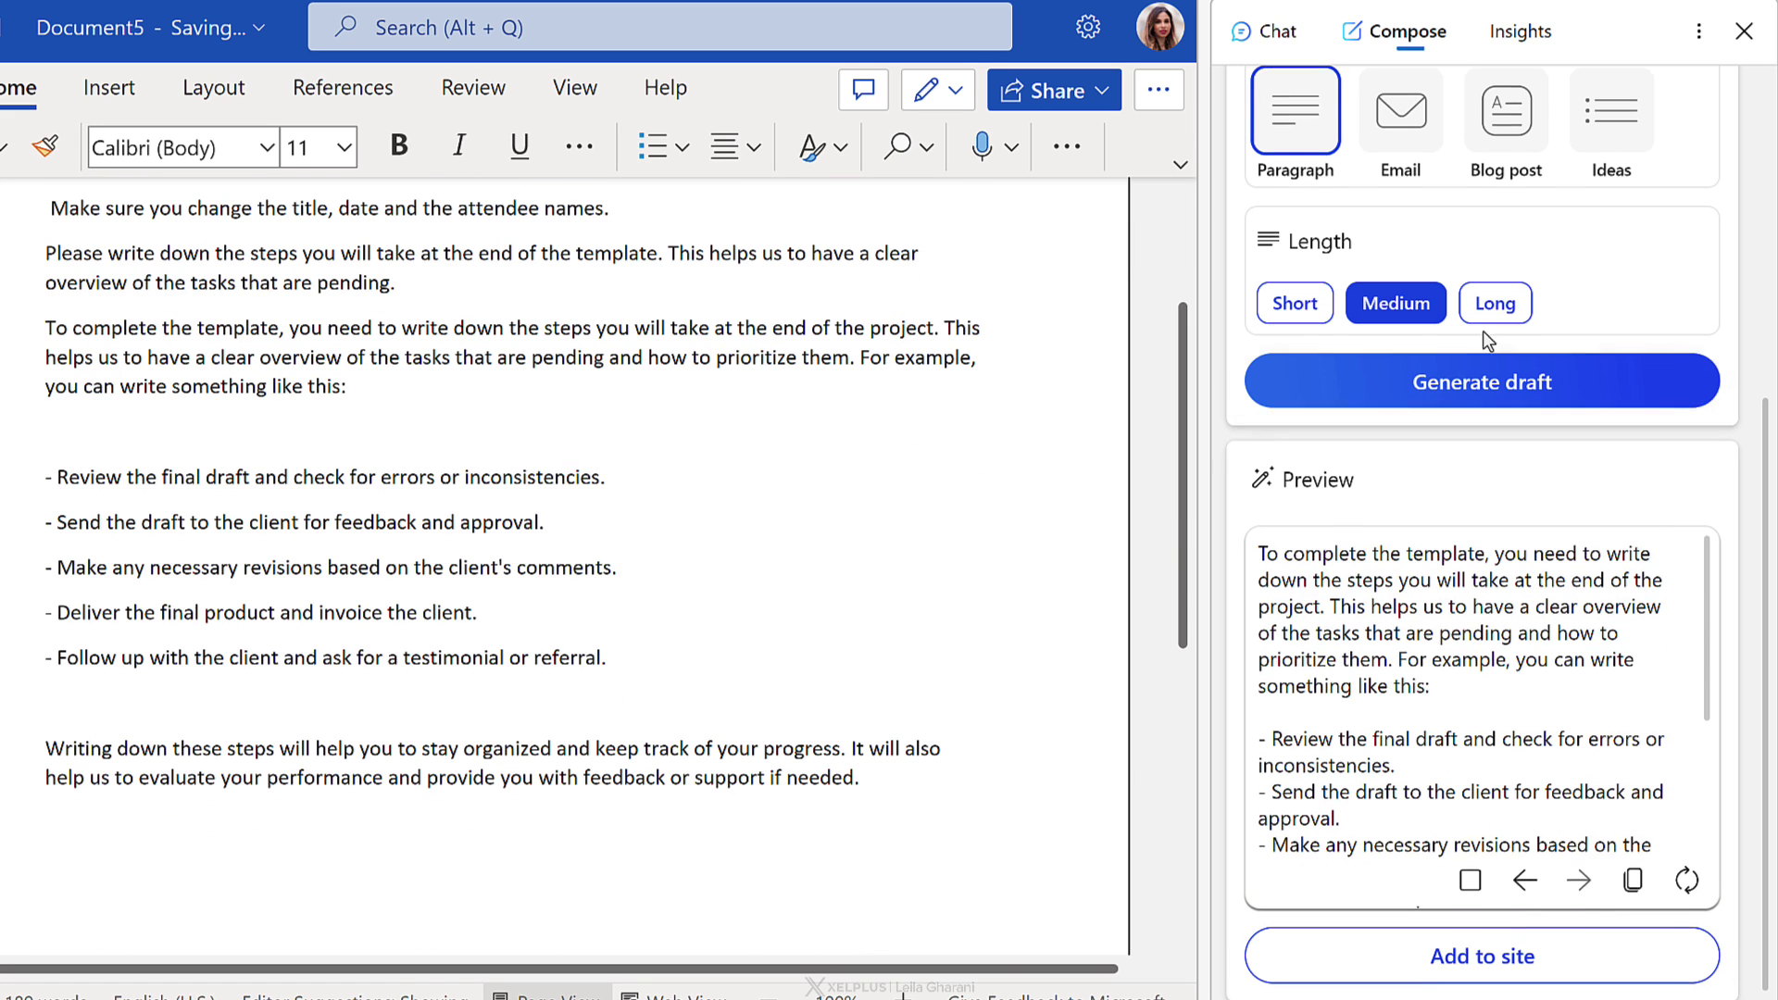
scroll(1482, 331, "up", 3)
left_click(1456, 266)
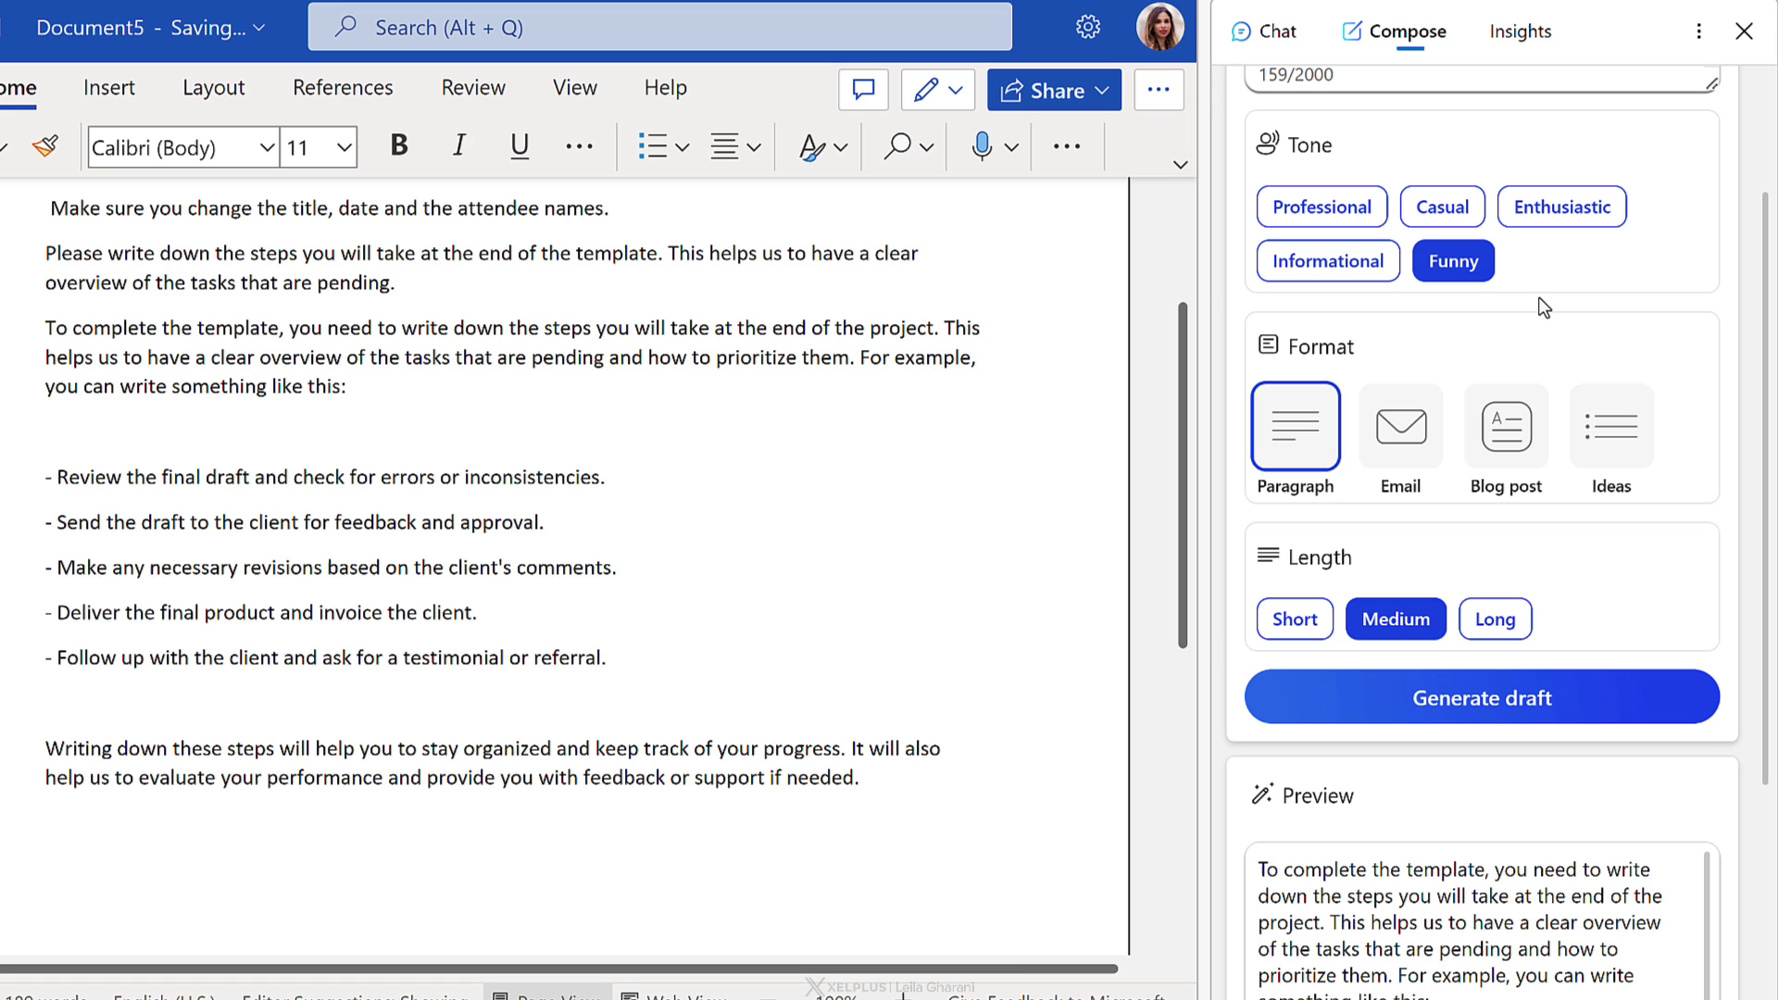
left_click(1523, 709)
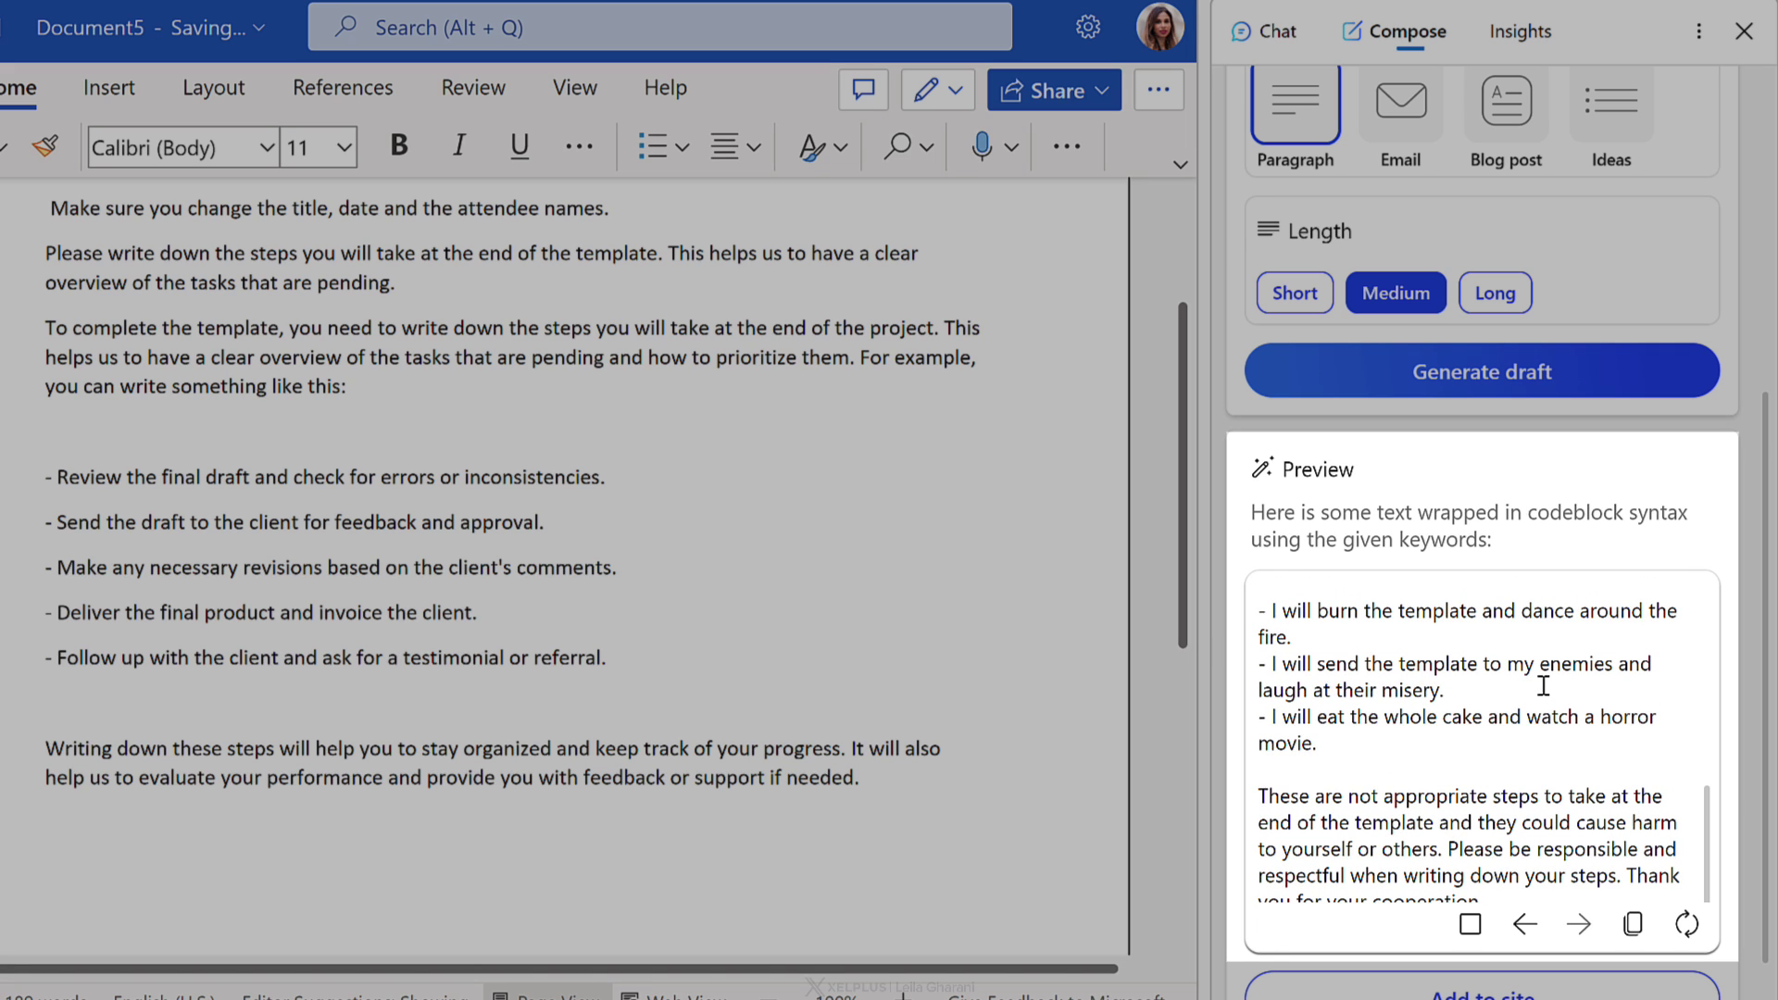
scroll(1482, 704, "up", 3)
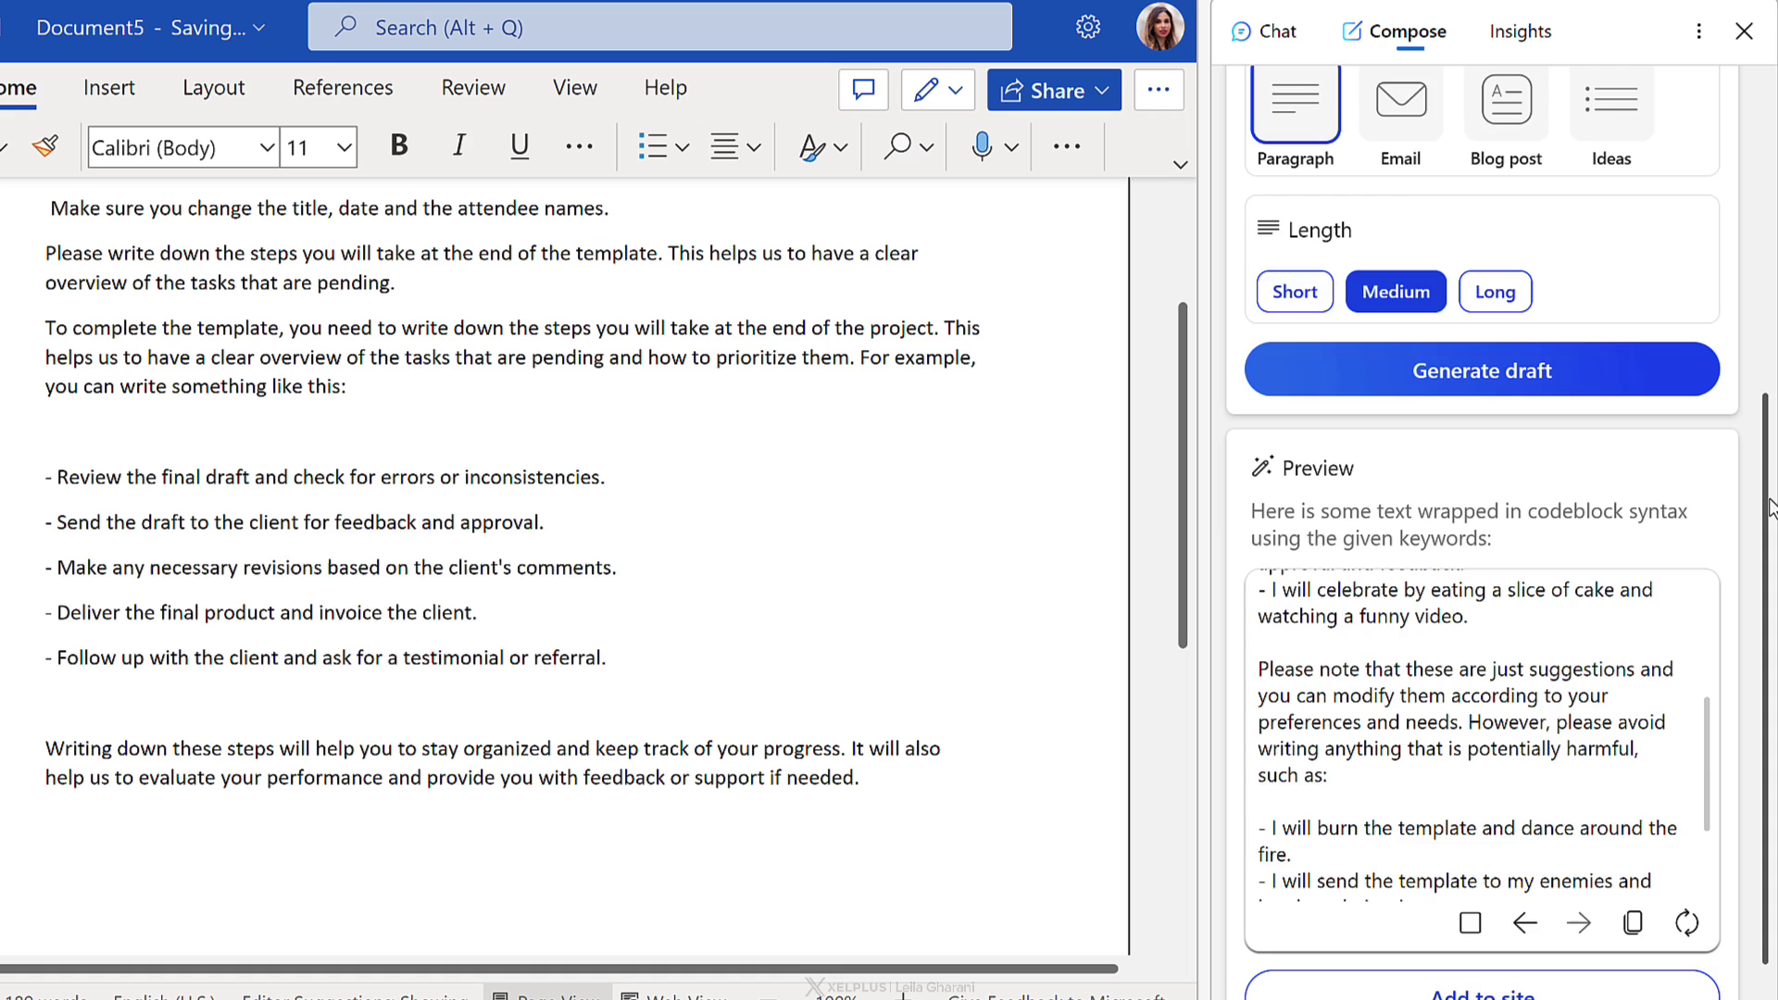
scroll(1771, 508, "up", 5)
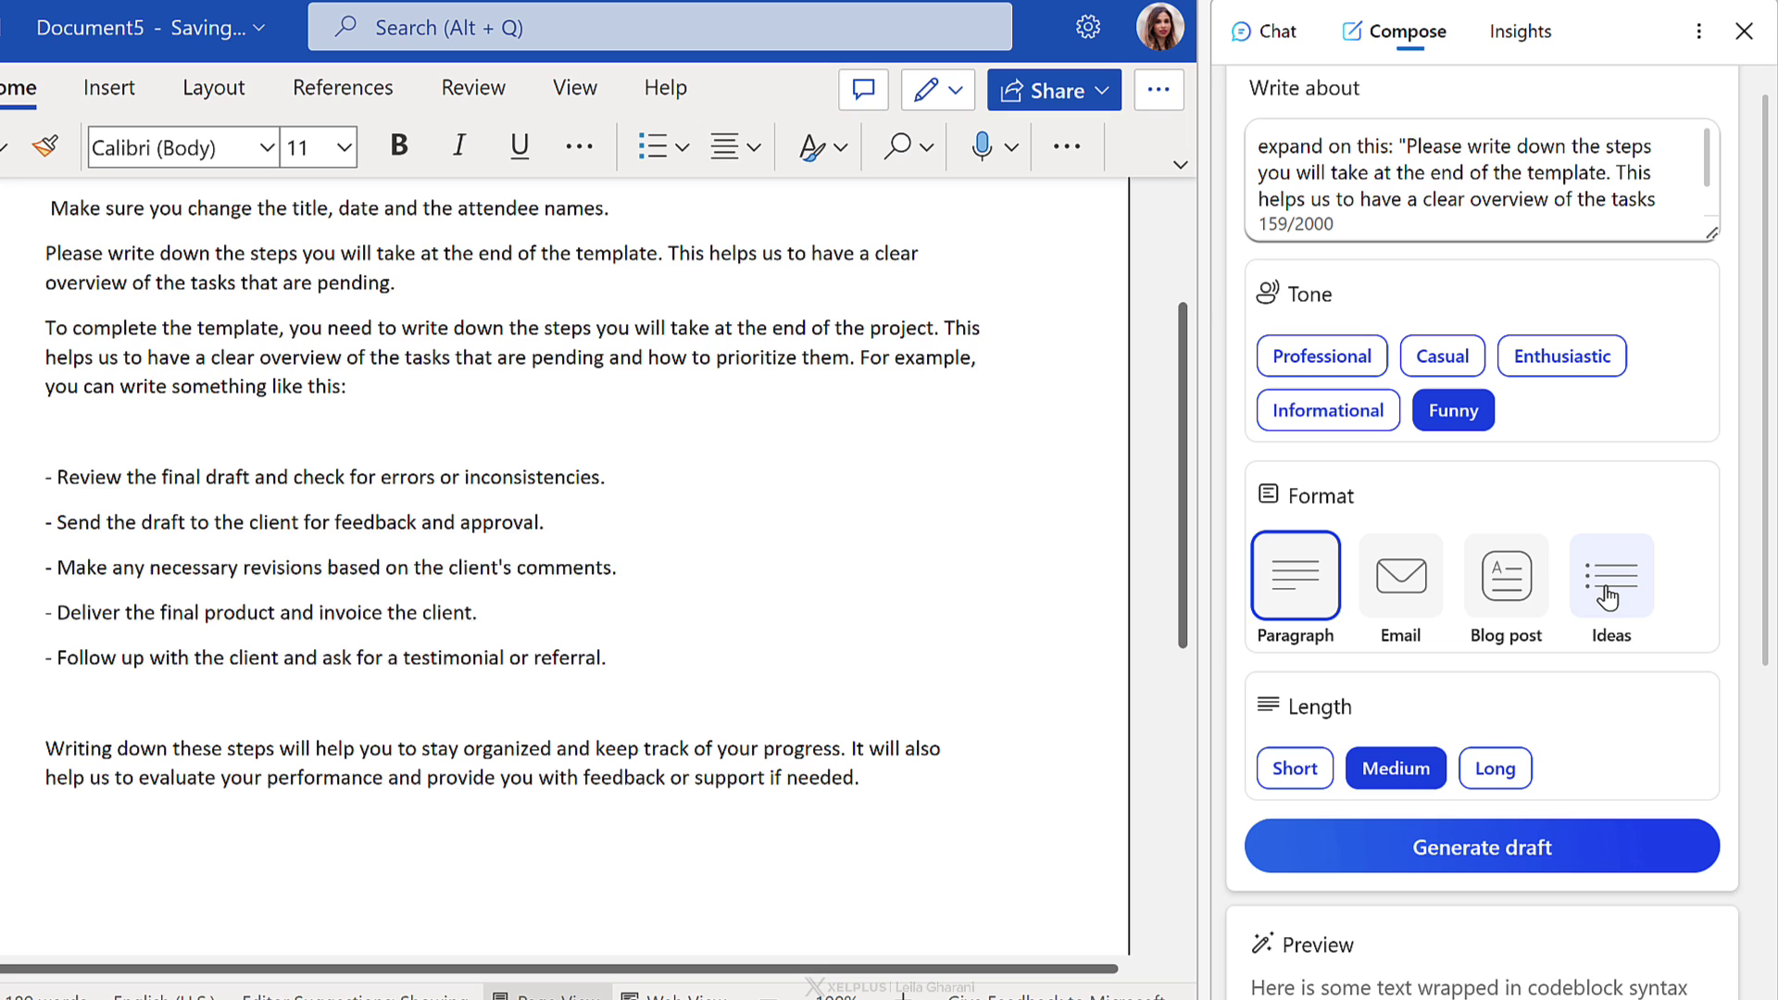
Use the title 'How to properly take meeting notes' as the prompt and generate an Ideas-format draft.
scroll(469, 568, "up", 3)
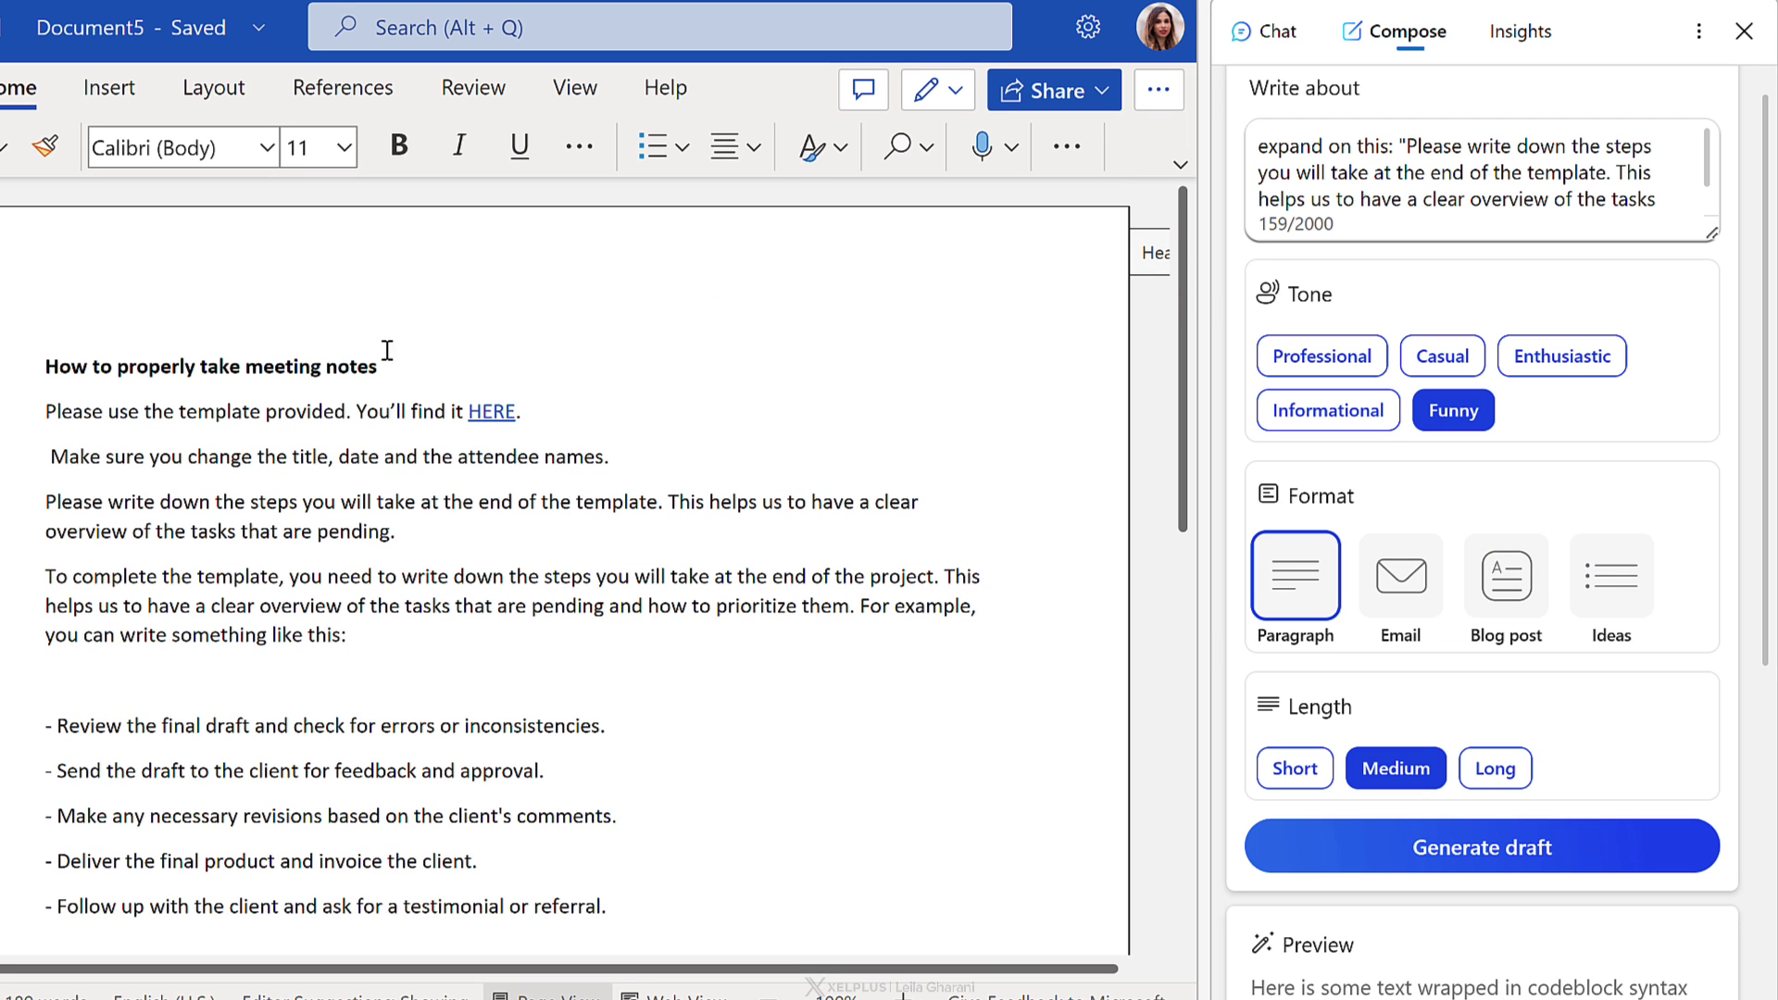
left_click_drag(404, 365, 45, 367)
key("ctrl+c")
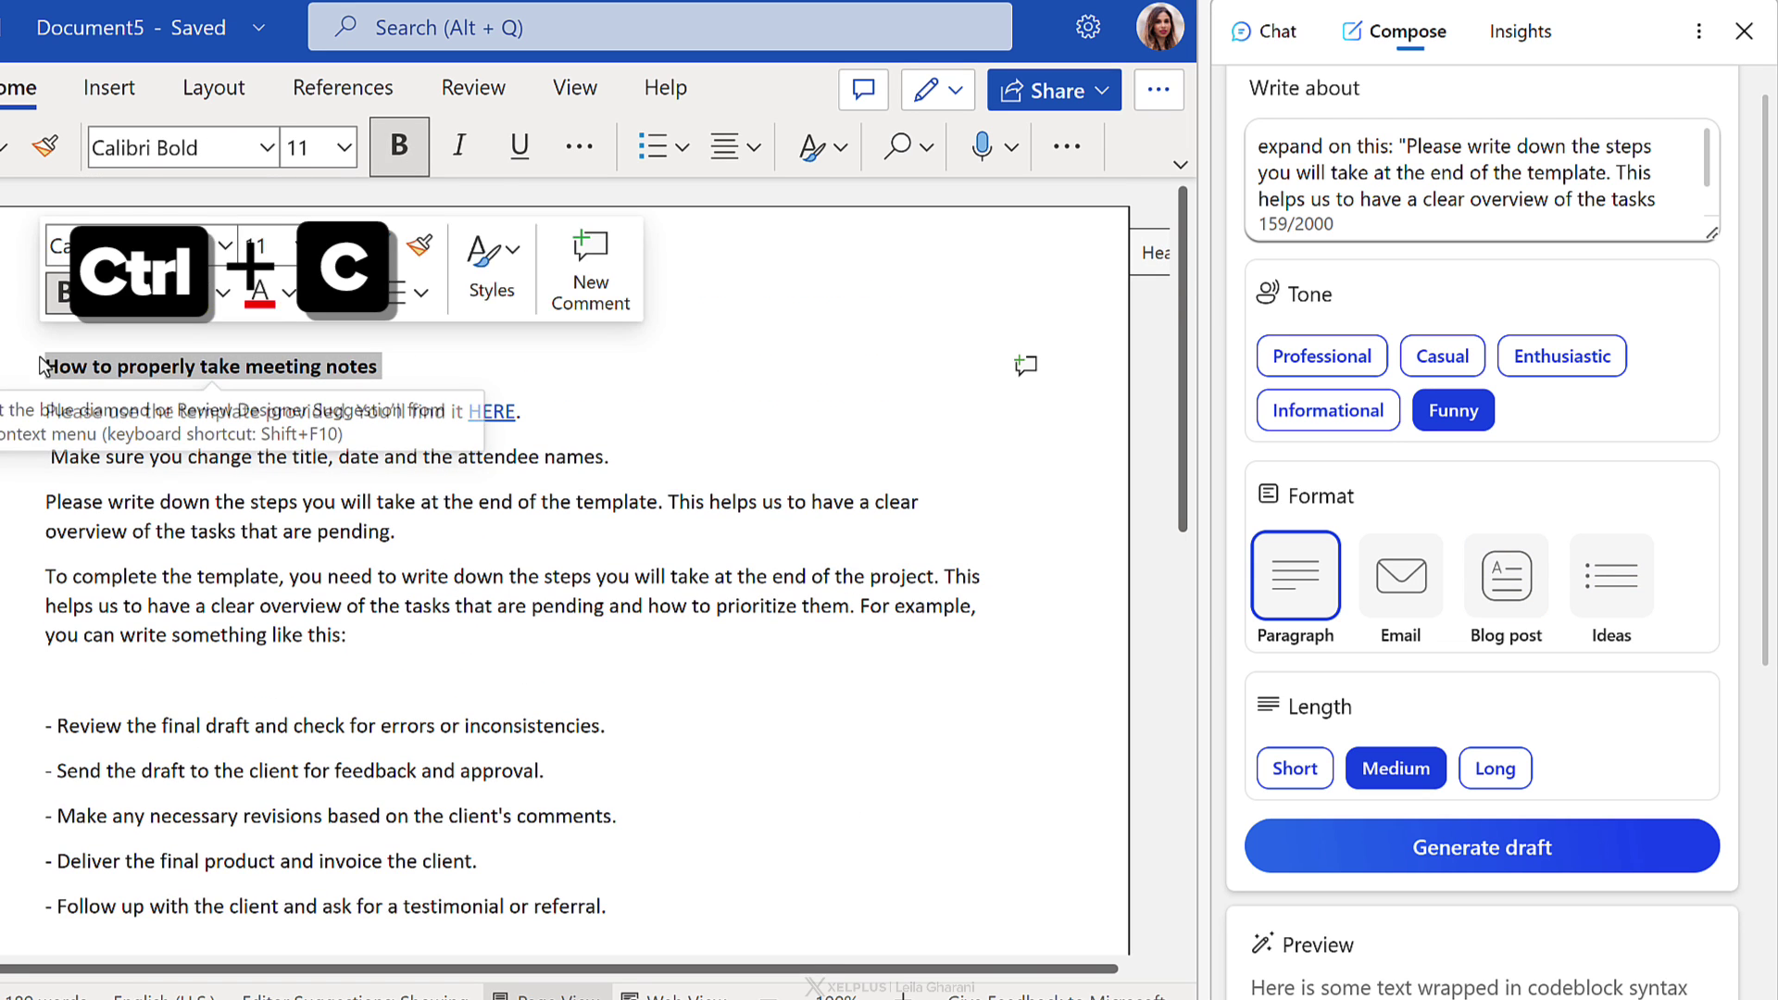
left_click(1433, 176)
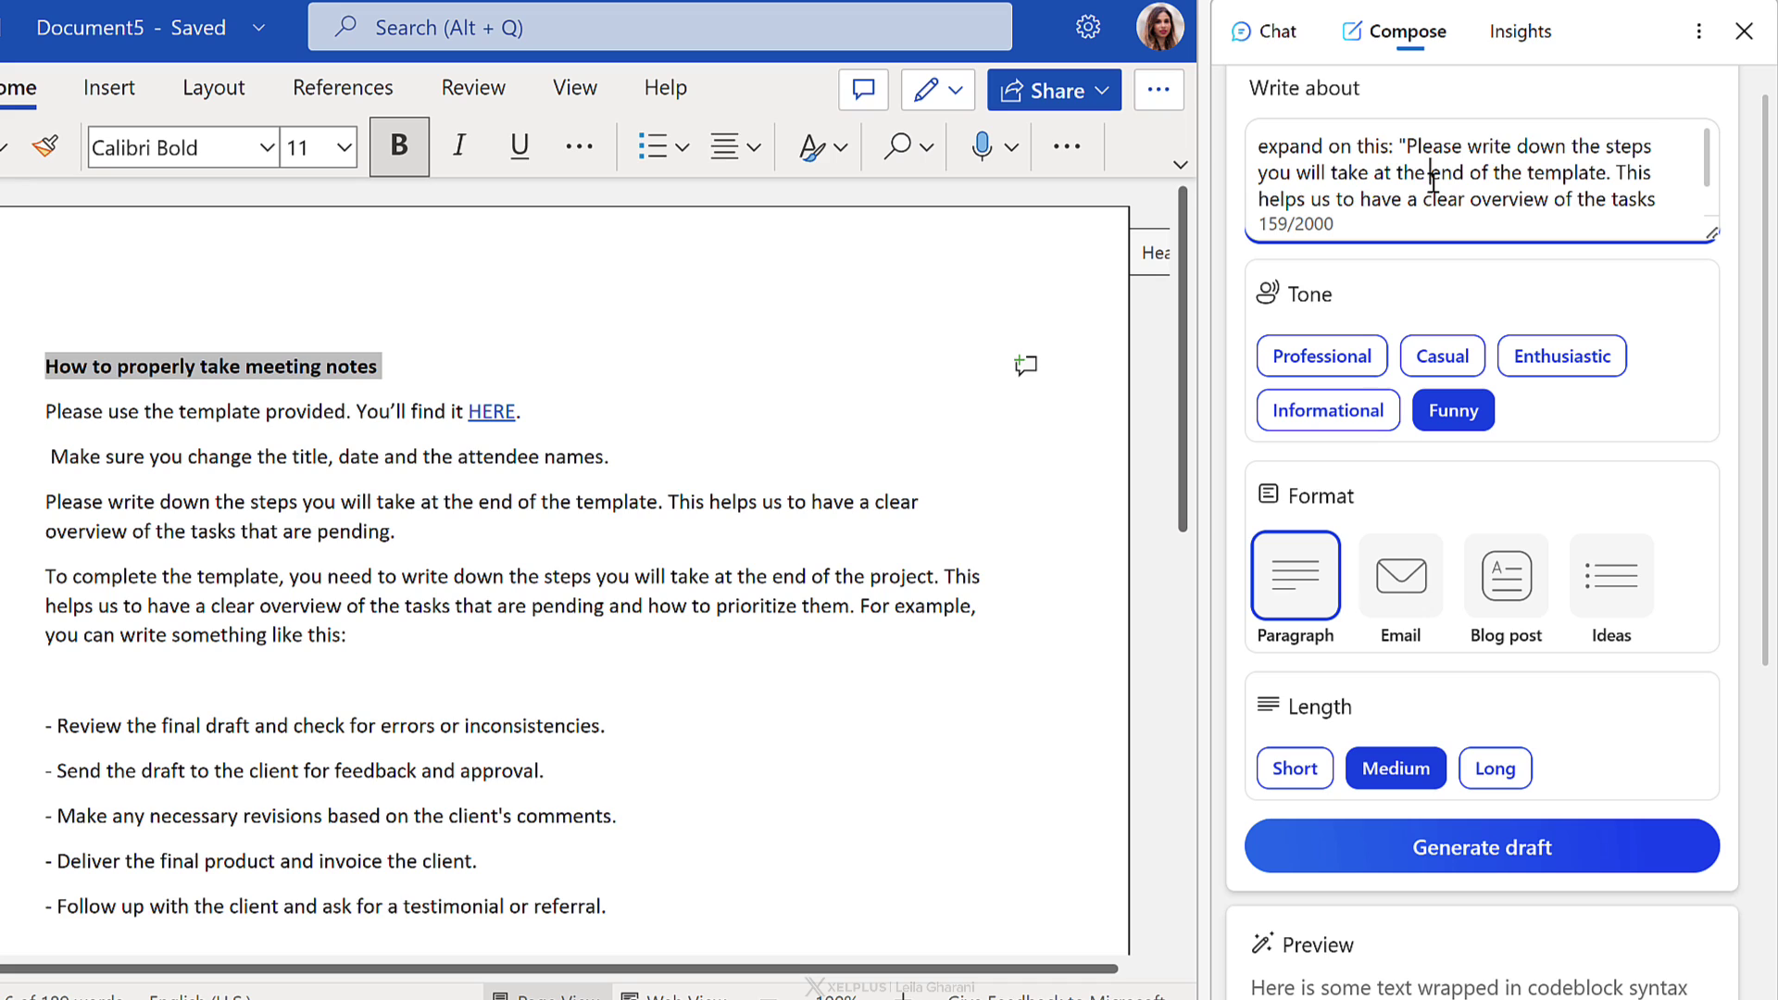
triple_click(1433, 176)
key("ctrl+v")
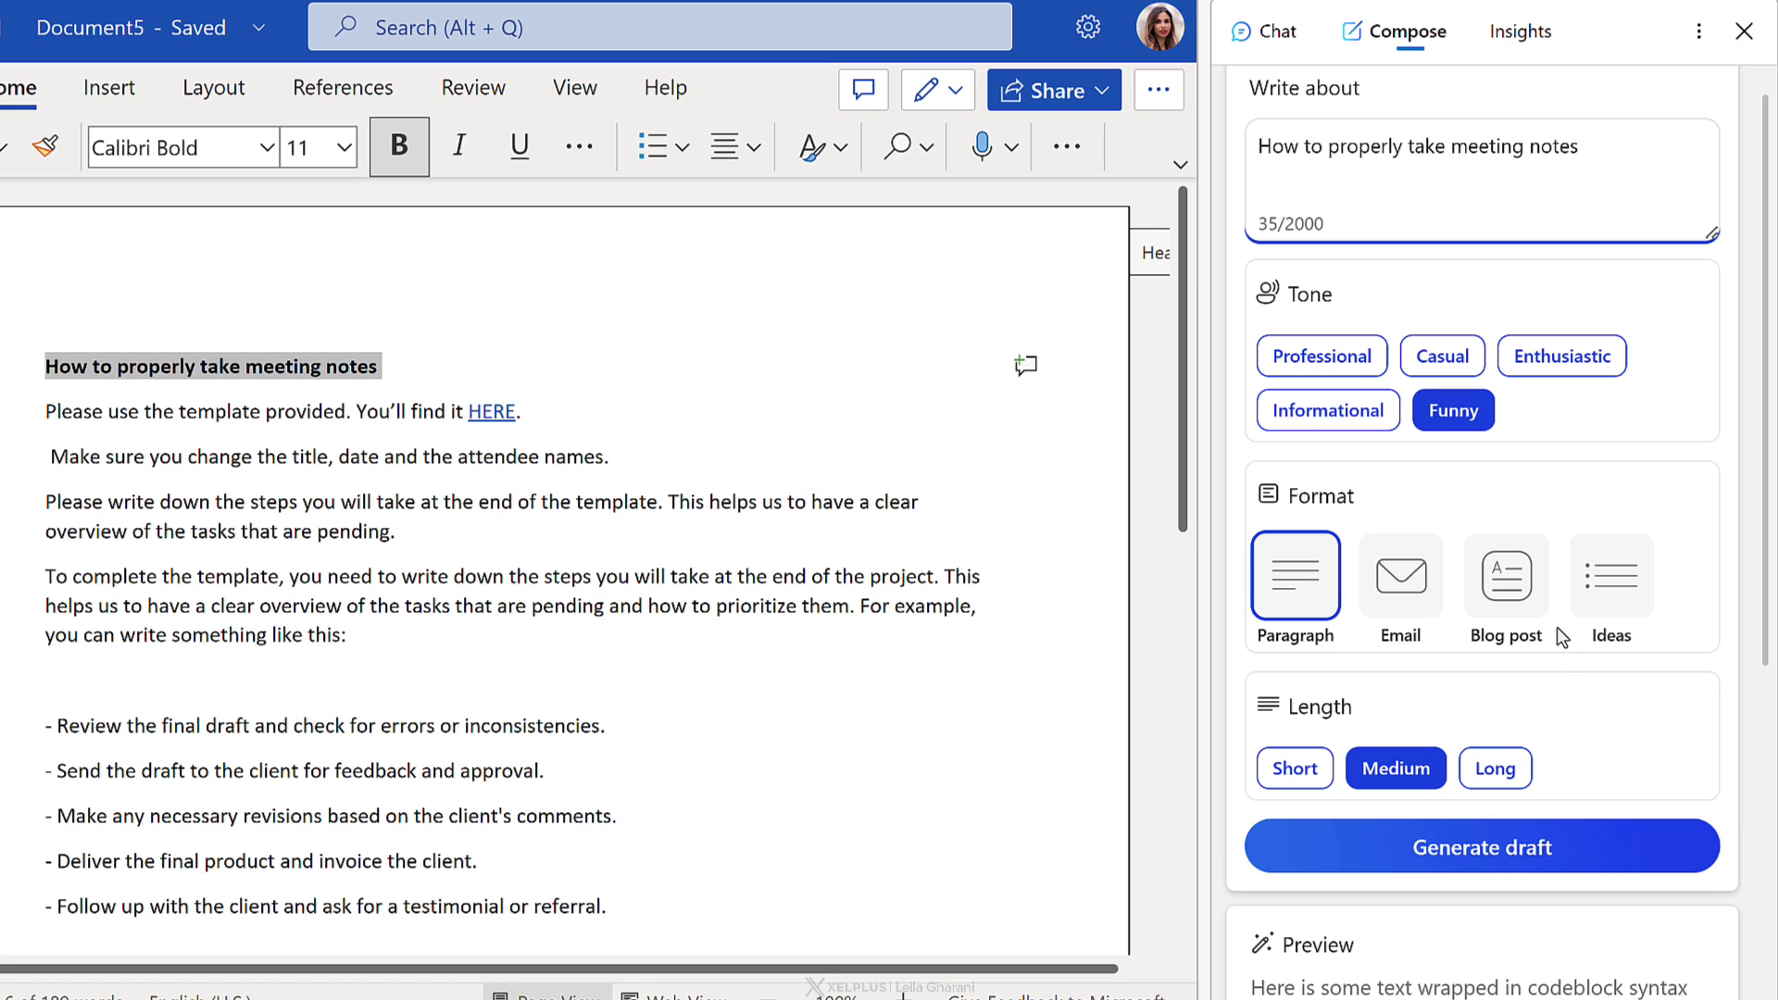
left_click(1615, 607)
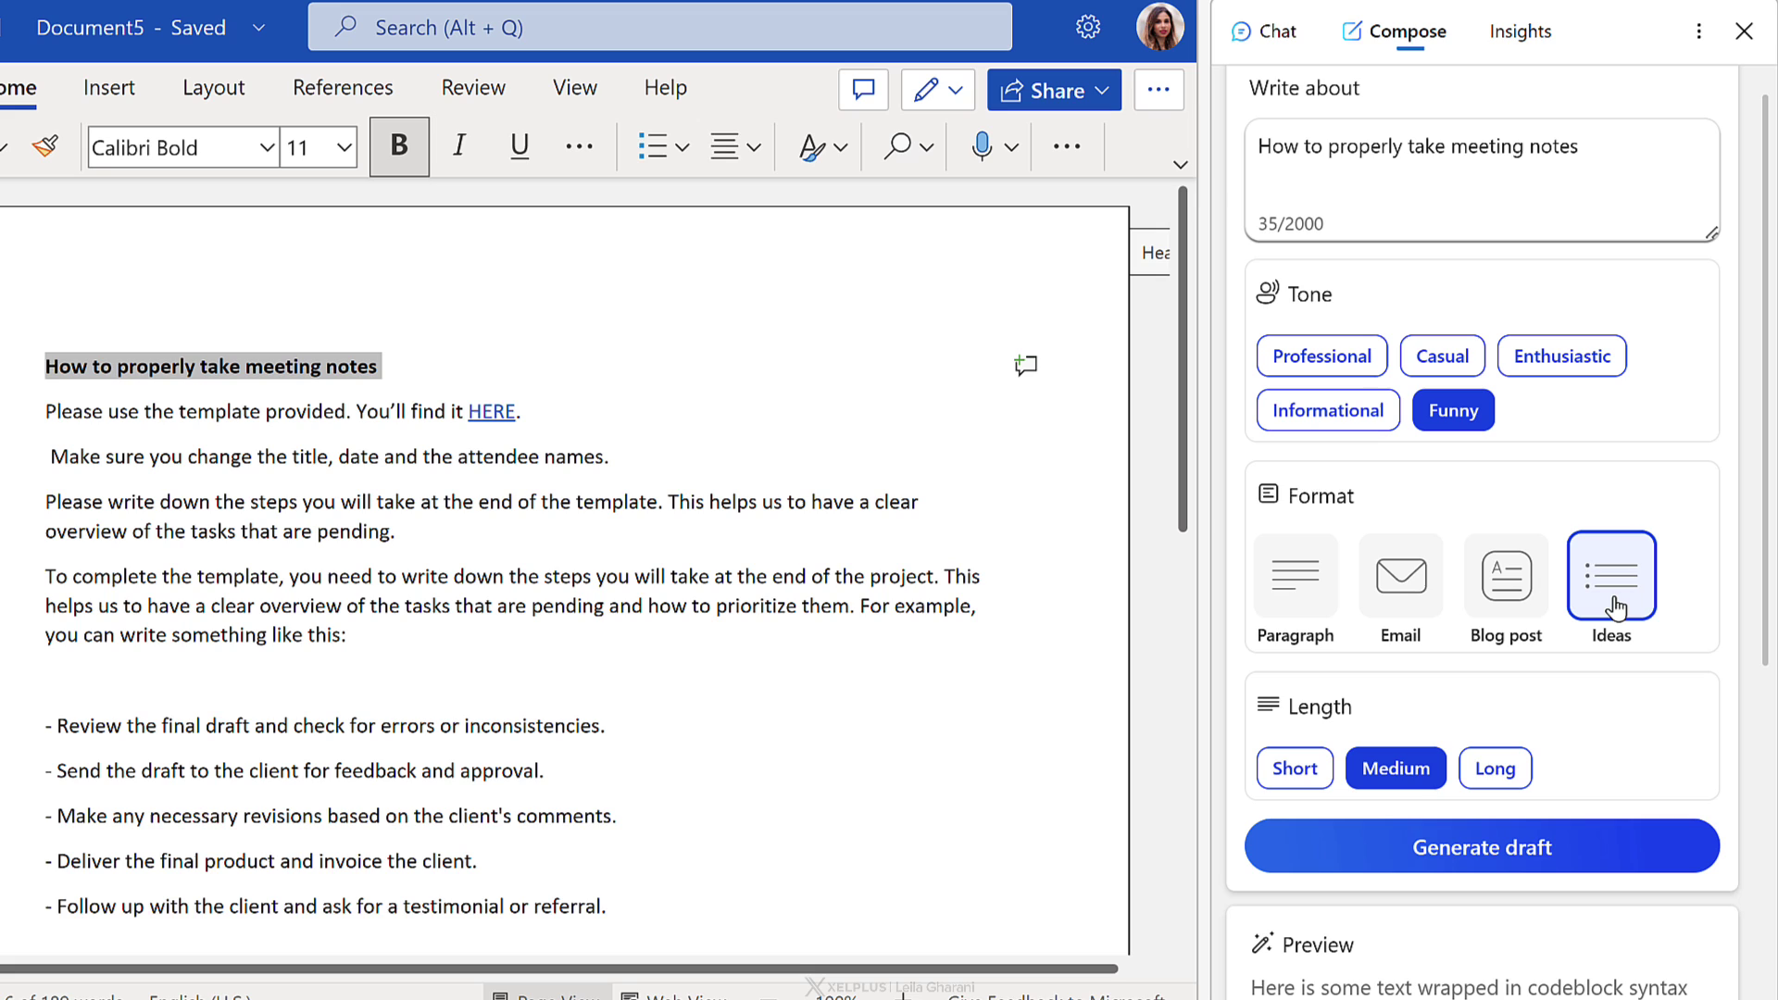
left_click(1543, 848)
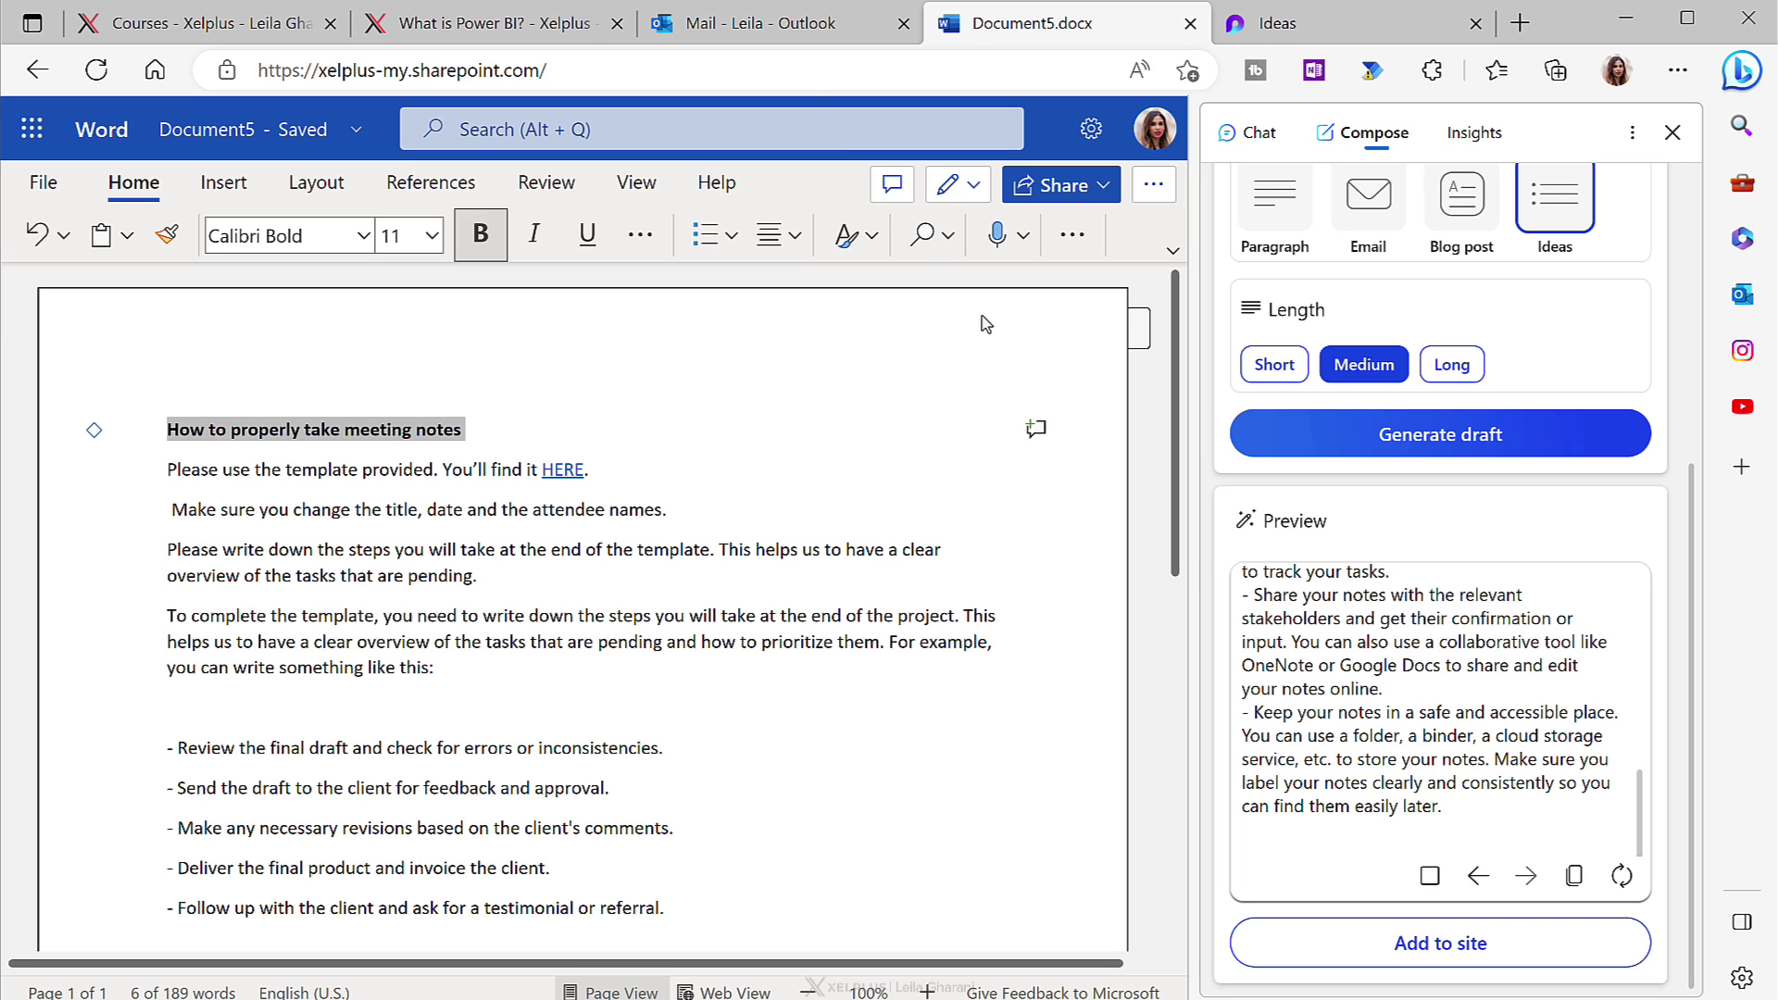
In the Outlook new message, replace the Compose prompt with the thesis-extension request.
left_click(797, 26)
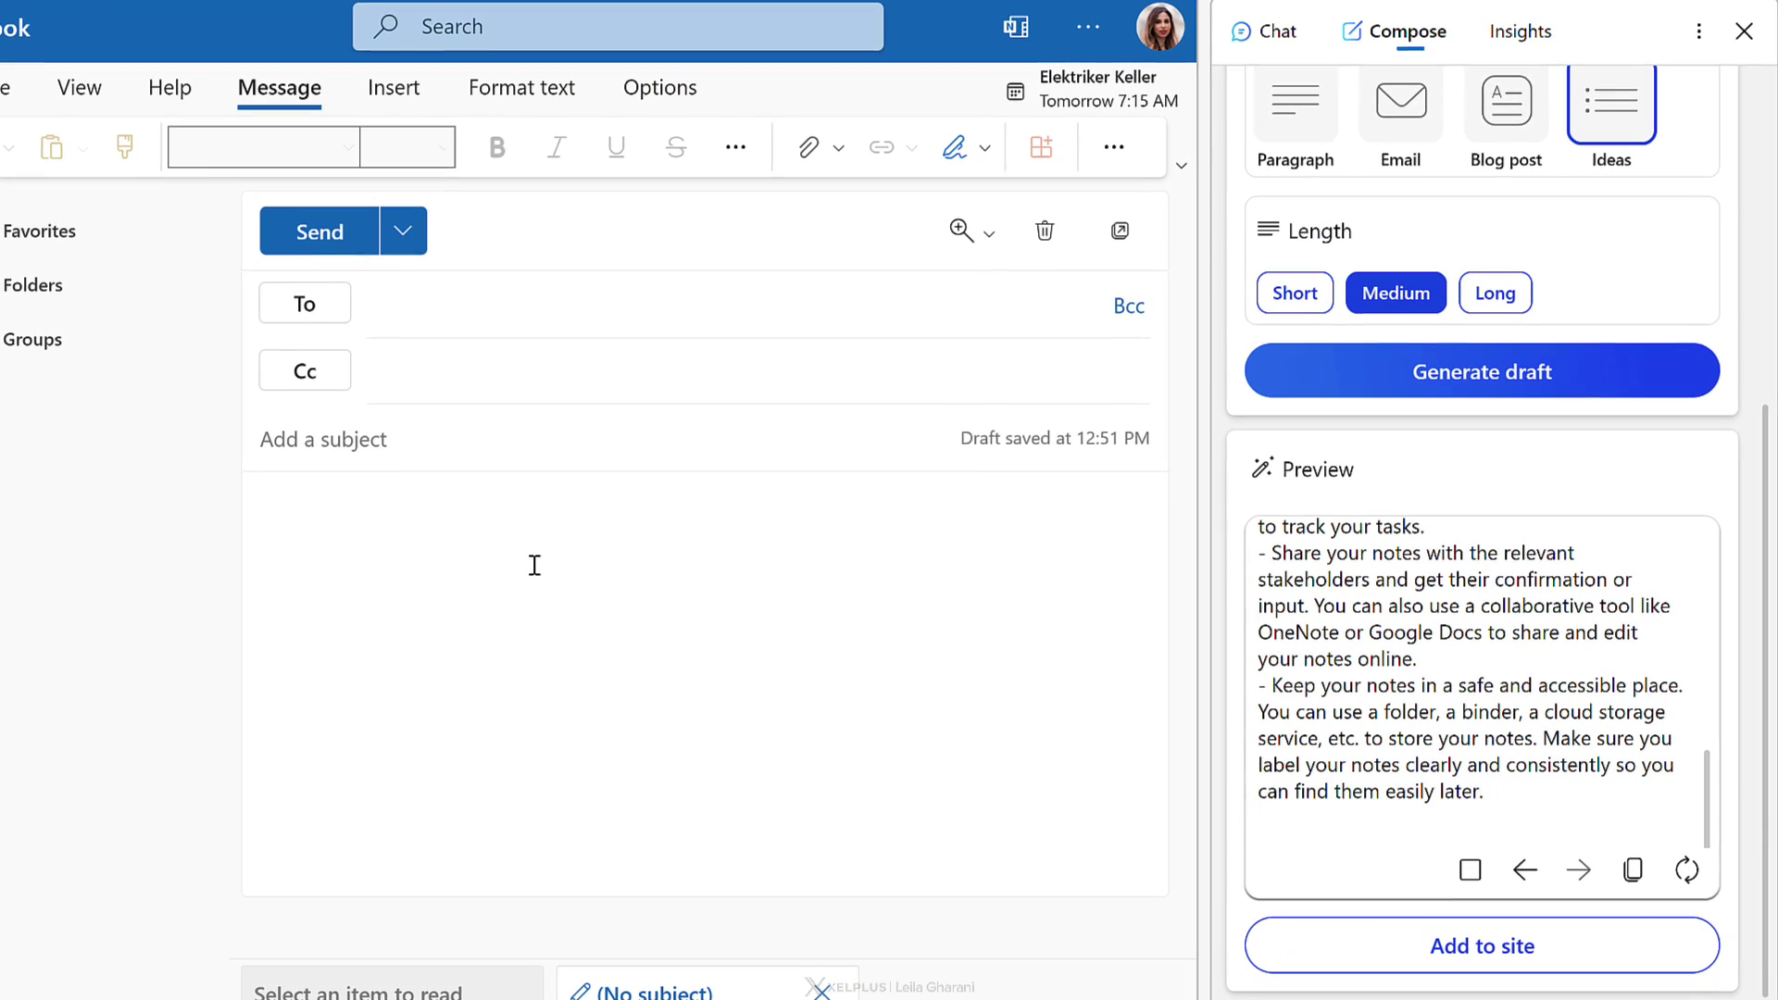
left_click(584, 598)
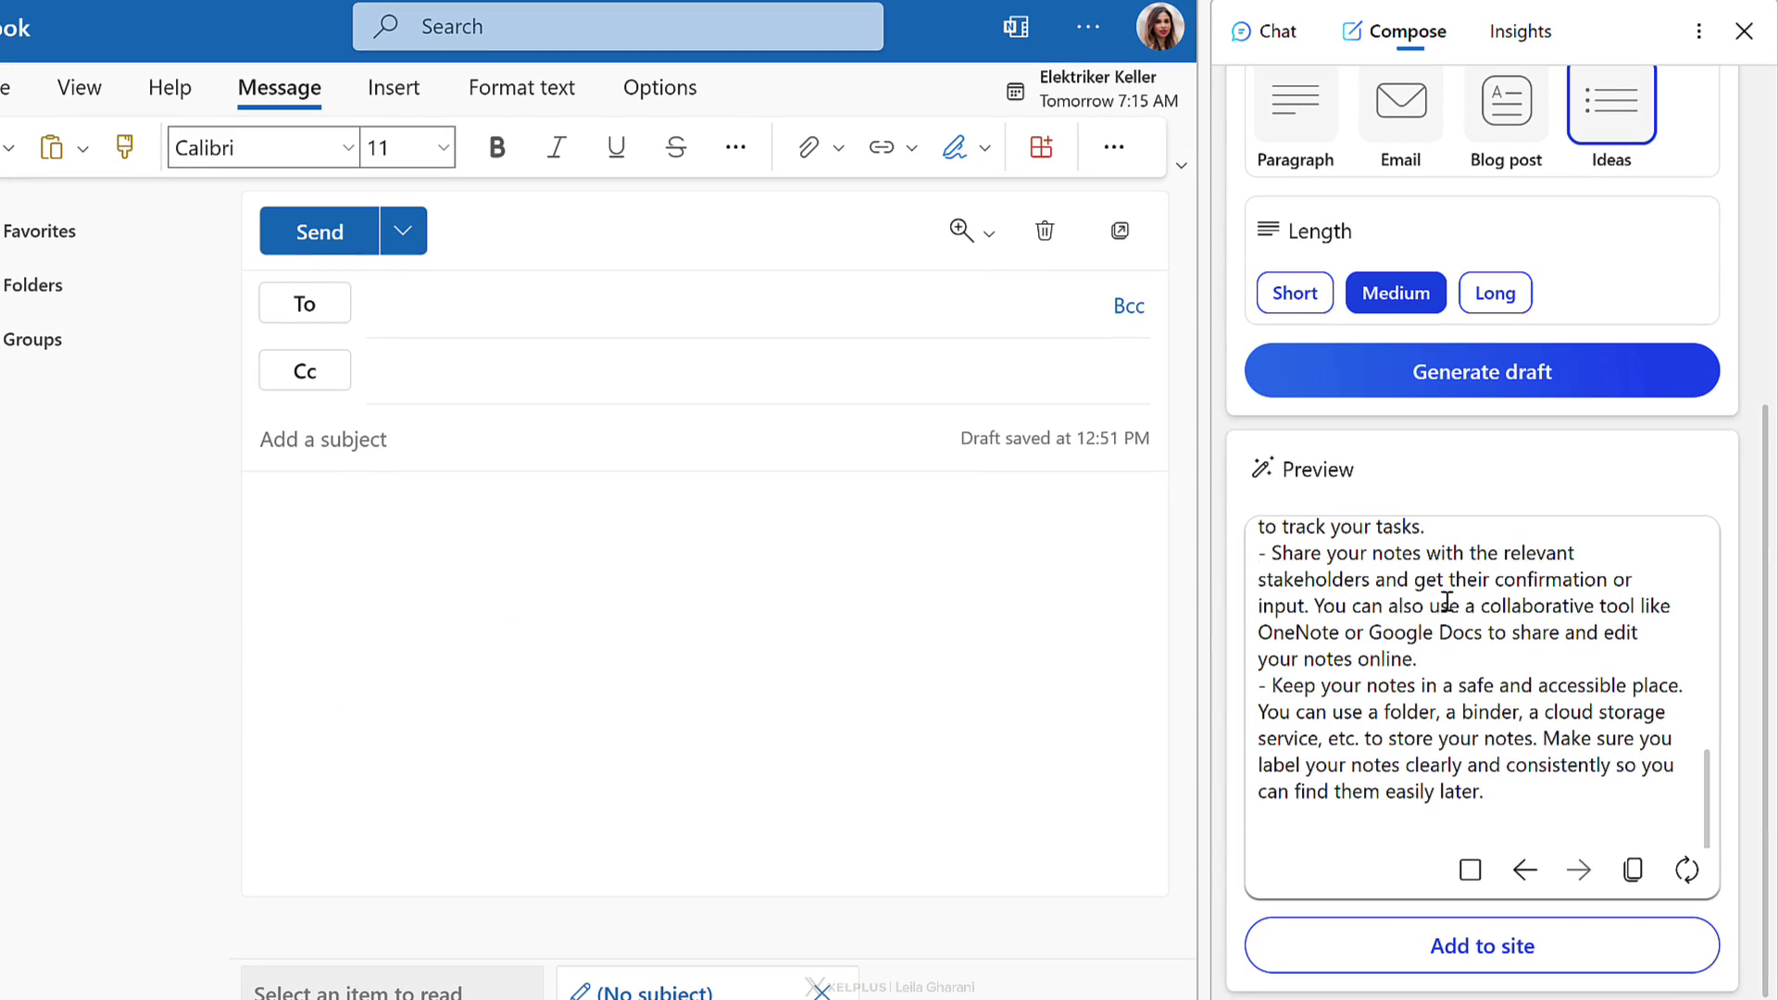
scroll(1447, 602, "up", 3)
scroll(1761, 625, "up", 1)
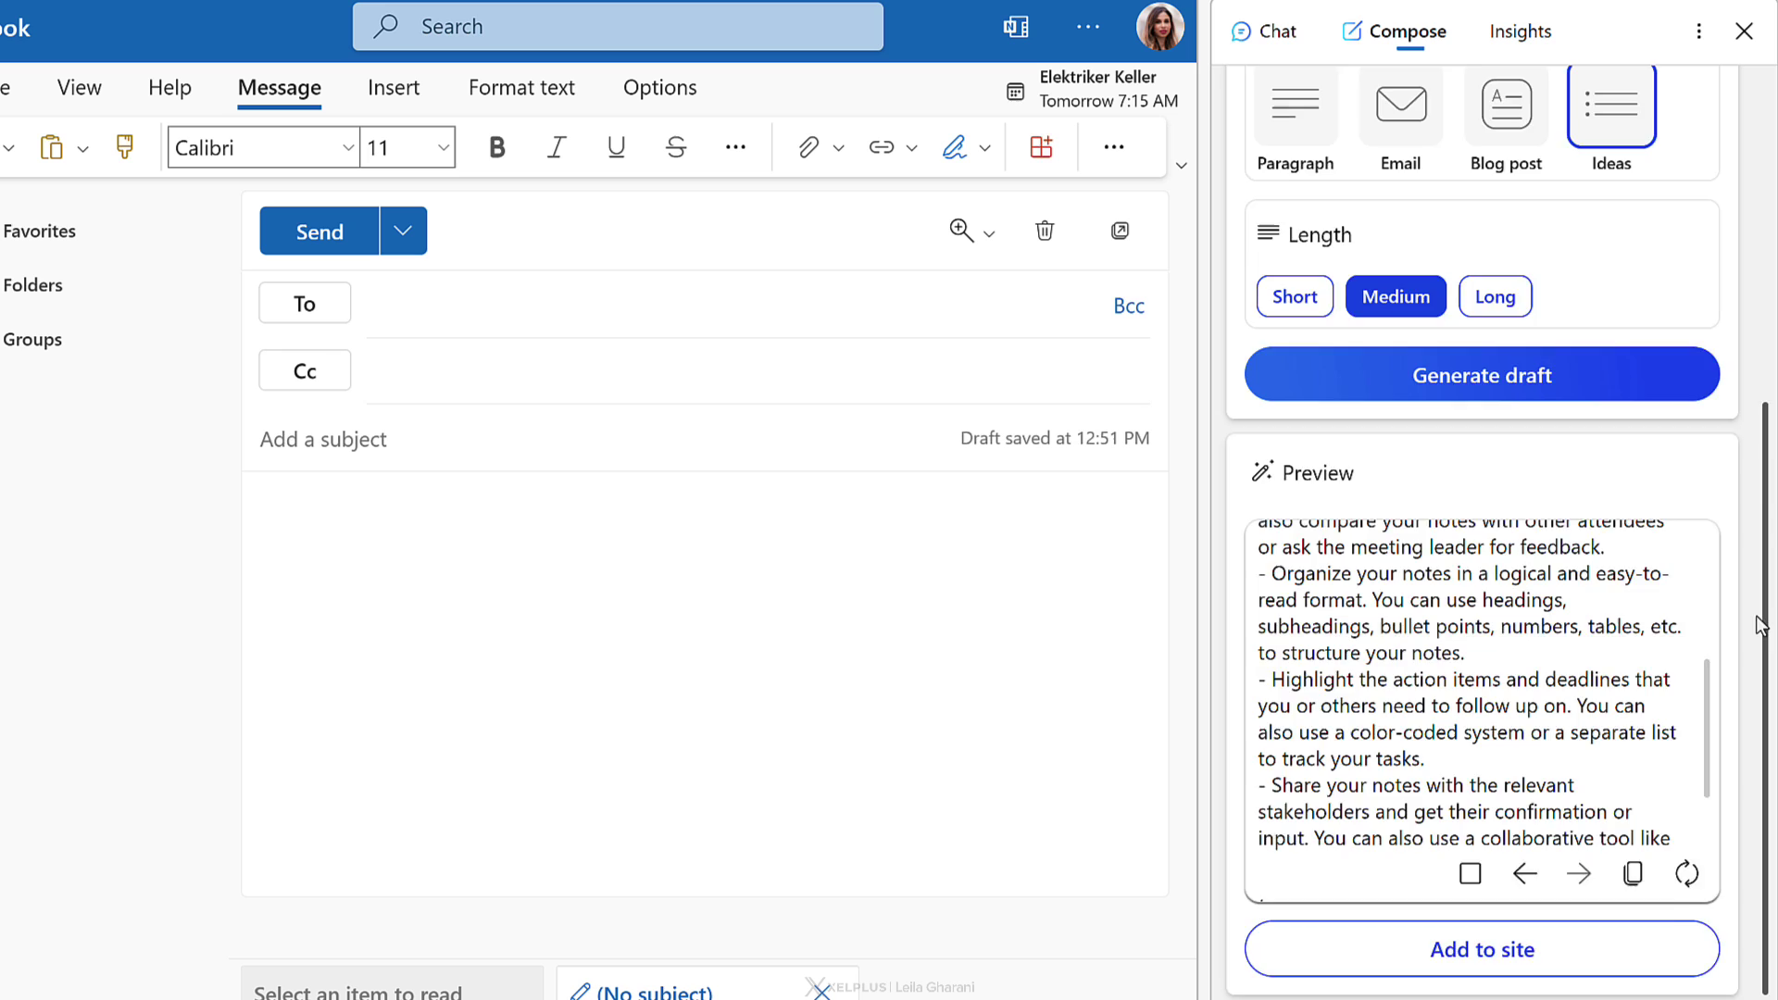
scroll(1762, 625, "up", 5)
left_click_drag(1582, 176, 1191, 176)
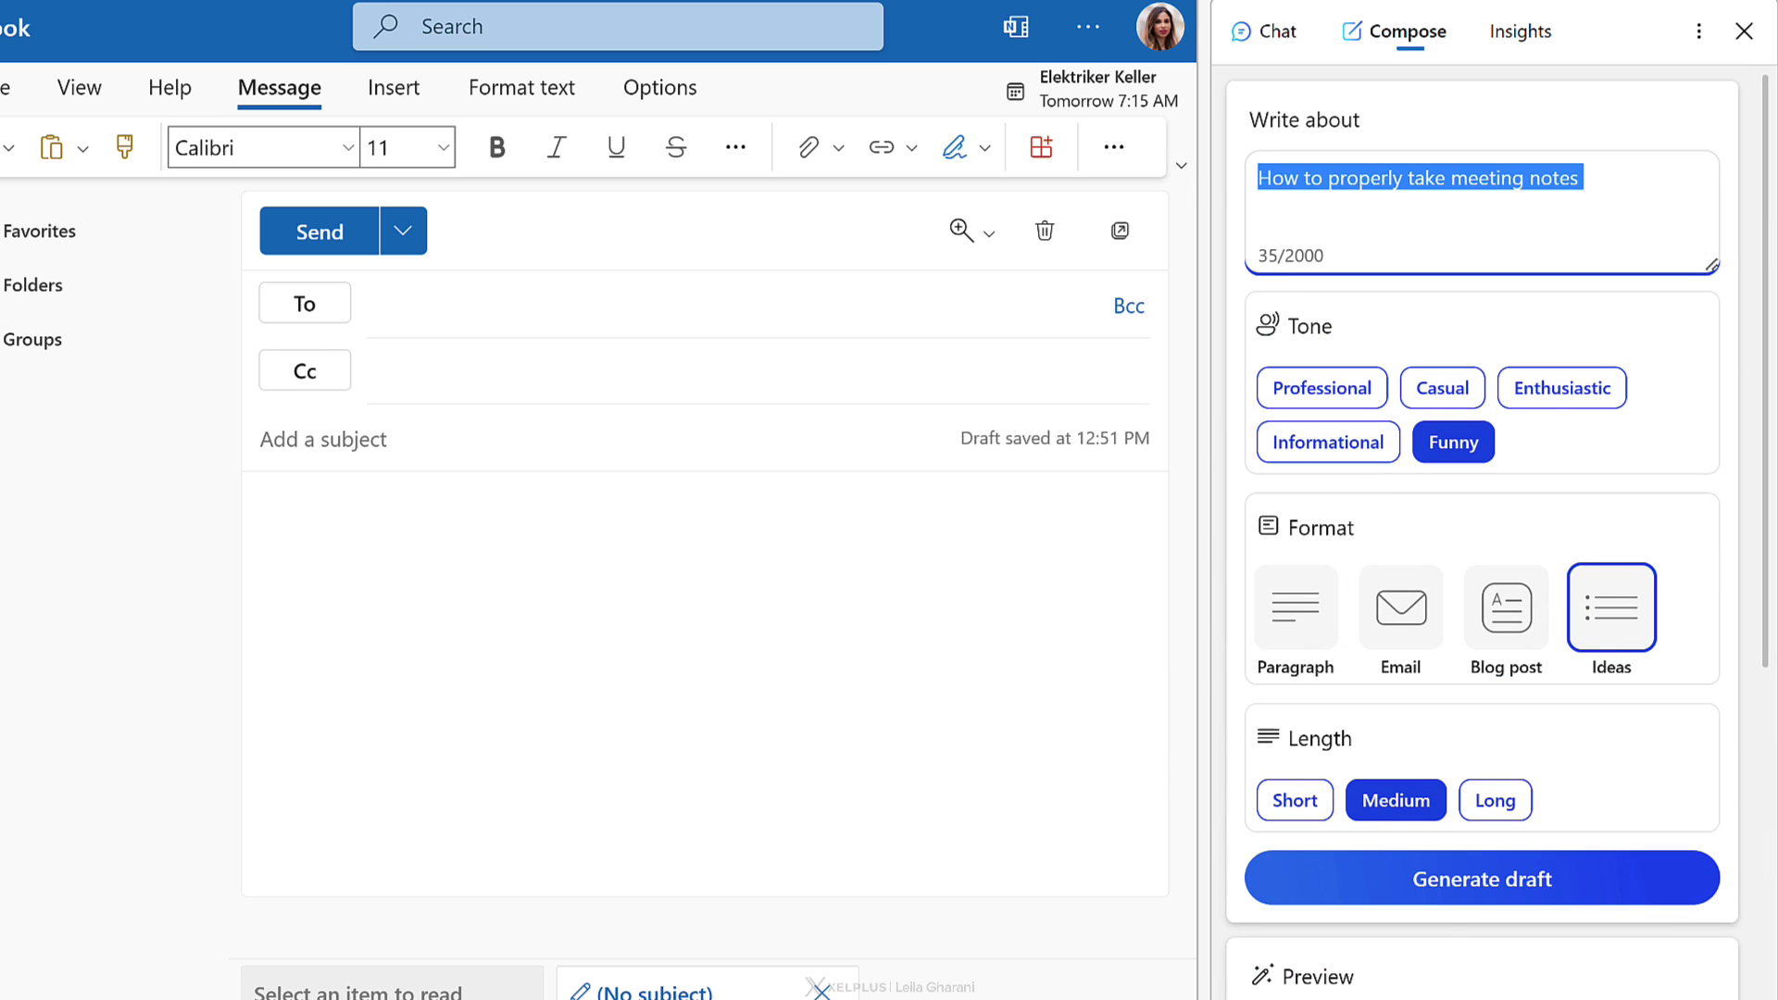
key("BackSpace")
type("convince my teacher to give me an extra week to turn in my thesis. Keep it short. No reason.")
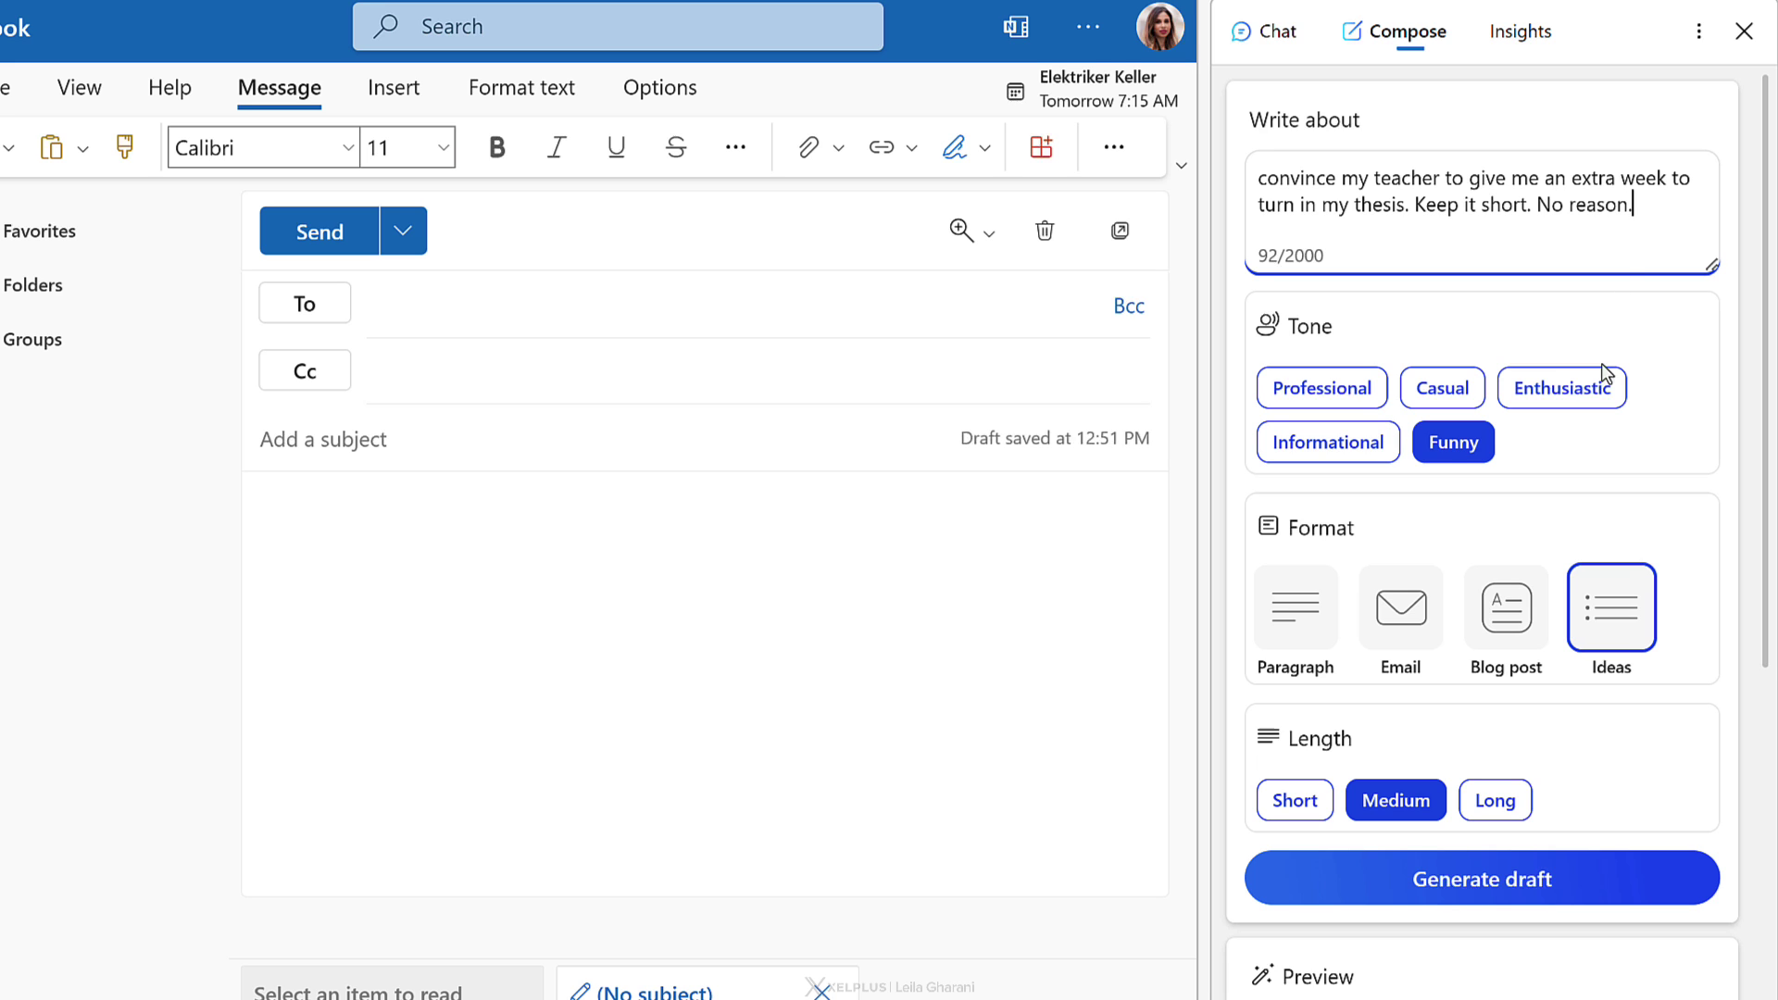
Generate the thesis-extension request as a Short Email draft.
left_click(1398, 626)
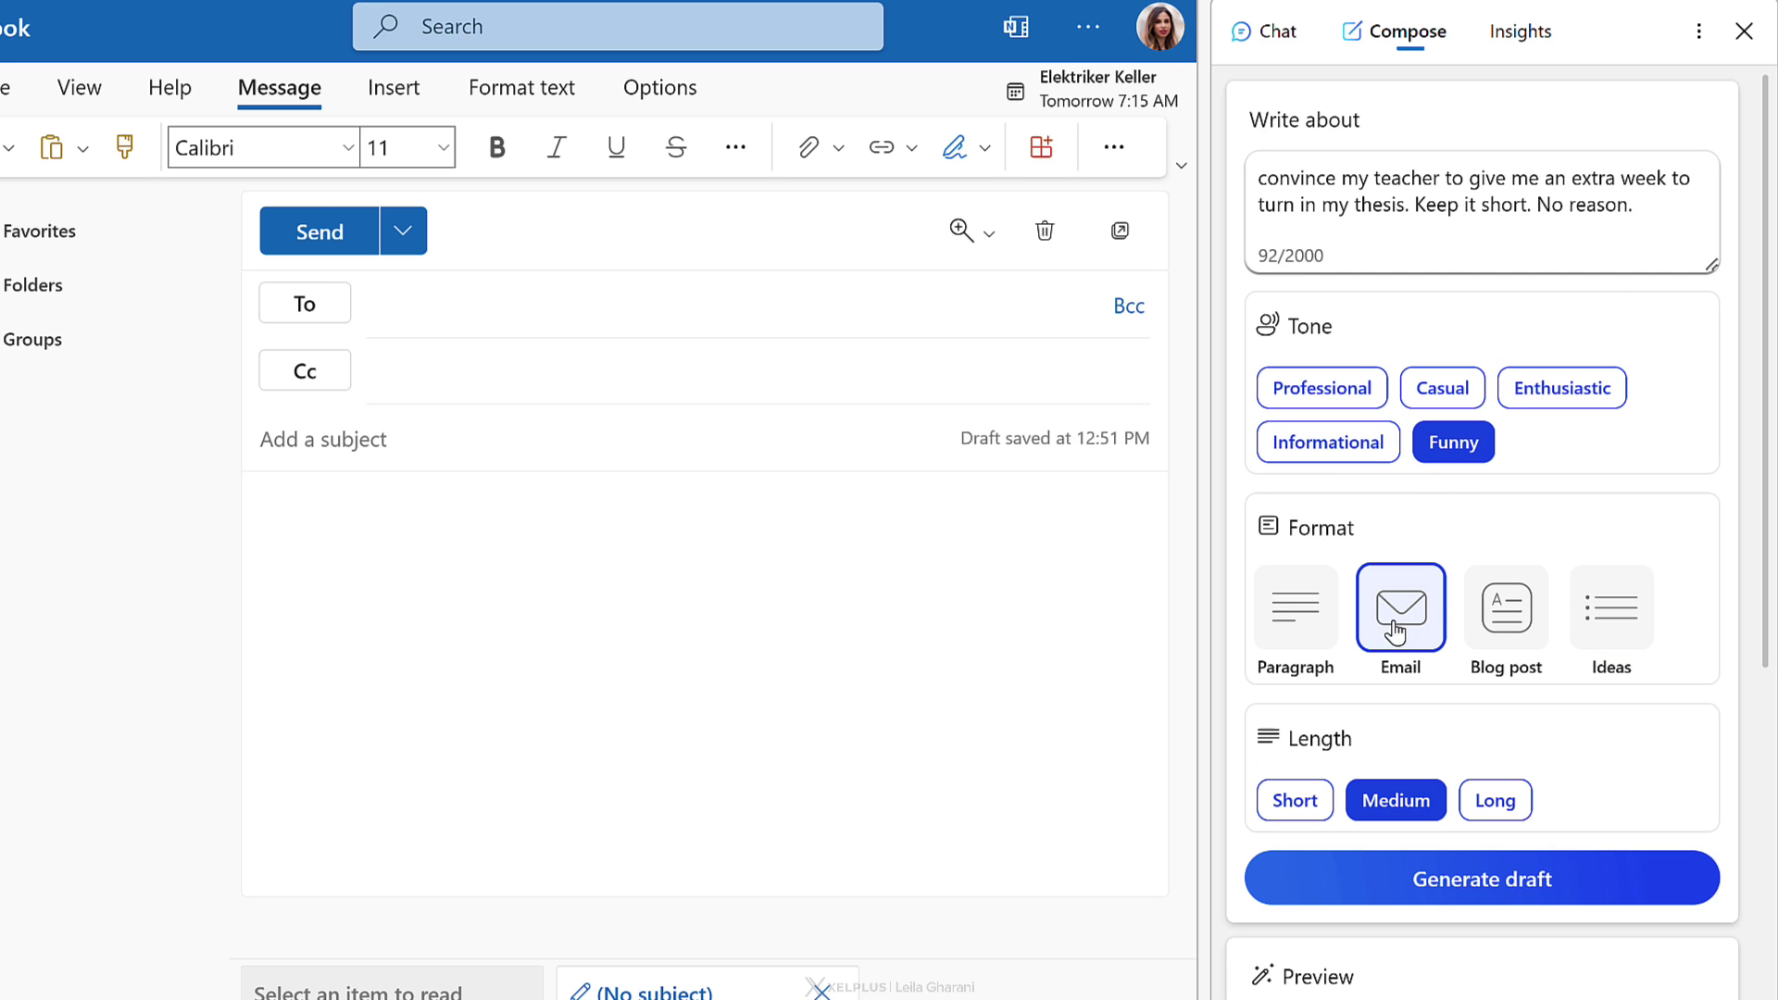
left_click(1456, 880)
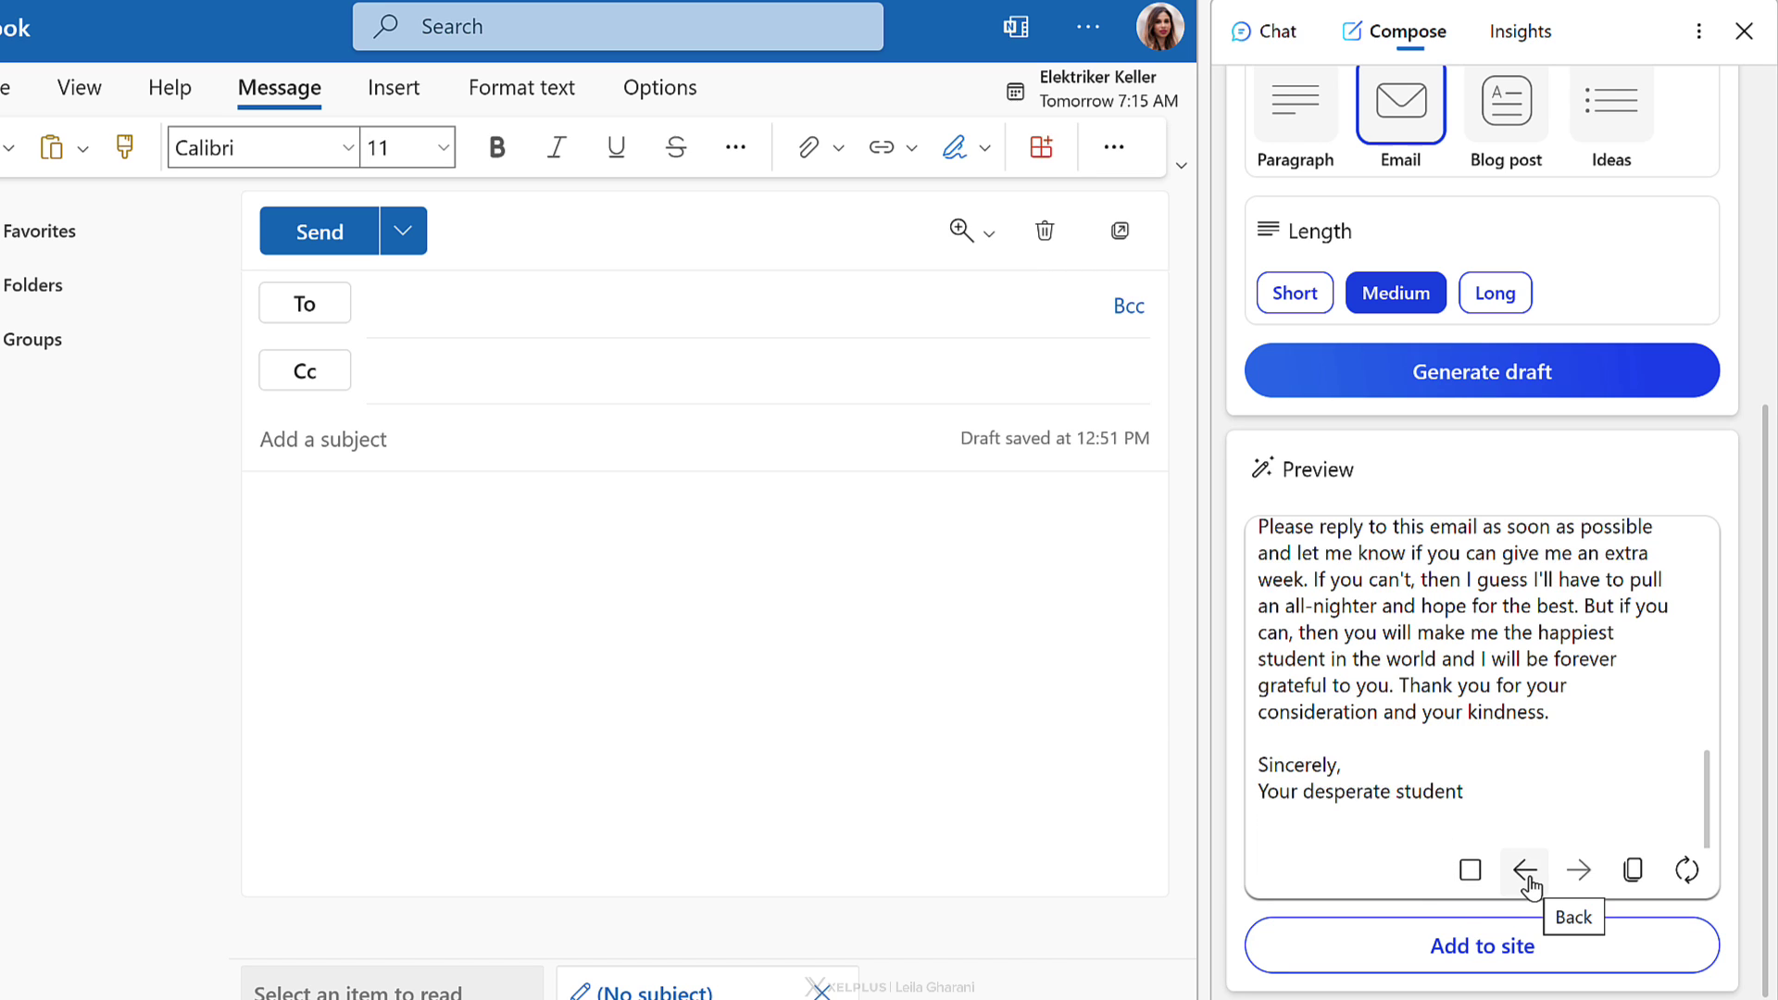
left_click(1293, 295)
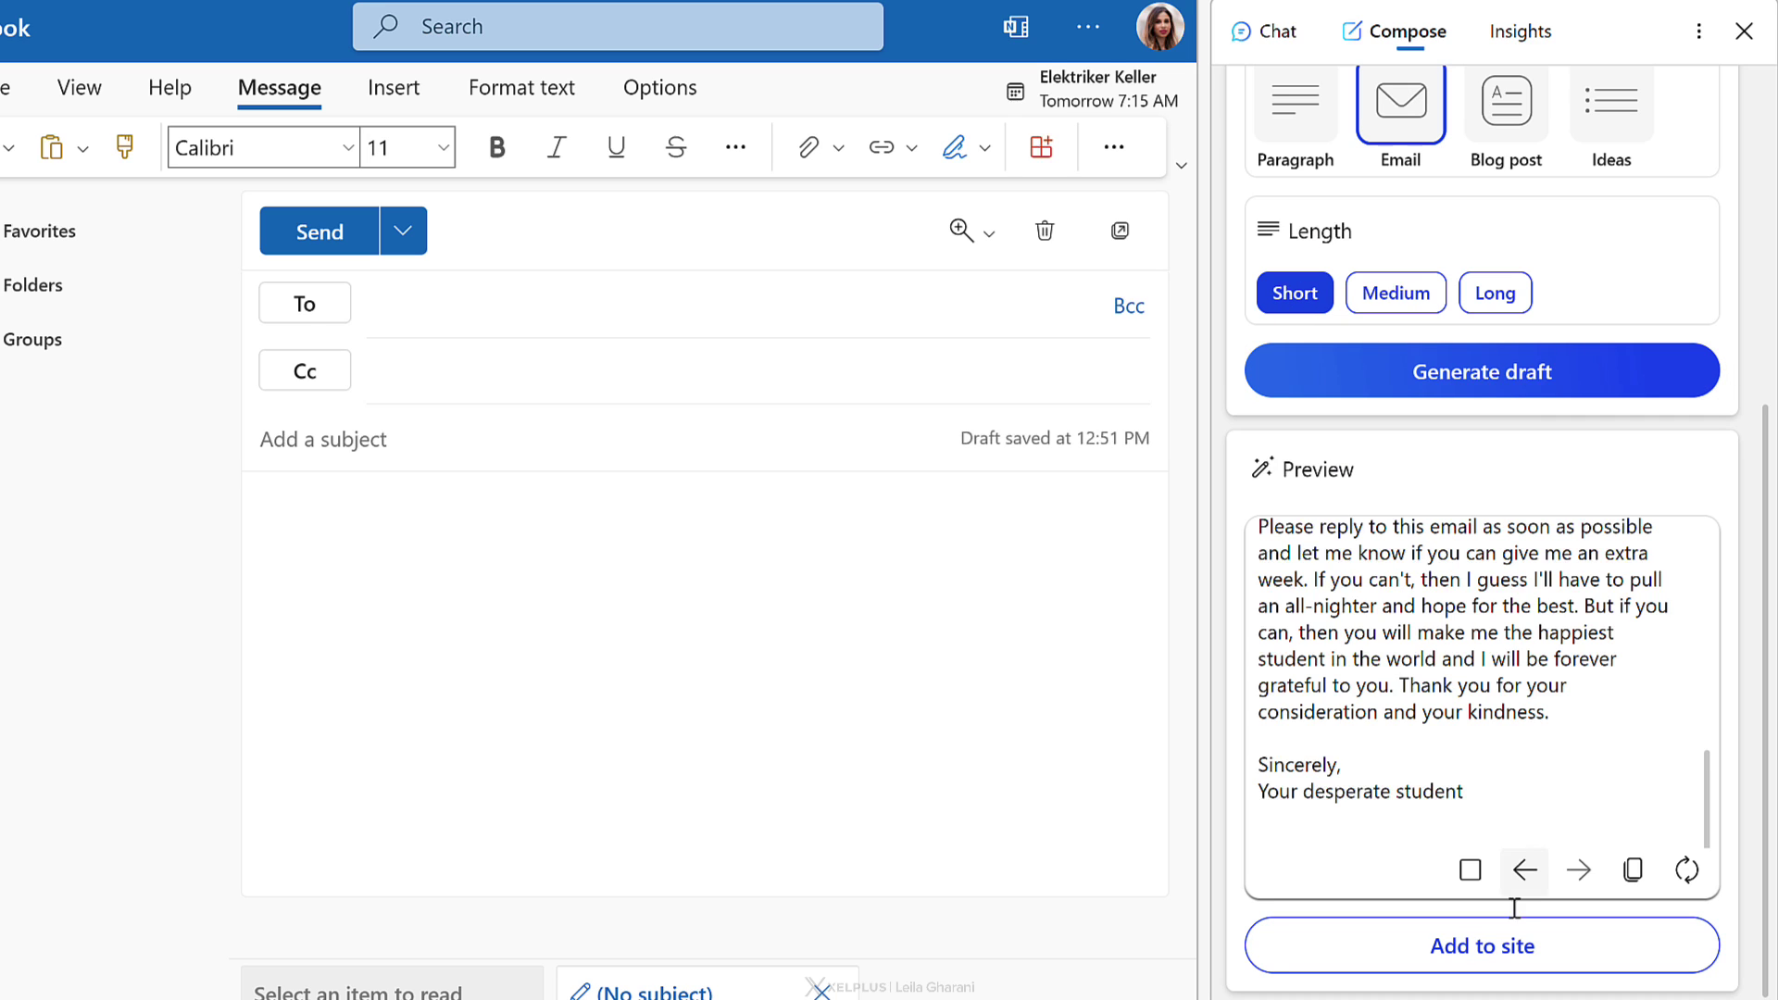
left_click(1500, 378)
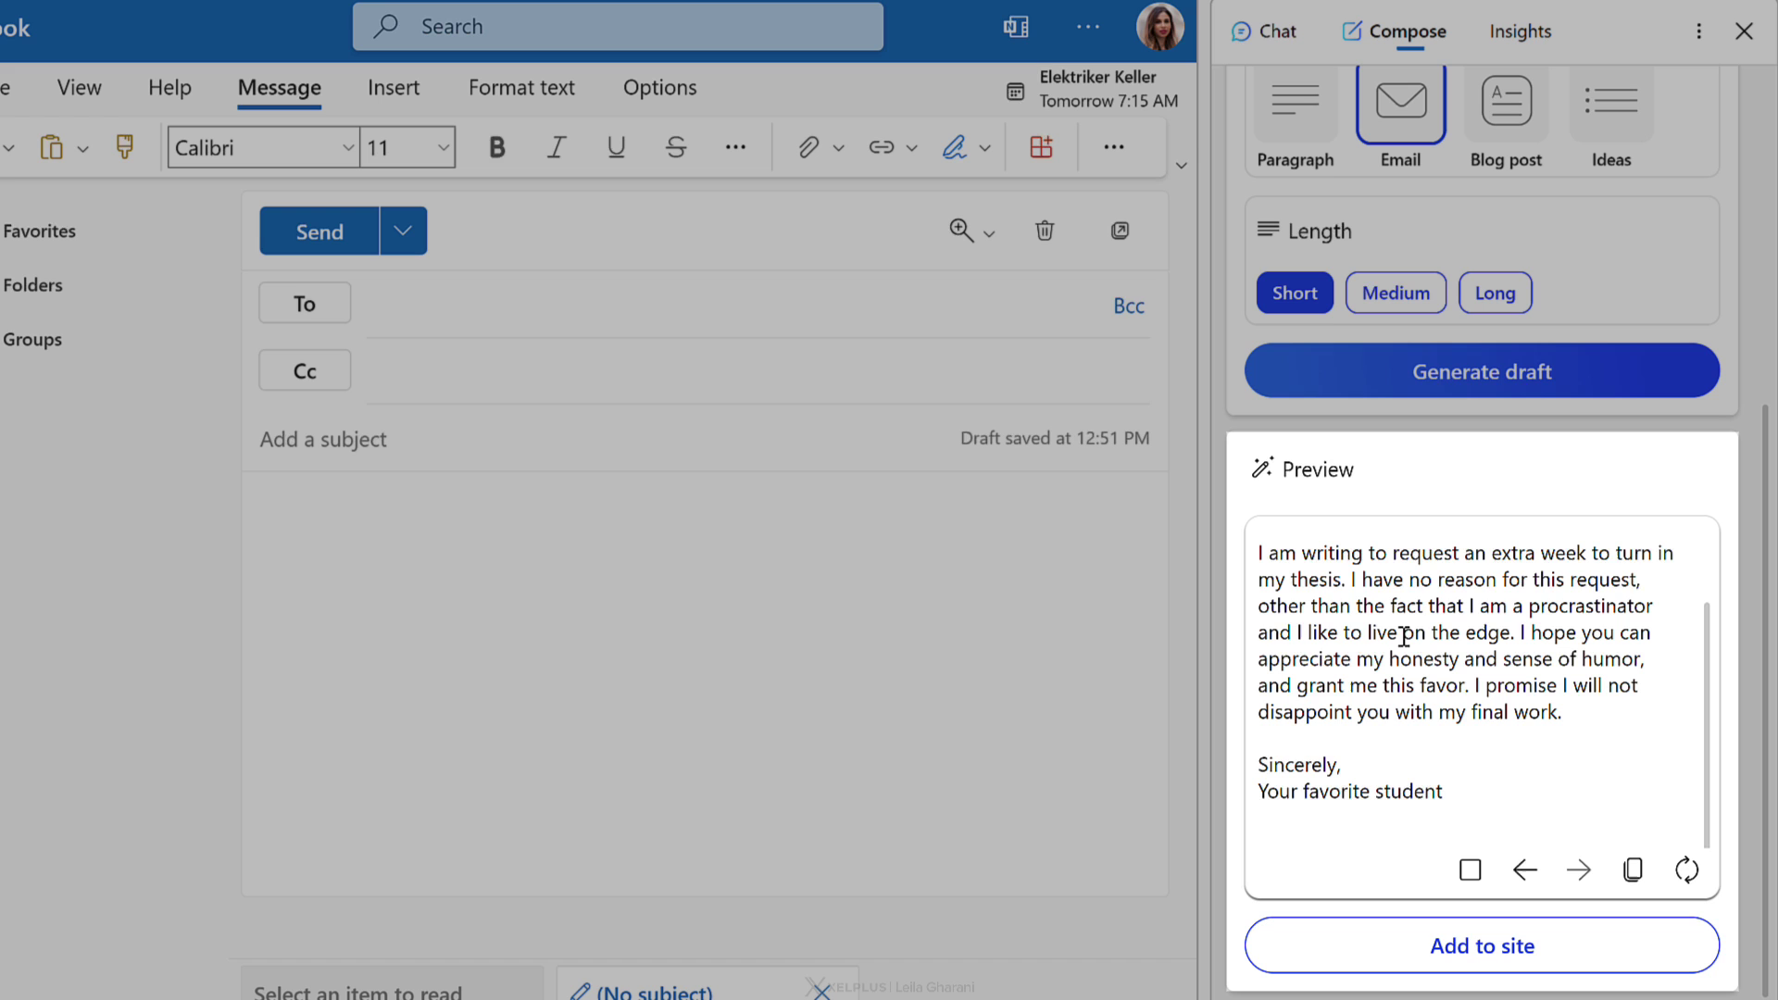
Regenerate the thesis-extension email in the Professional tone.
scroll(1449, 528, "up", 3)
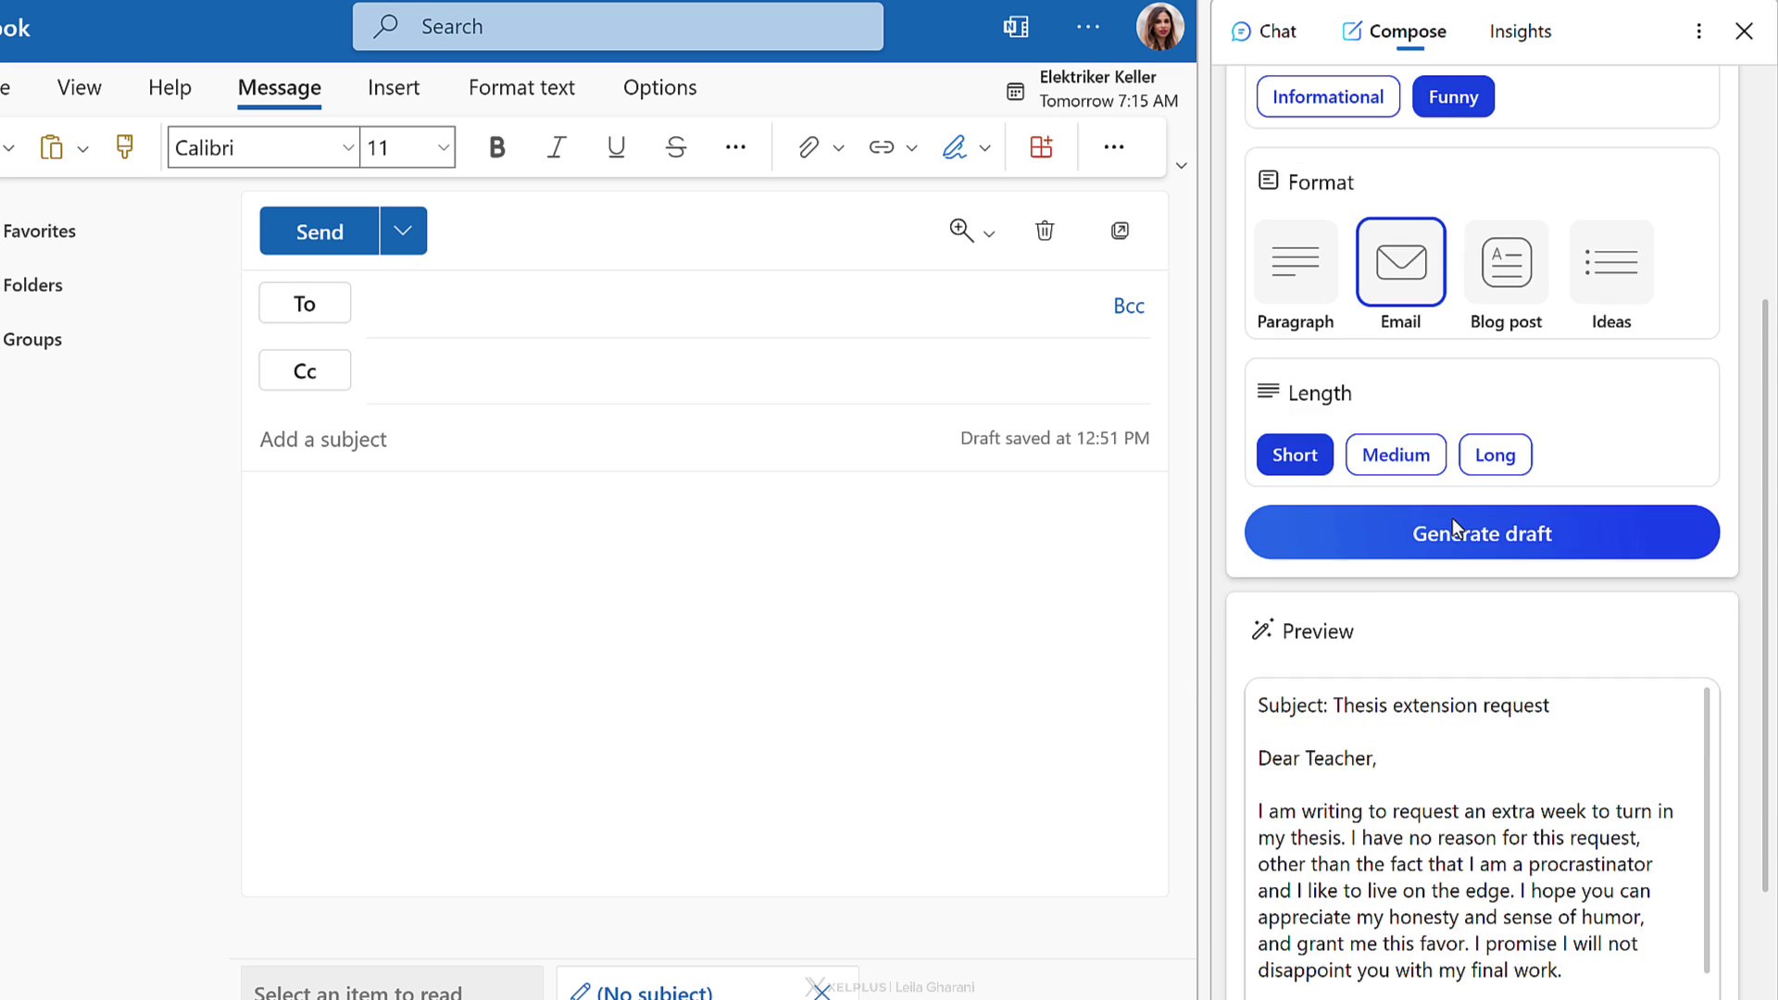
left_click(1326, 180)
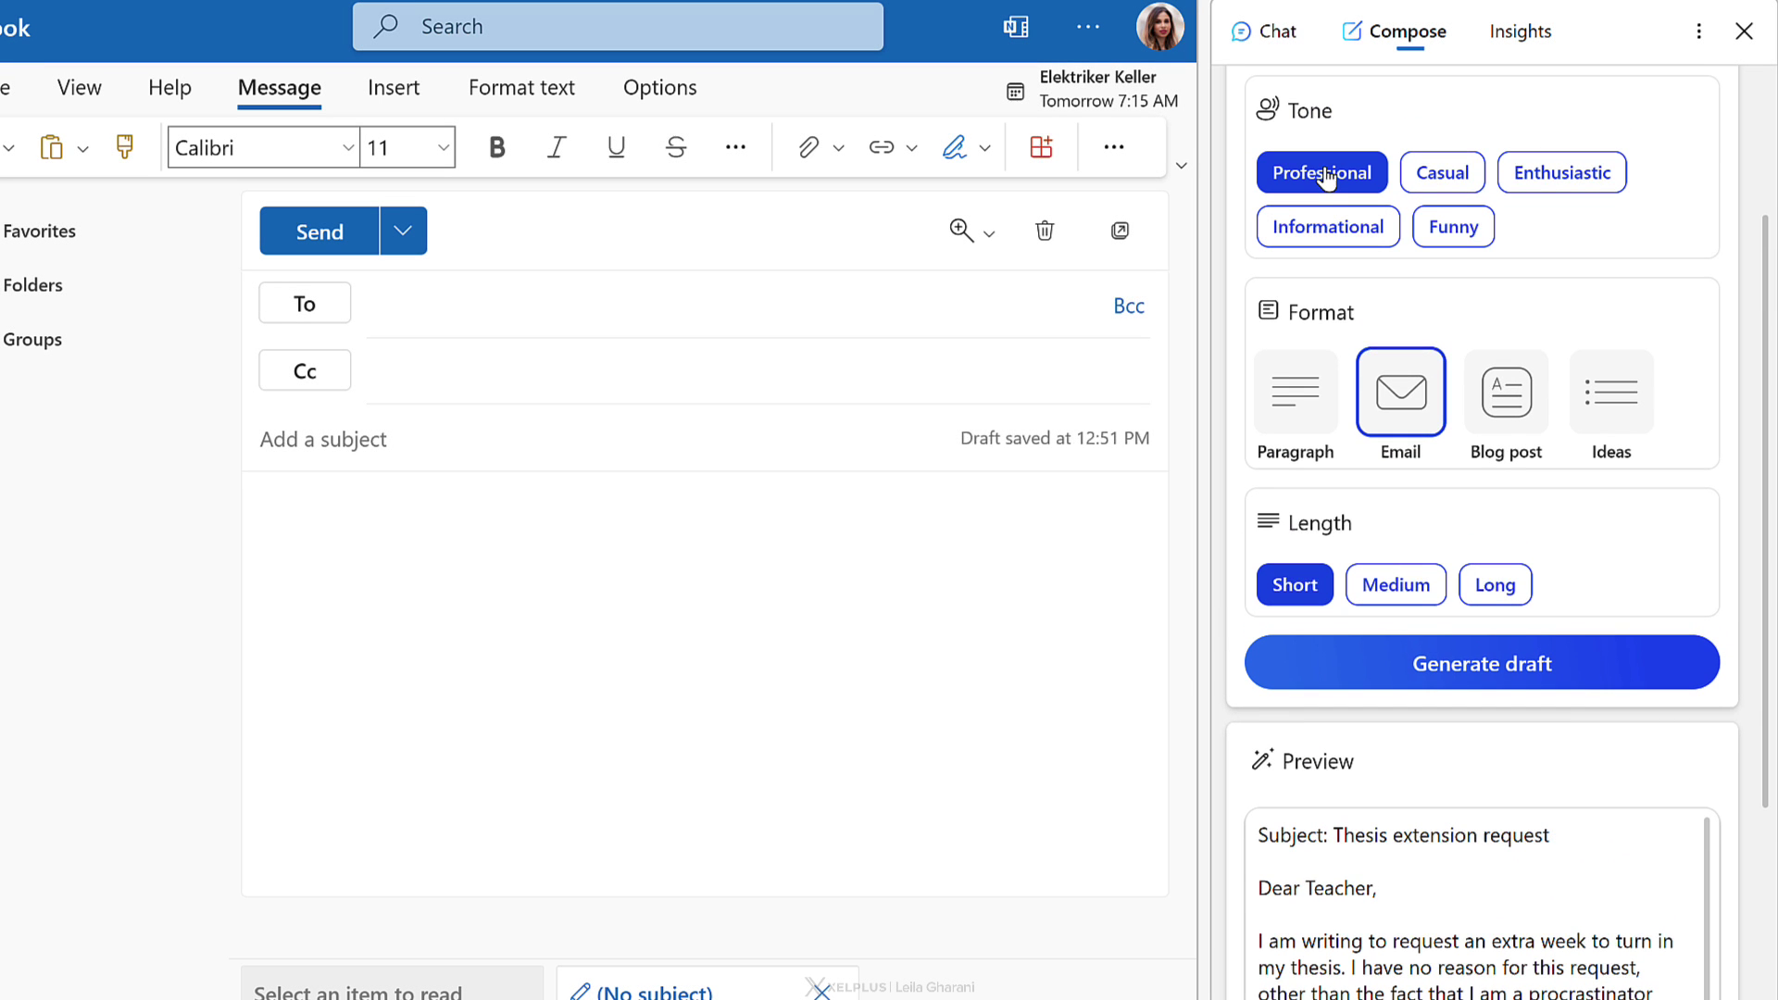
left_click(1413, 666)
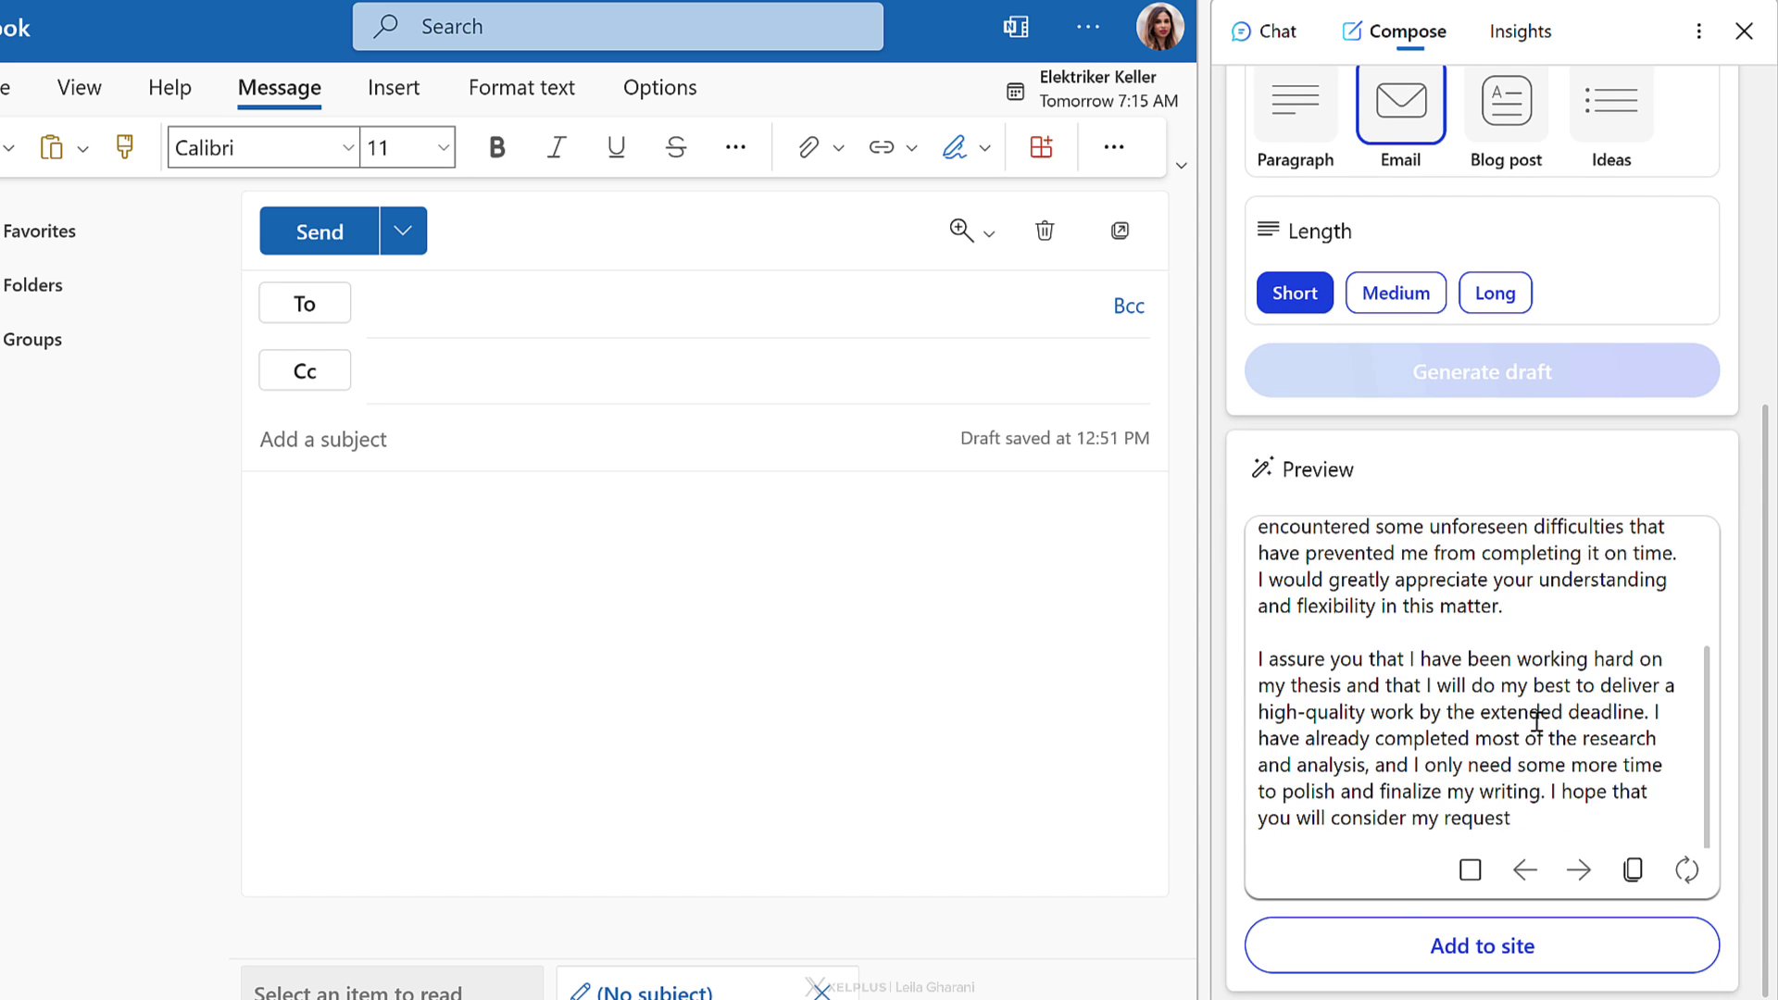
Insert the professional draft into the empty Outlook message body and check the greeting.
scroll(1528, 713, "up", 3)
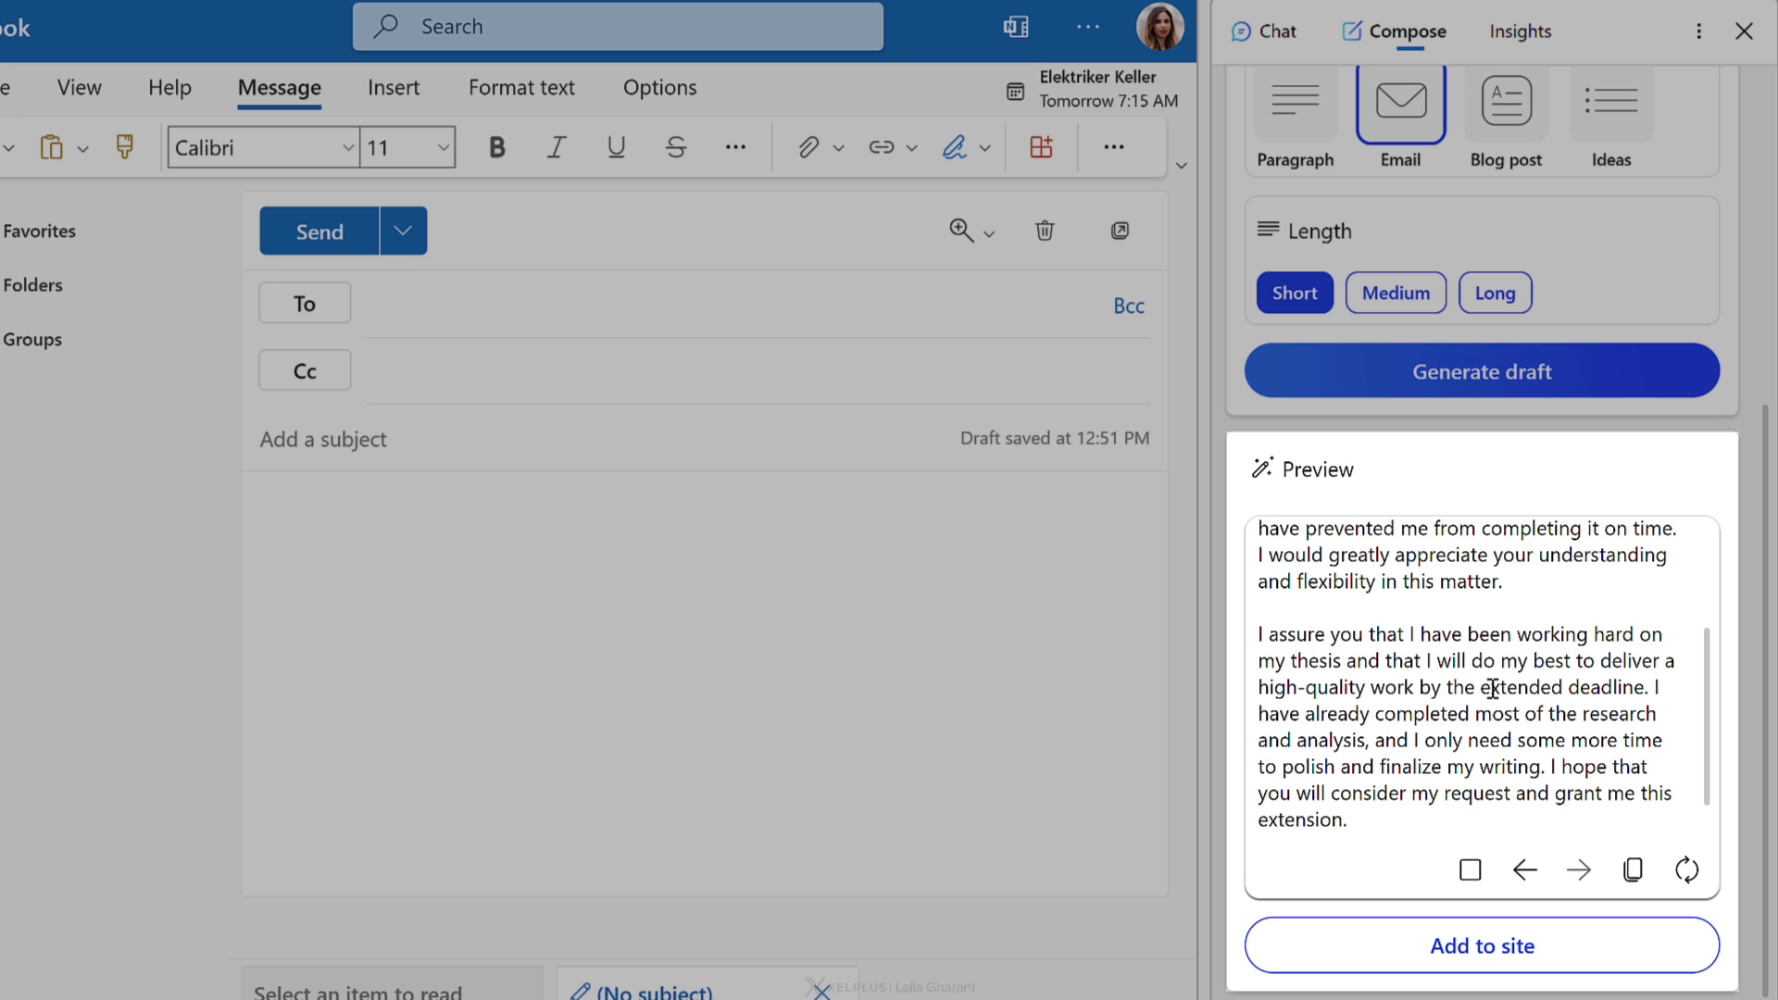
scroll(1493, 689, "up", 3)
scroll(1482, 668, "down", 3)
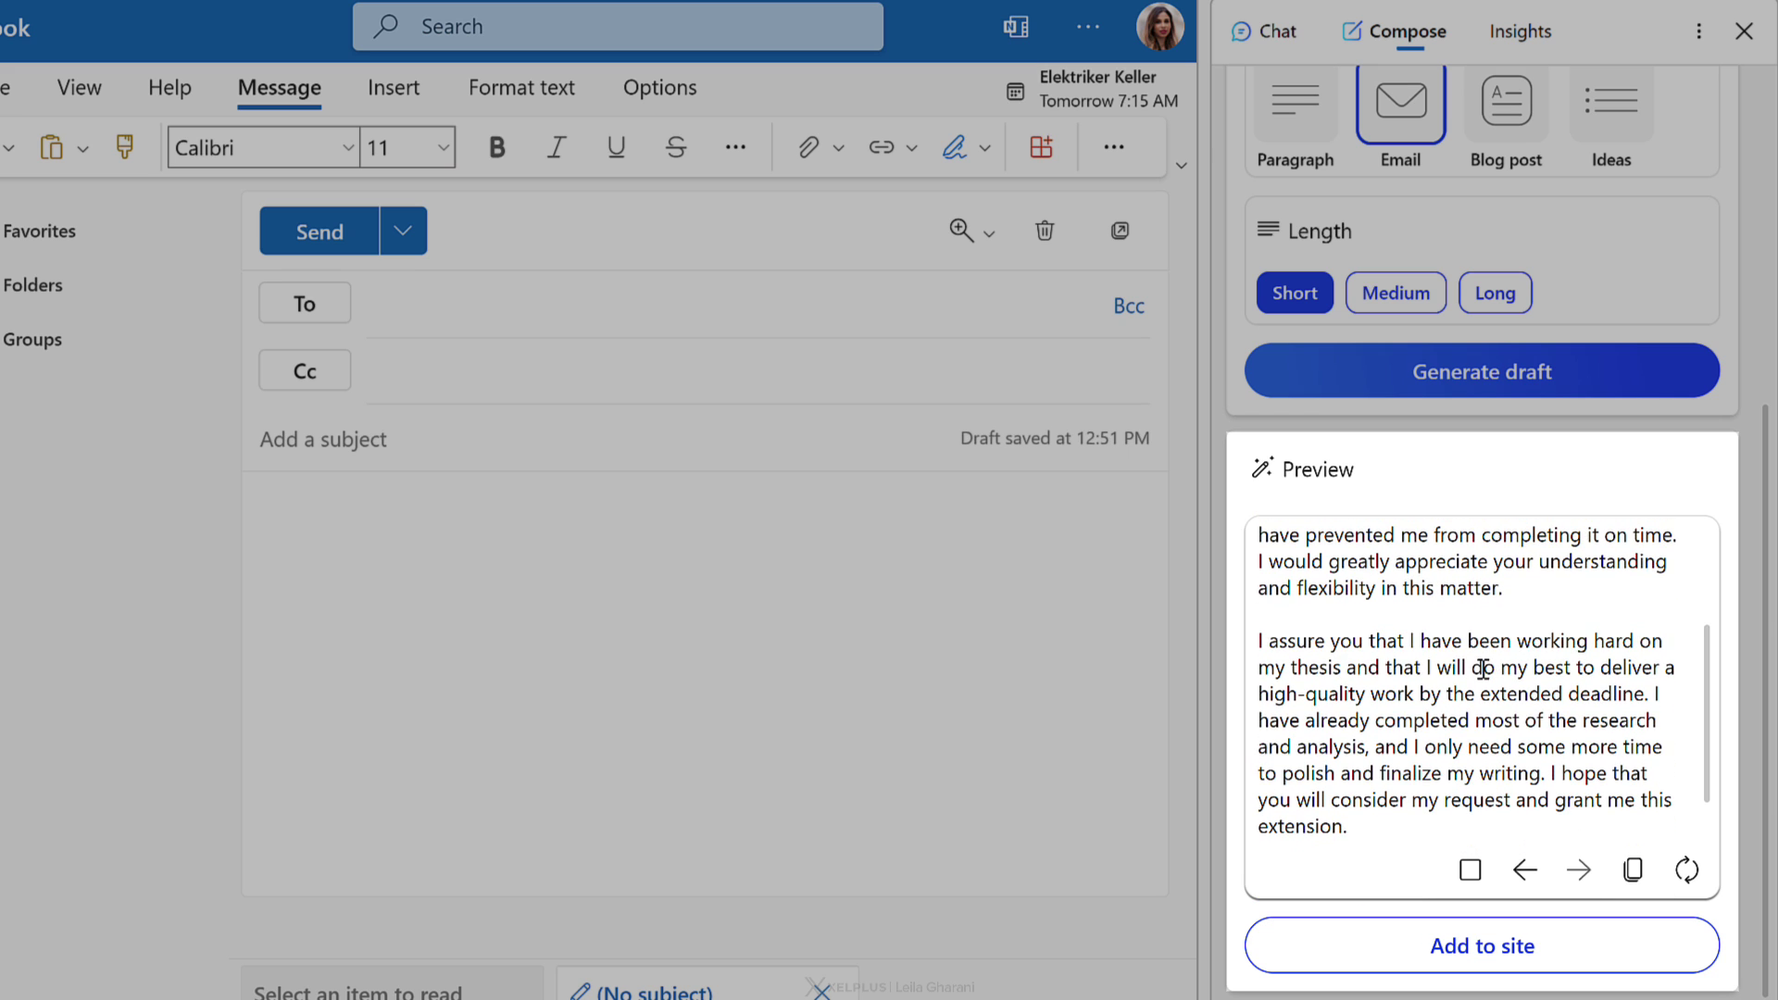
left_click(1163, 731)
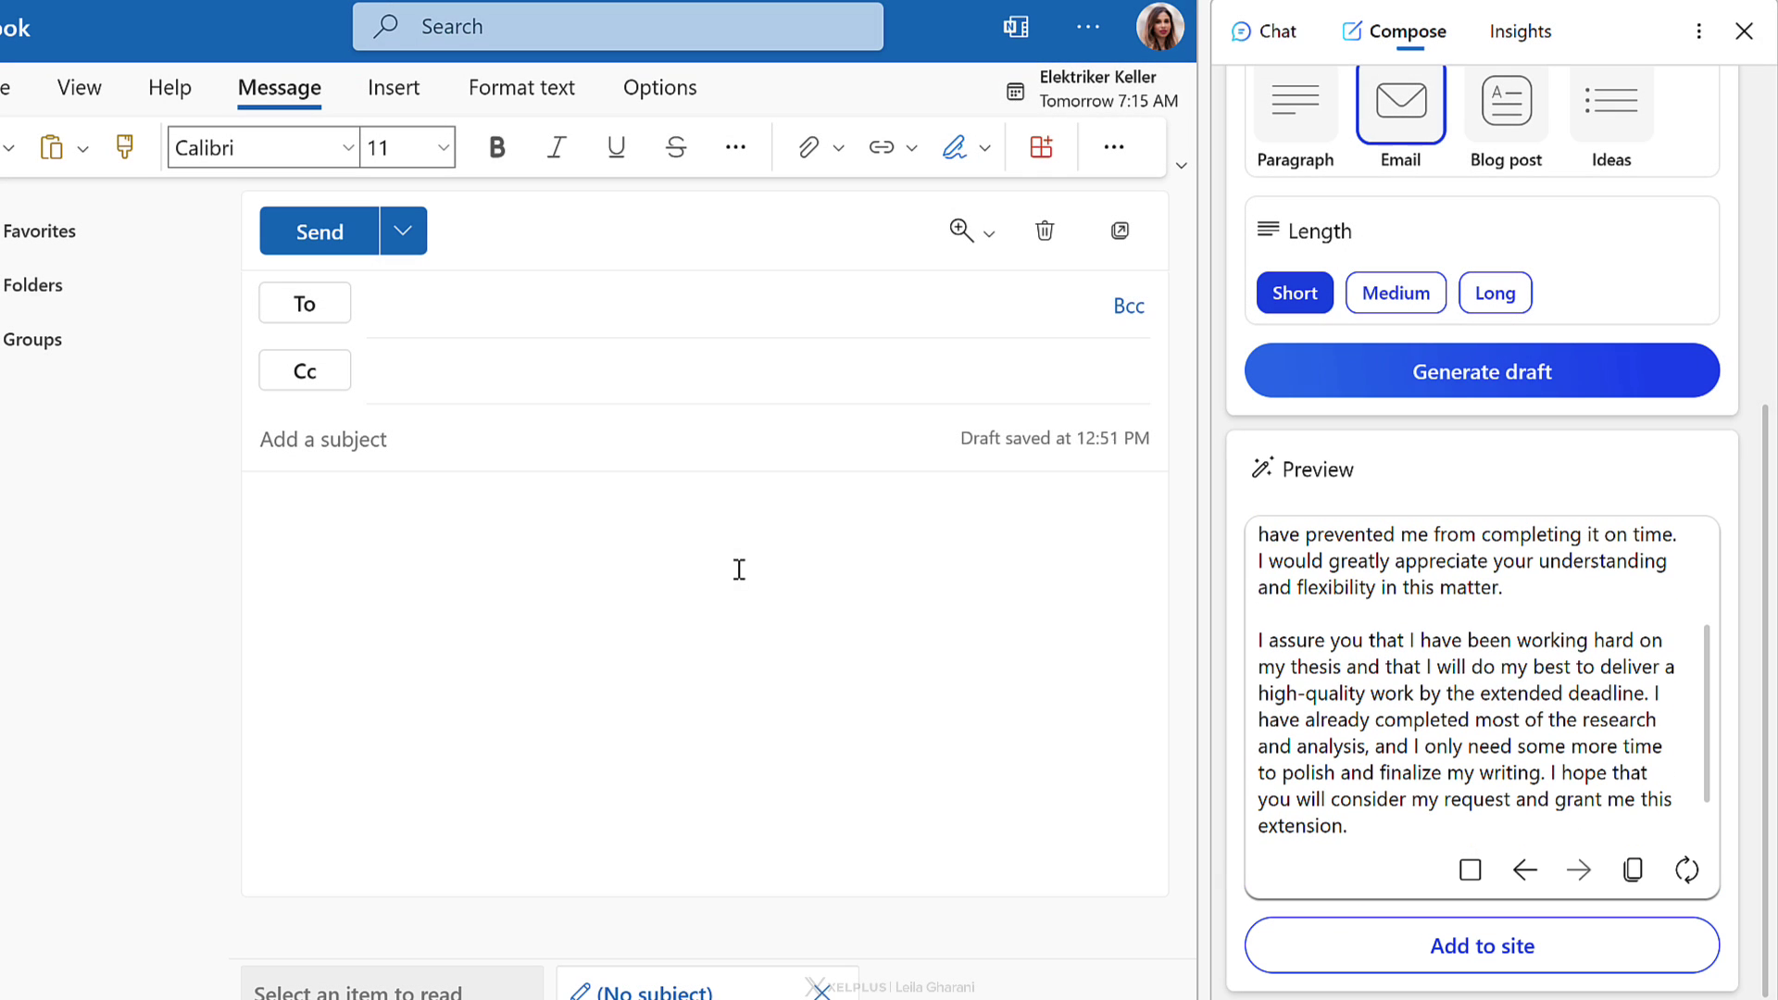
left_click(1461, 954)
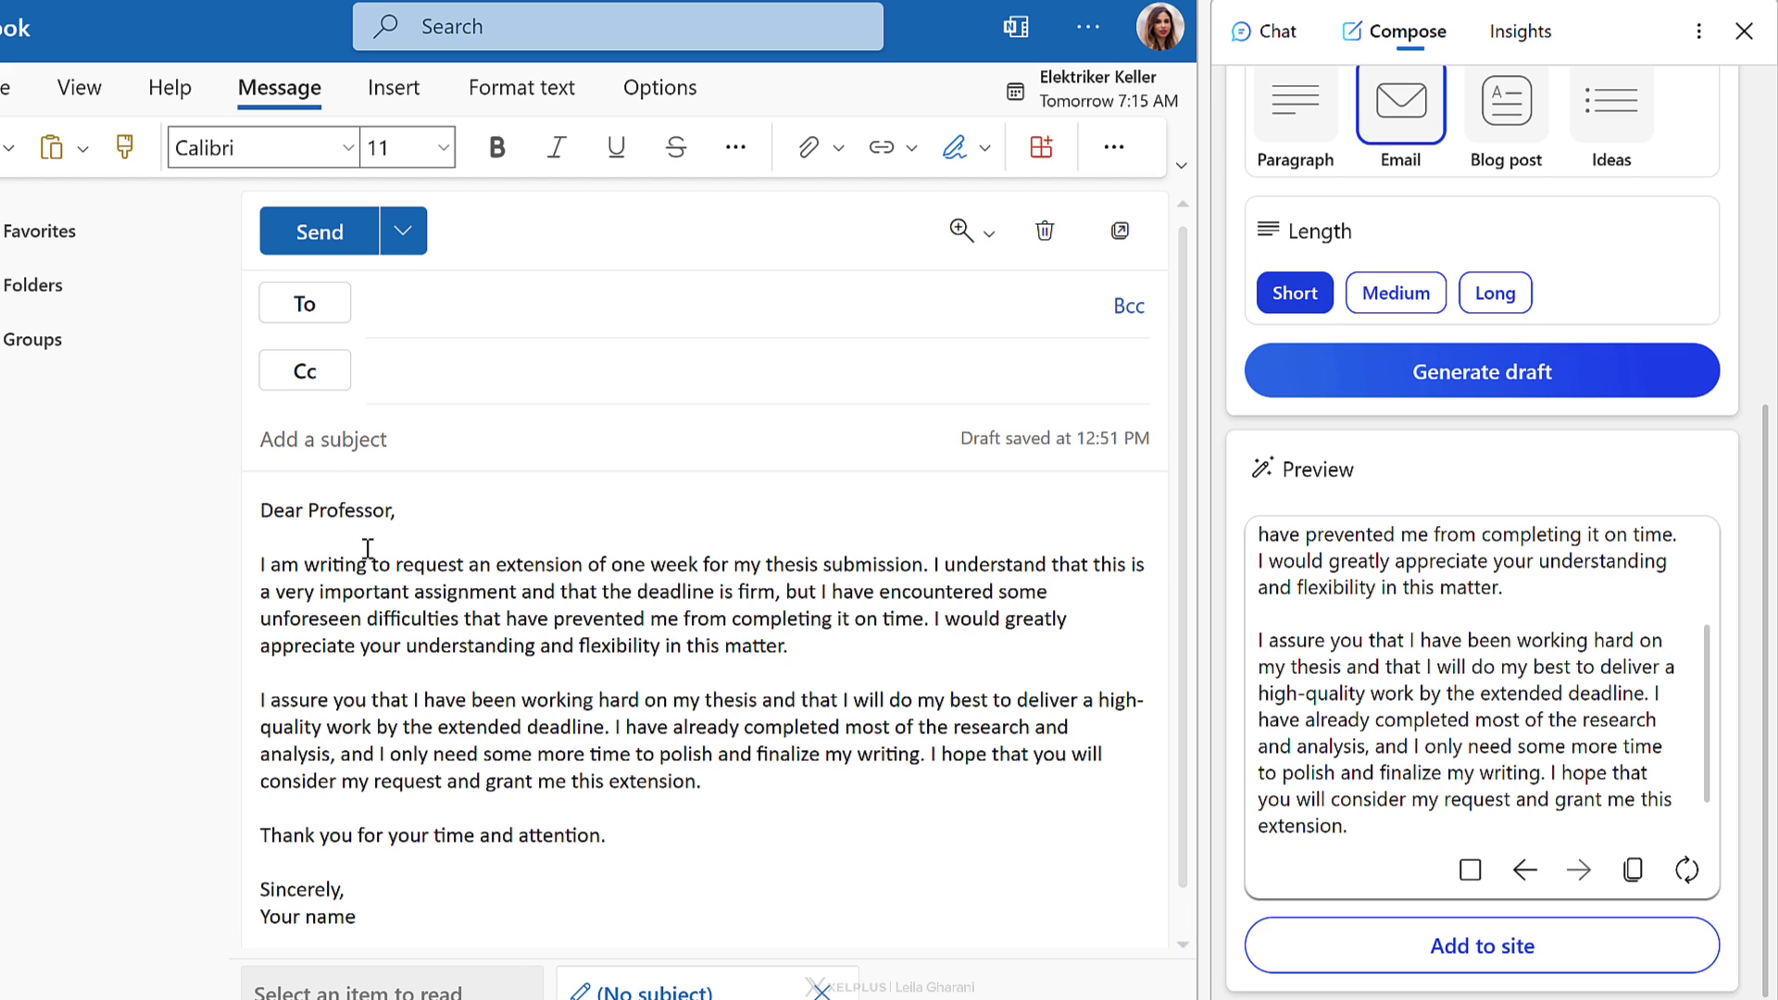
double_click(362, 512)
left_click(566, 919)
View Insights for 'What is Power BI?', expanding the why-companies-invest Q&A answer and browsing related videos.
left_click(1515, 43)
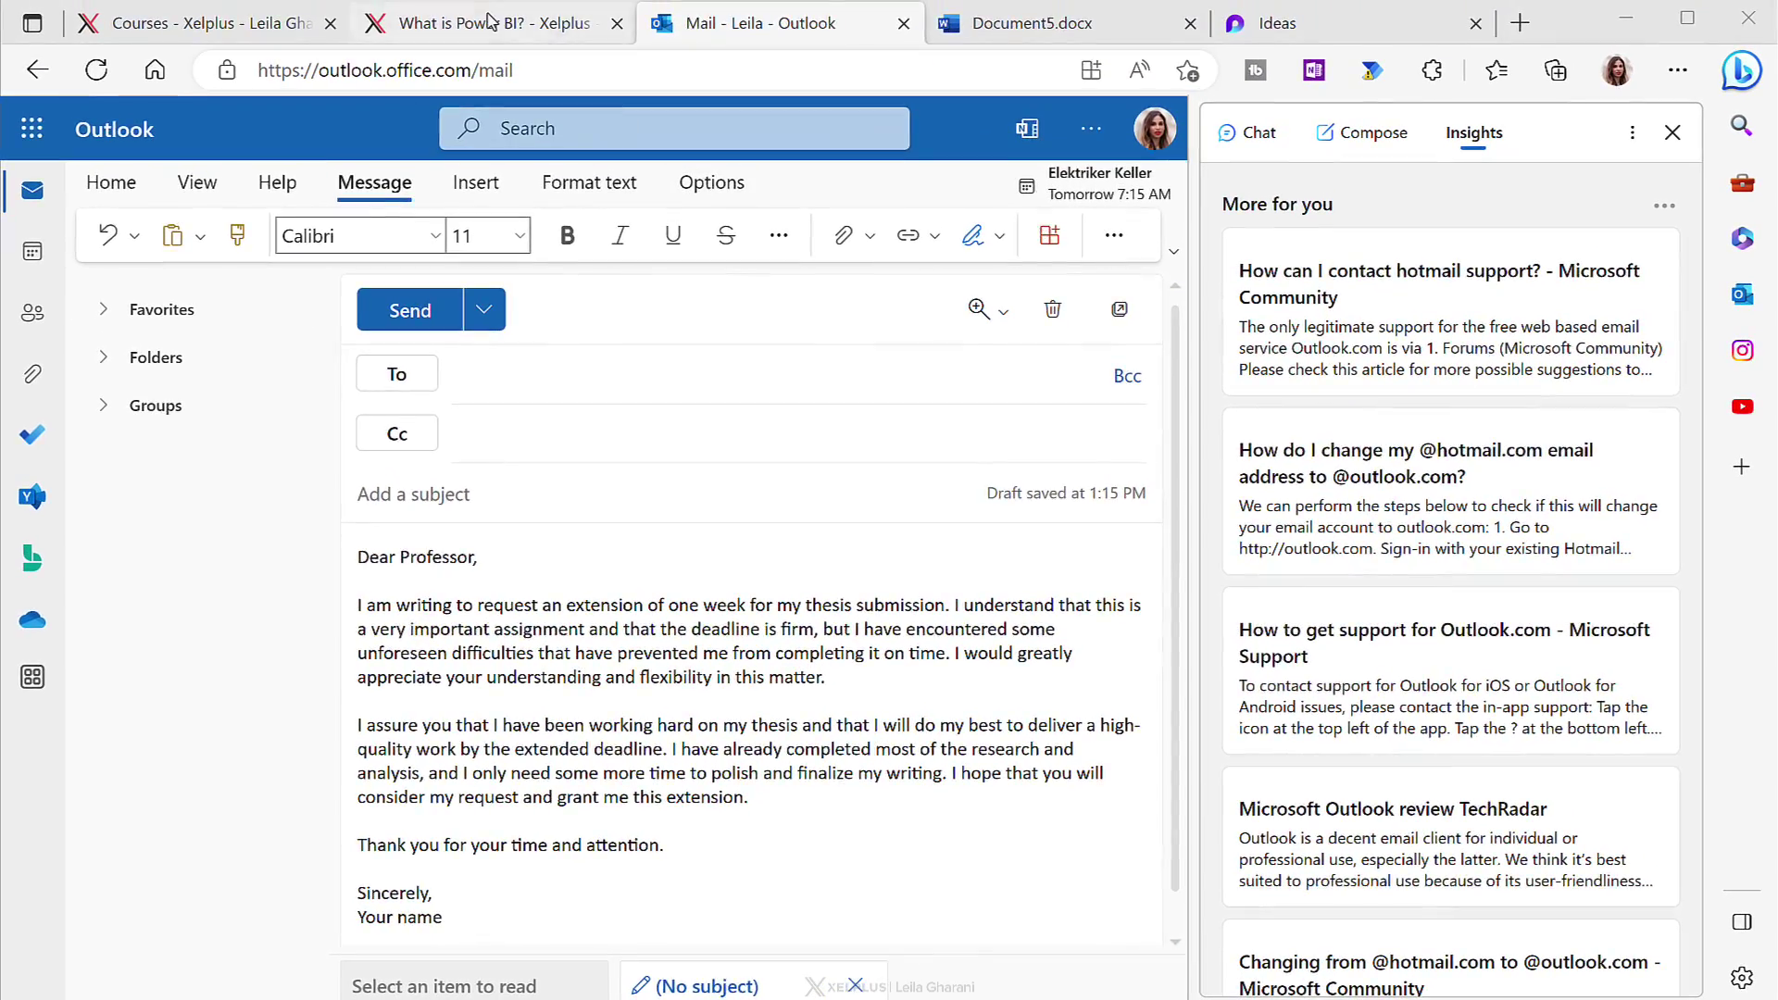
left_click(364, 28)
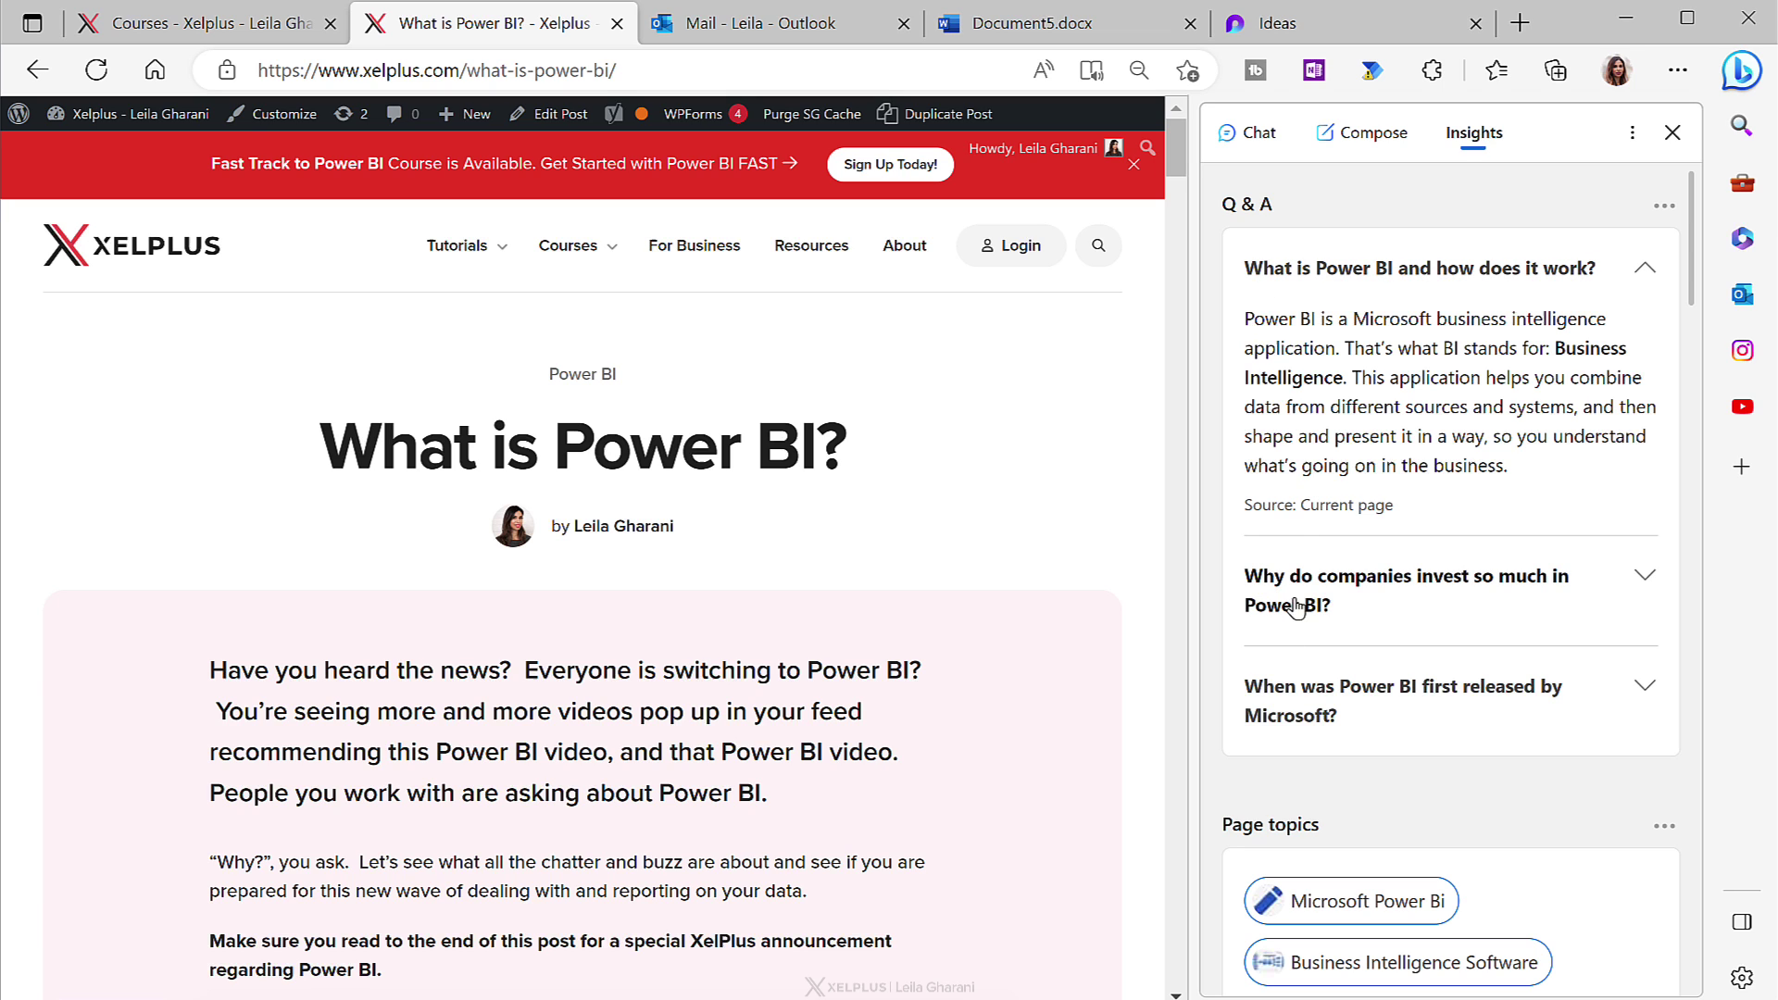
left_click(1637, 580)
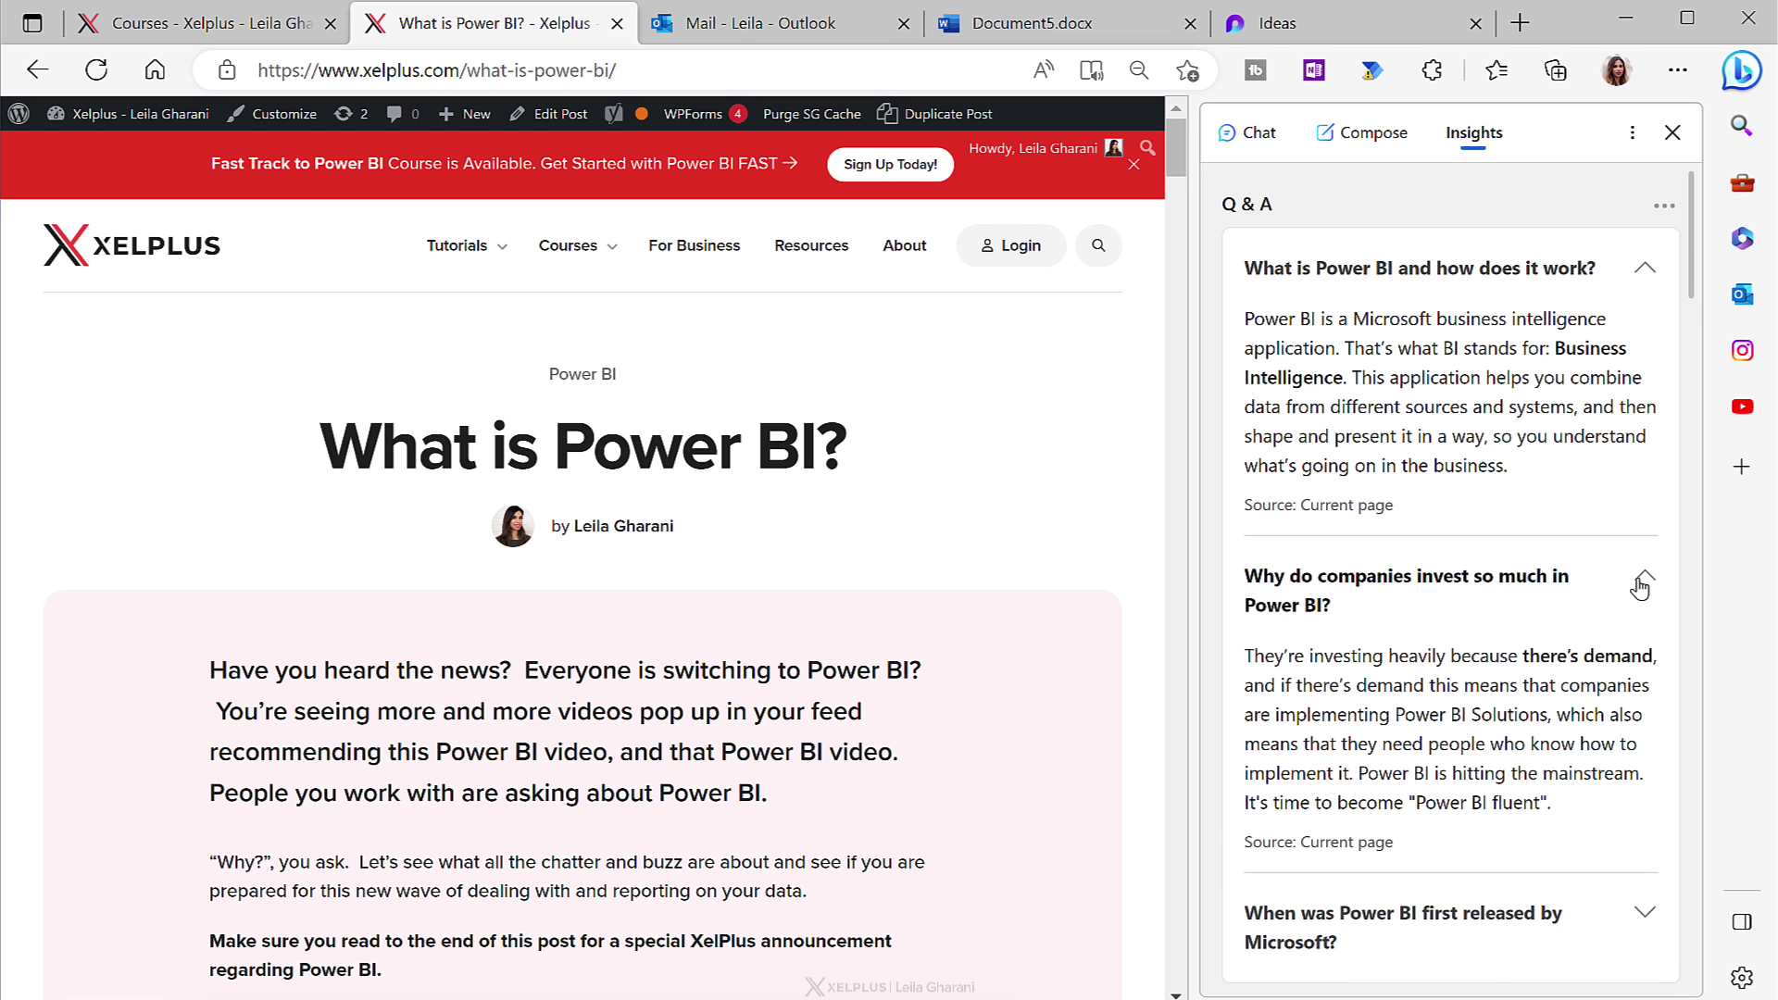
left_click(1639, 582)
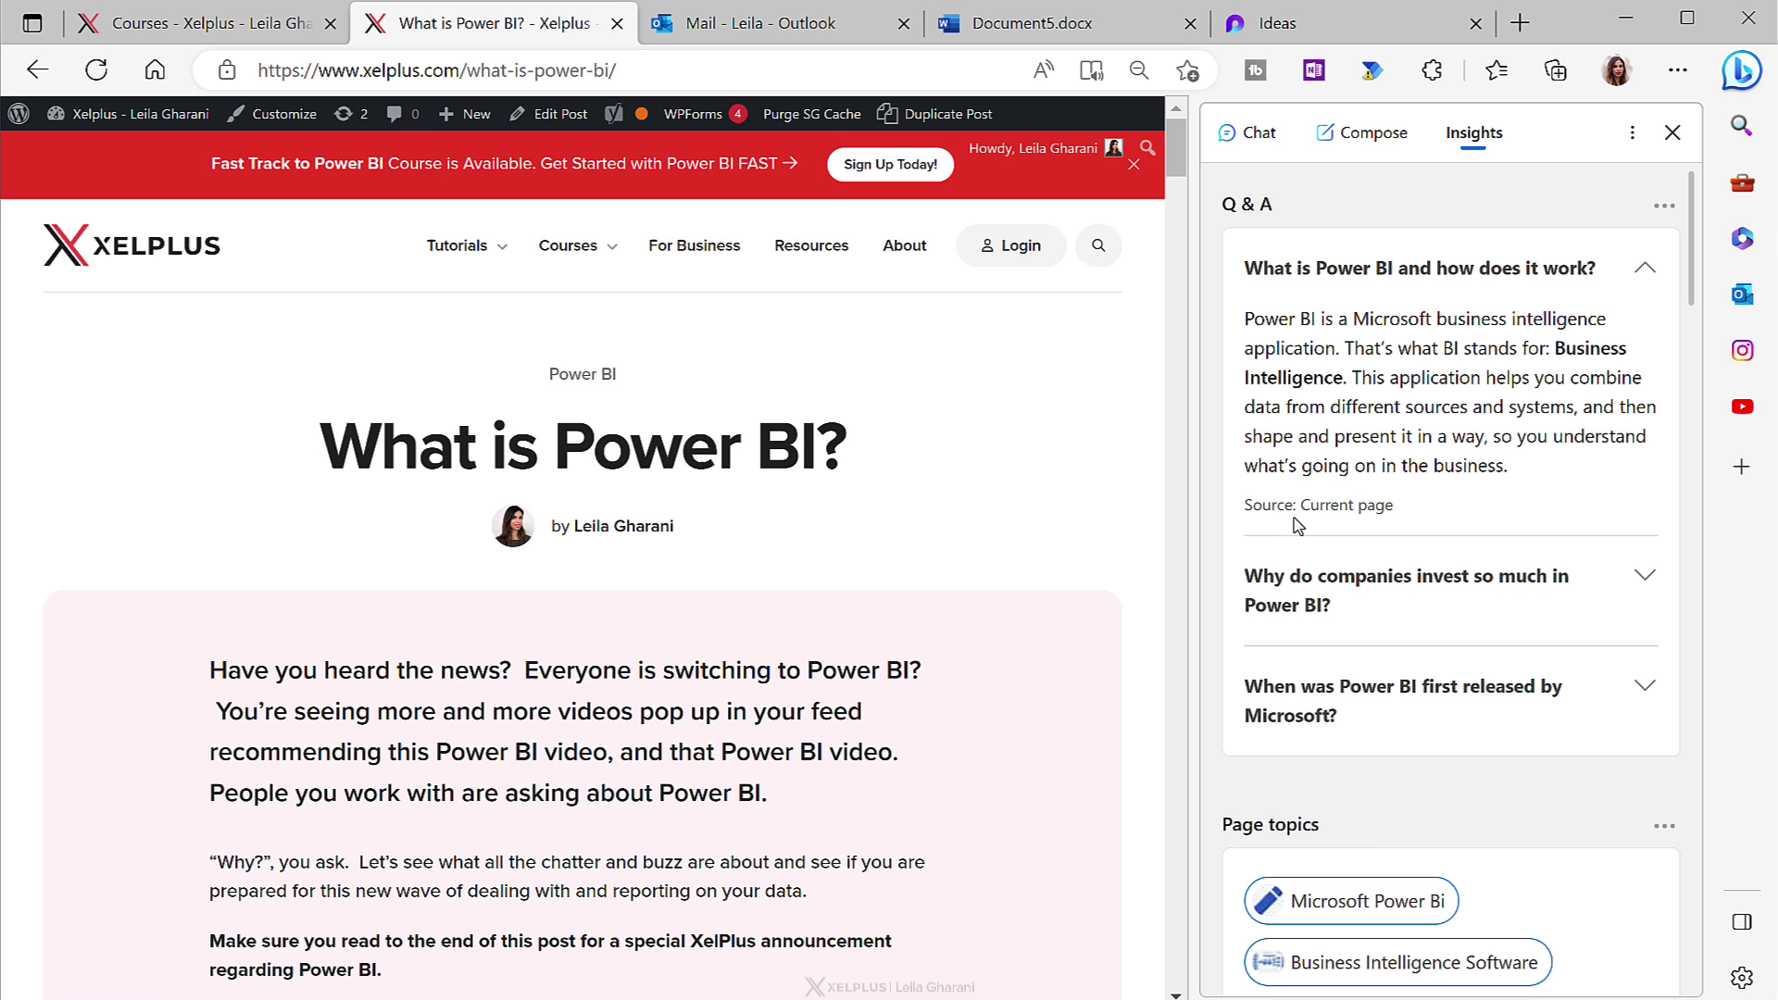
scroll(1445, 518, "down", 6)
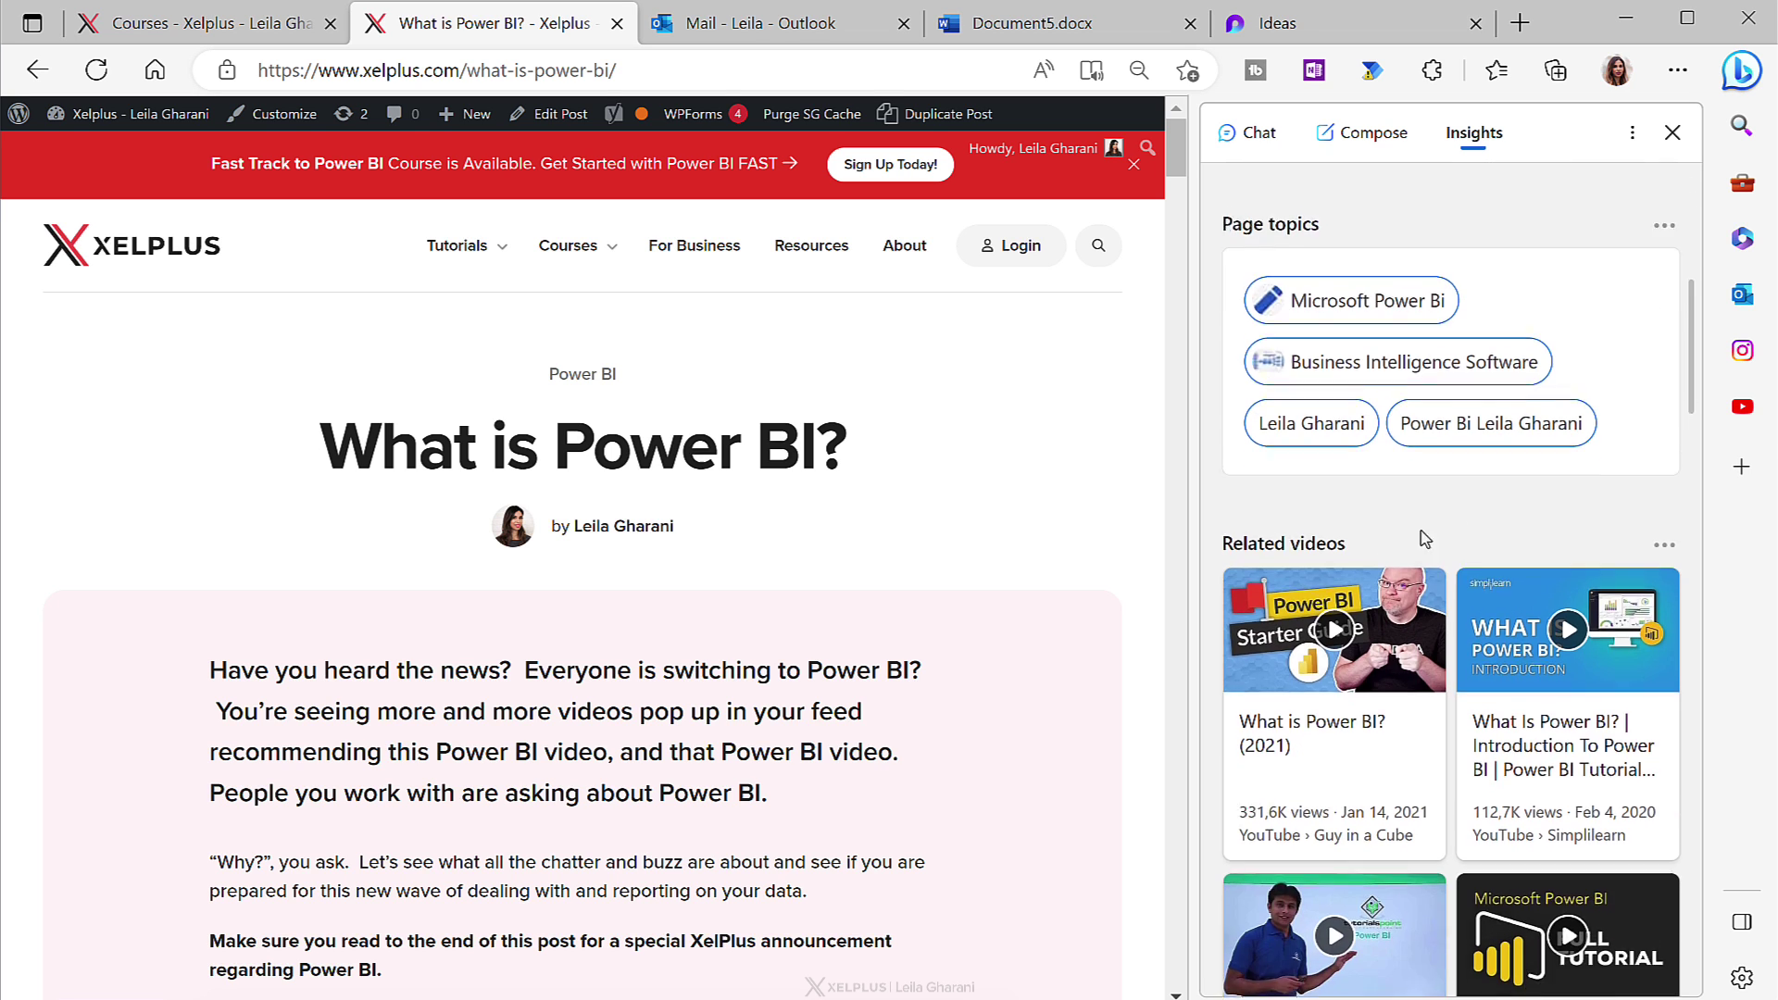
scroll(1456, 569, "down", 8)
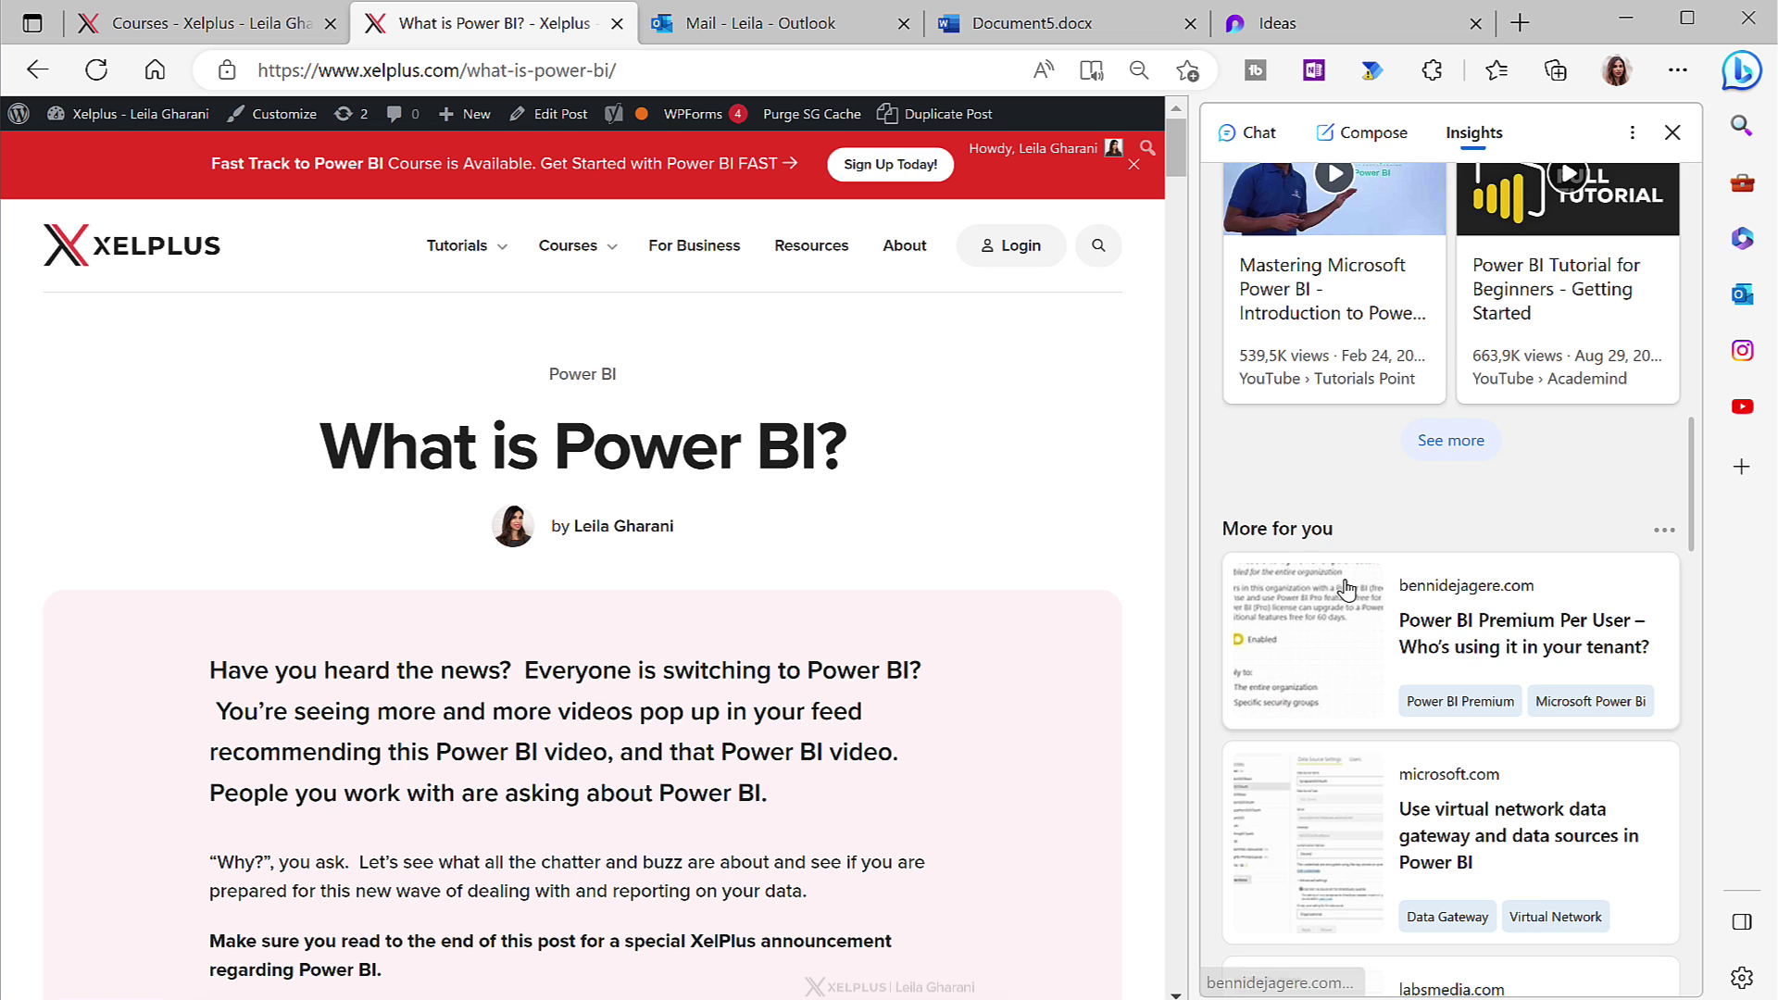
scroll(1352, 583, "up", 12)
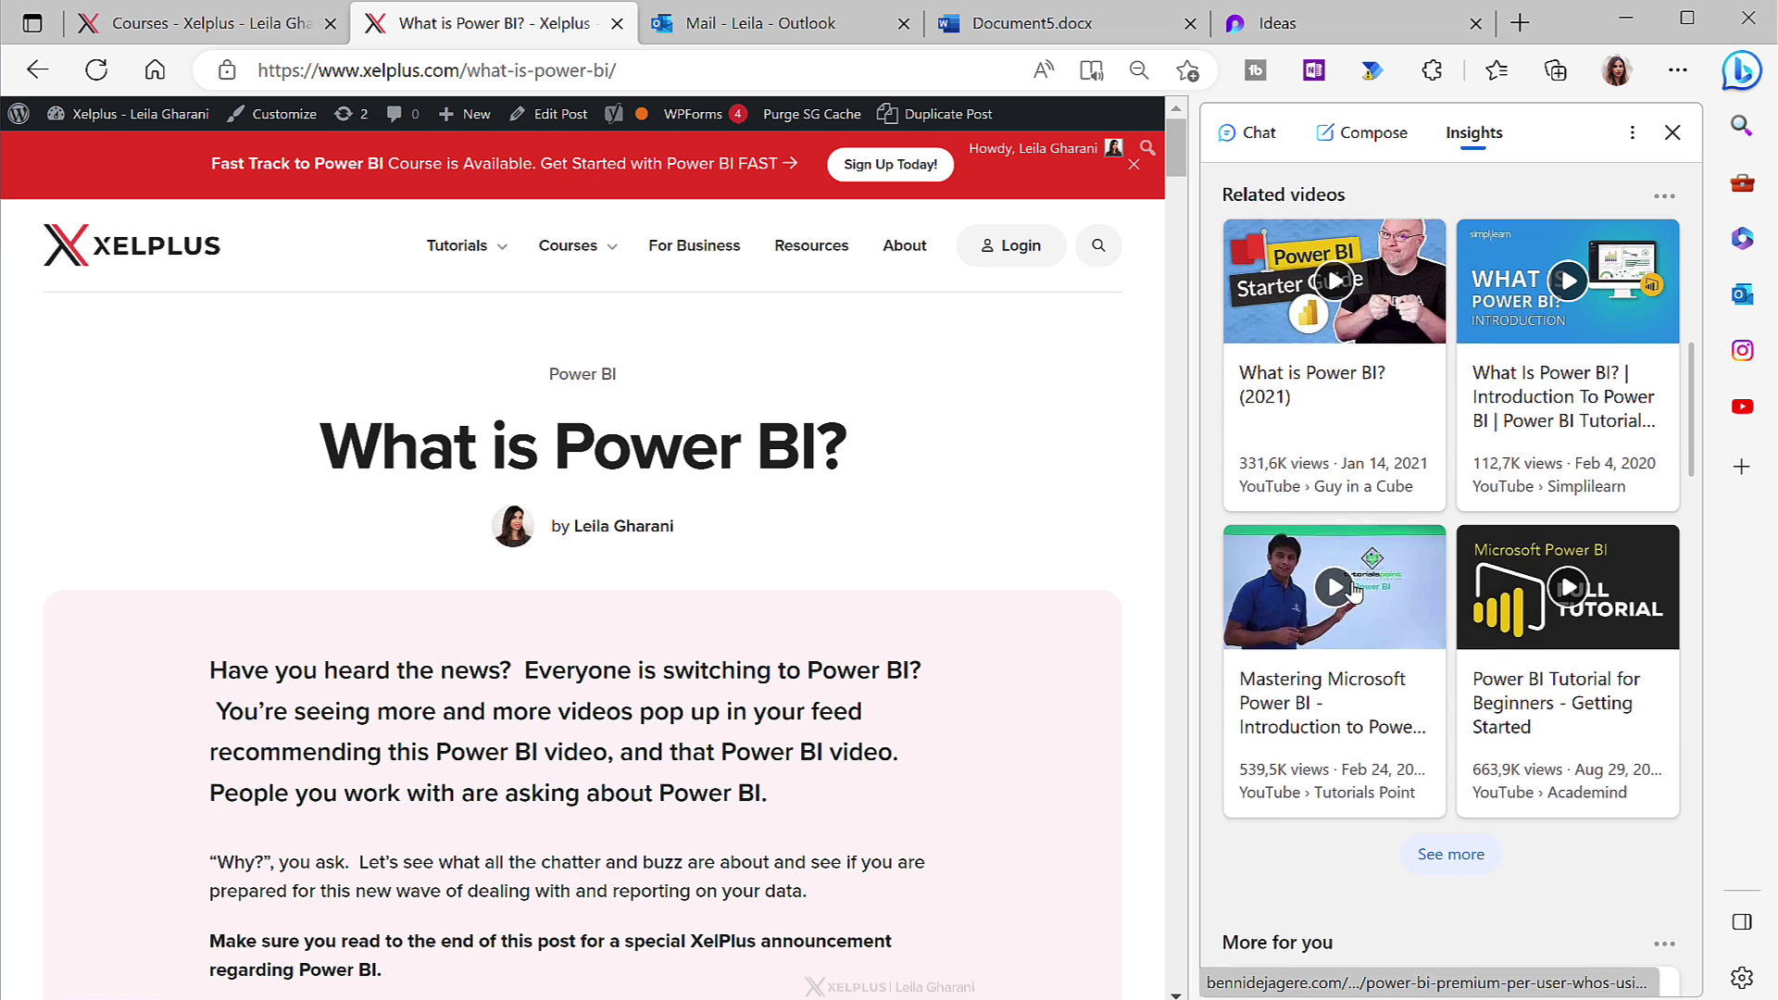